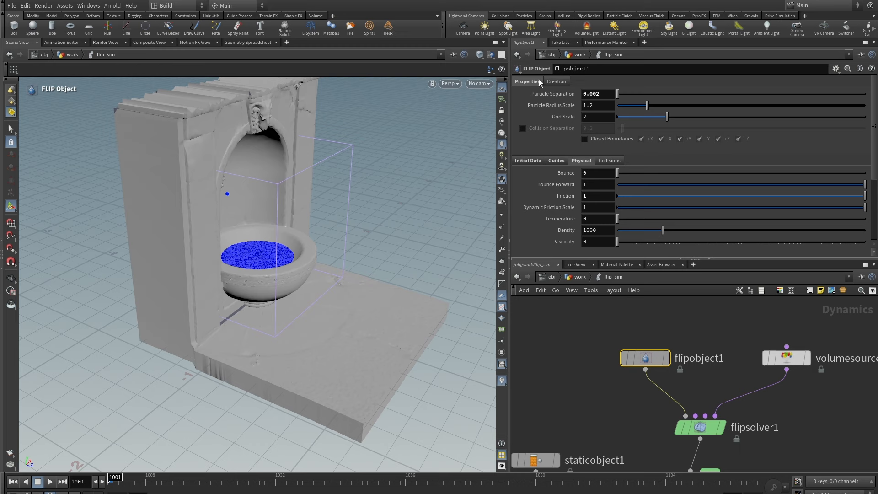
Step: Switch to Nuke to view the side-by-side comparison of solver substeps 2 and 1, and return to Houdini
scroll(677, 304, down, 3)
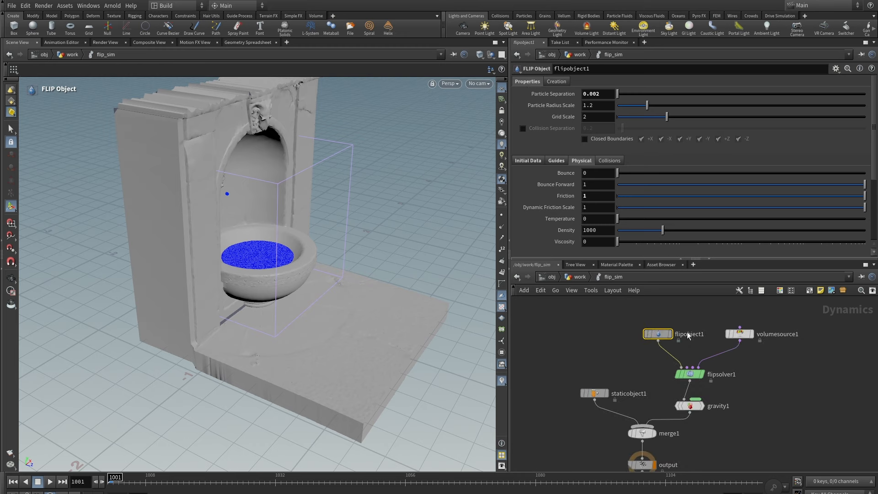
mouse_move(540, 493)
click(584, 466)
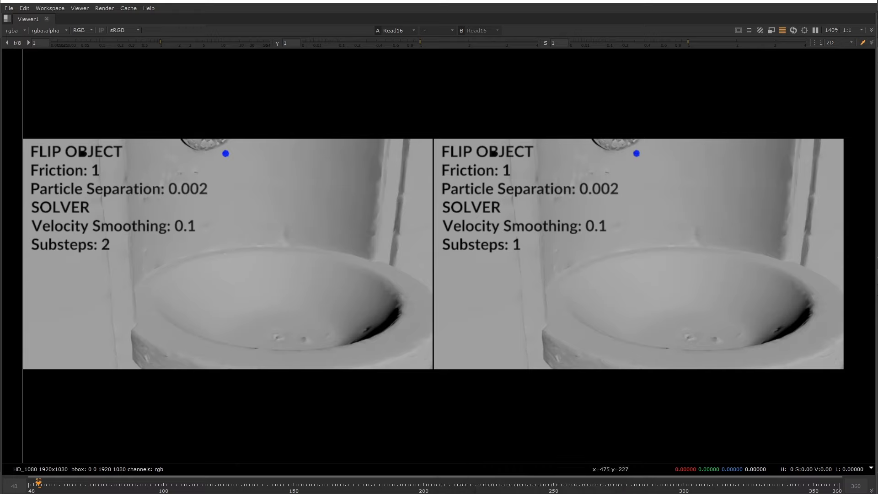
mouse_move(520, 493)
click(571, 476)
scroll(624, 382, up, 2)
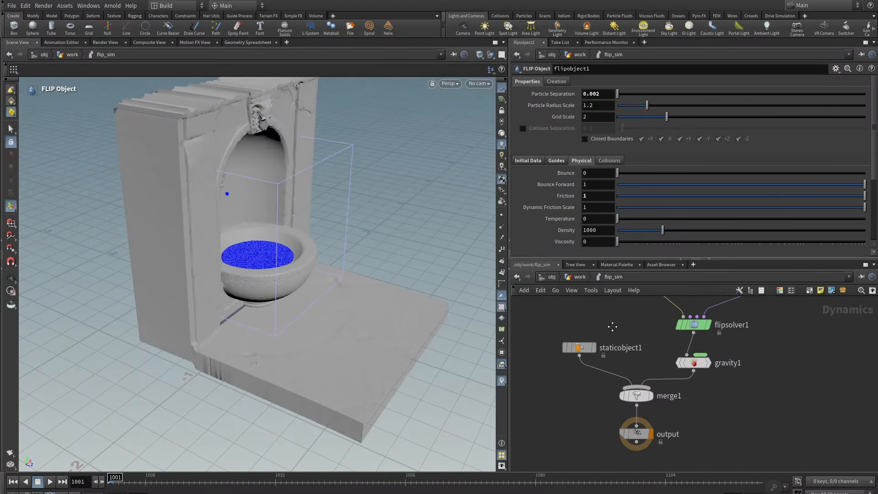
Step: Inspect the Volume Motion and Substeps parameters of the flipsolver1 node
click(639, 345)
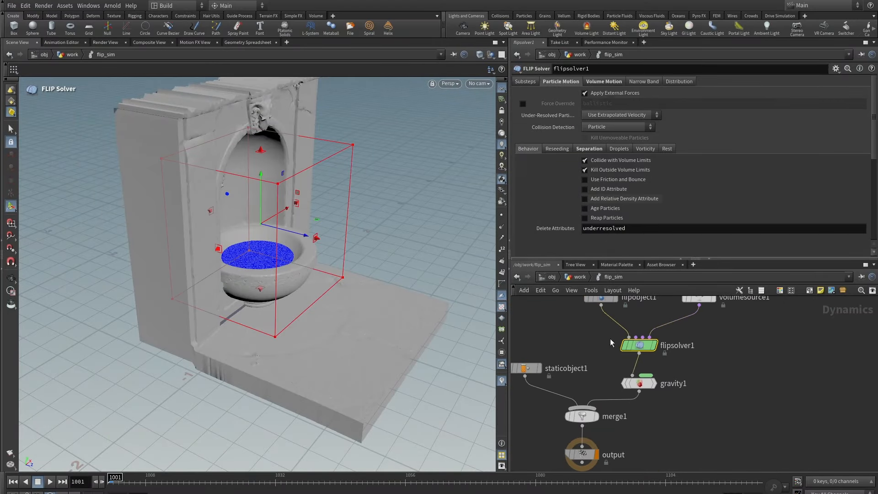
click(598, 81)
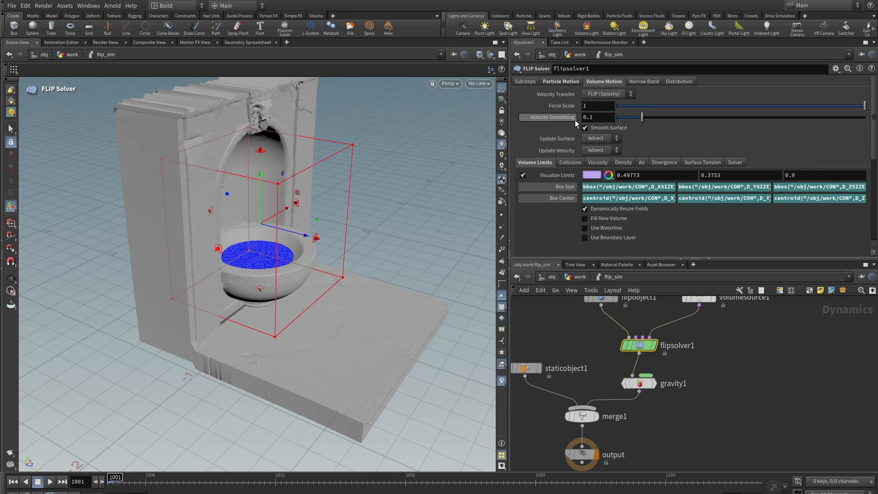
scroll(735, 371, up, 2)
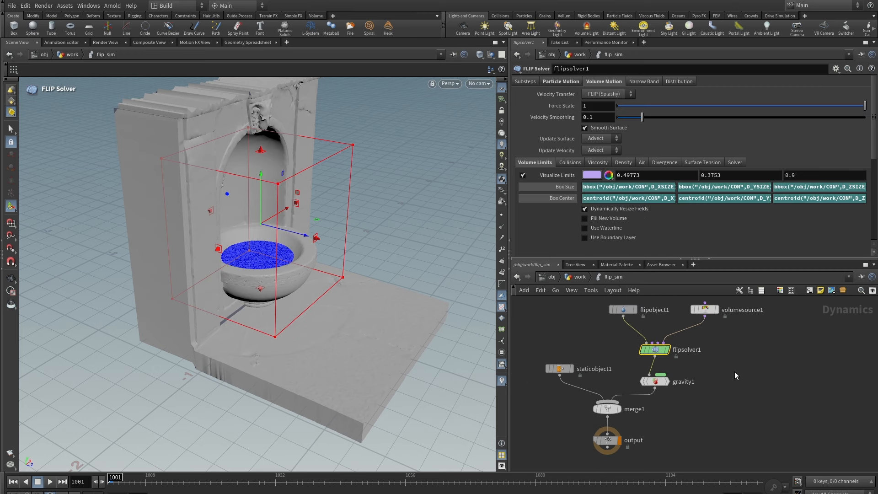
click(526, 82)
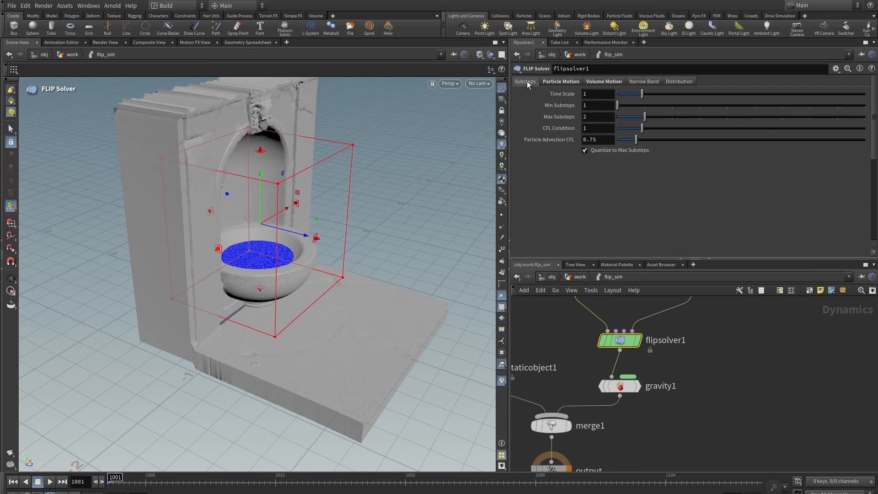
Step: Check the simulation settings of the flip_sim DOP network and go back to the solver network inside it
scroll(700, 352, down, 3)
key(u)
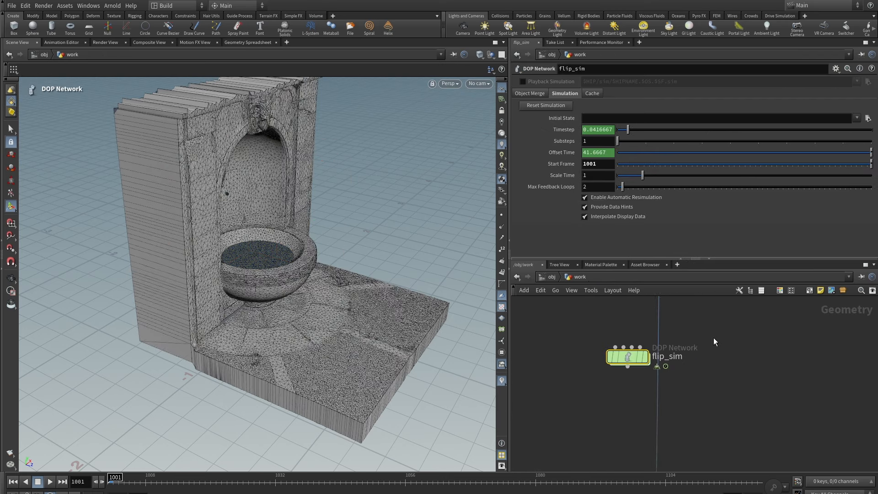
mouse_move(624, 356)
double_click(633, 359)
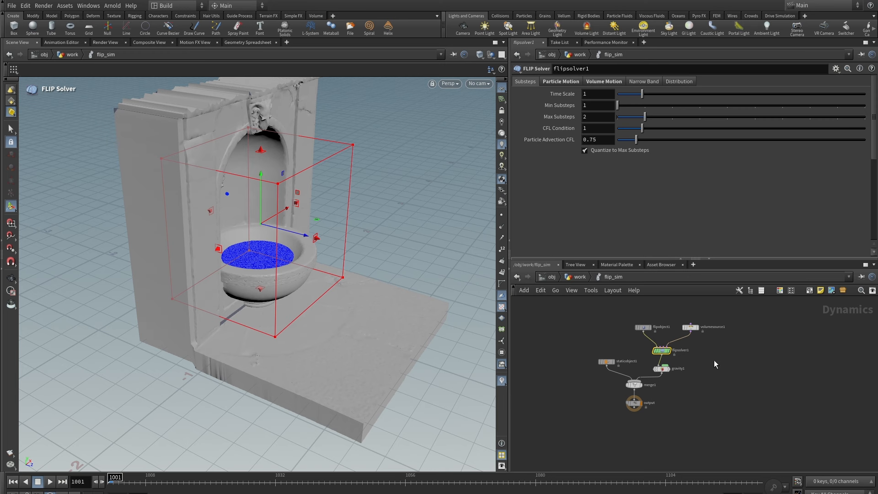
scroll(713, 360, up, 3)
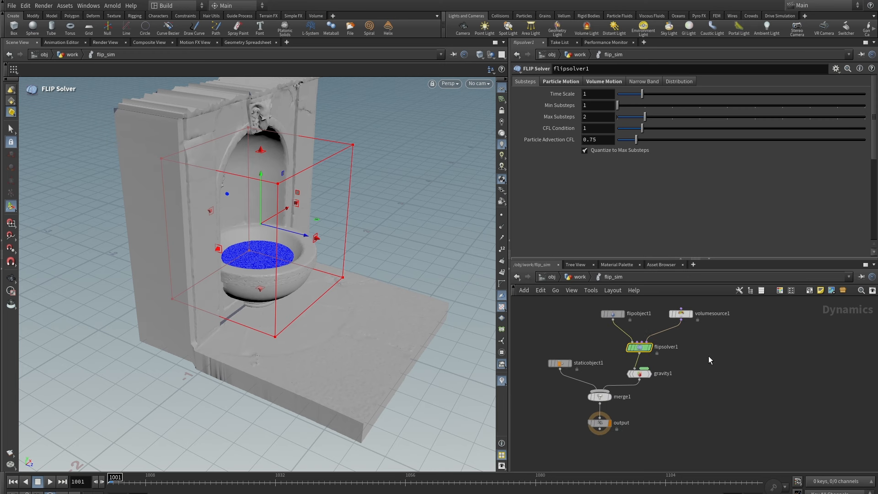
double_click(641, 352)
key(u)
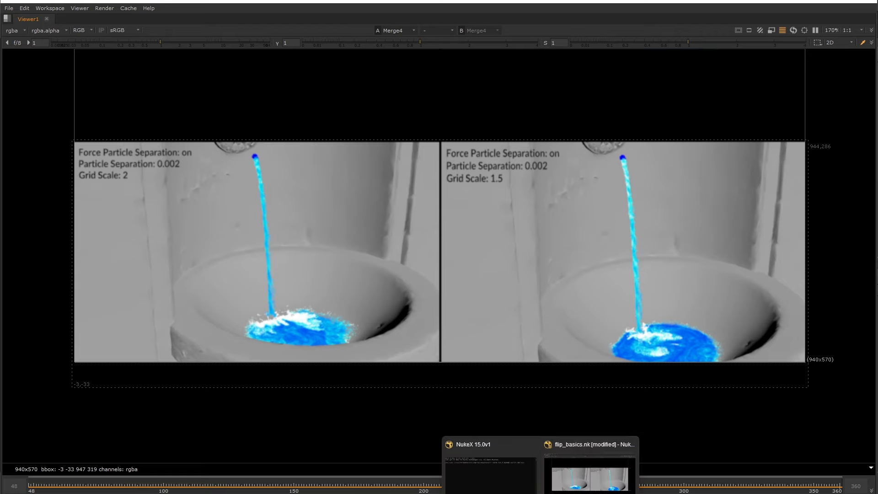
Step: Display the Merge7 comparison in the Nuke viewer and examine the Time Scale and Gravity variants in full view
key(space)
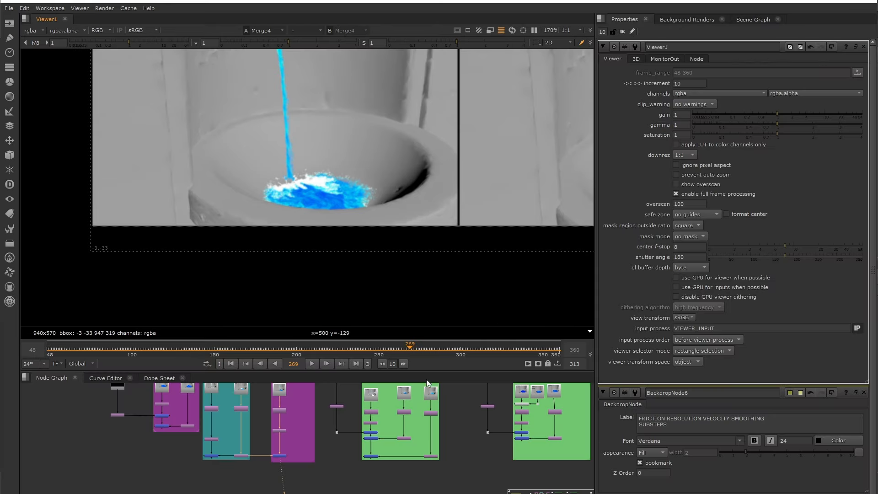
scroll(359, 459, up, 2)
click(378, 458)
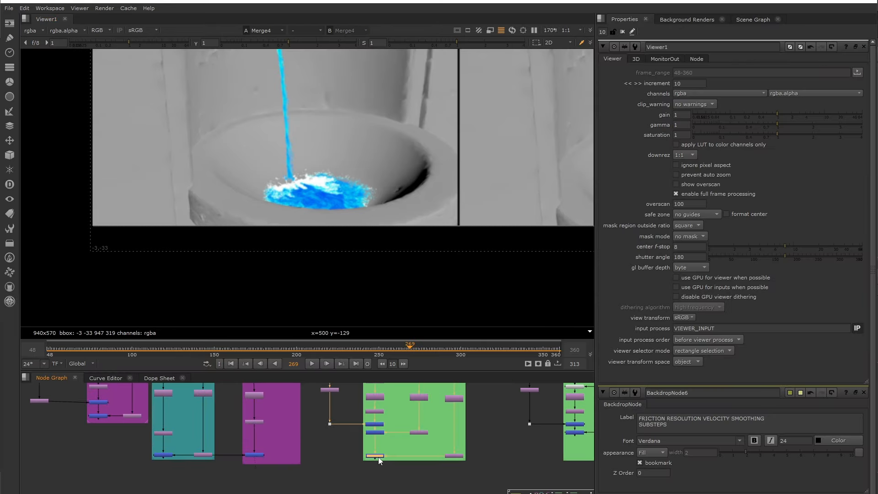
key(1)
key(space)
scroll(562, 255, up, 1)
scroll(563, 277, down, 2)
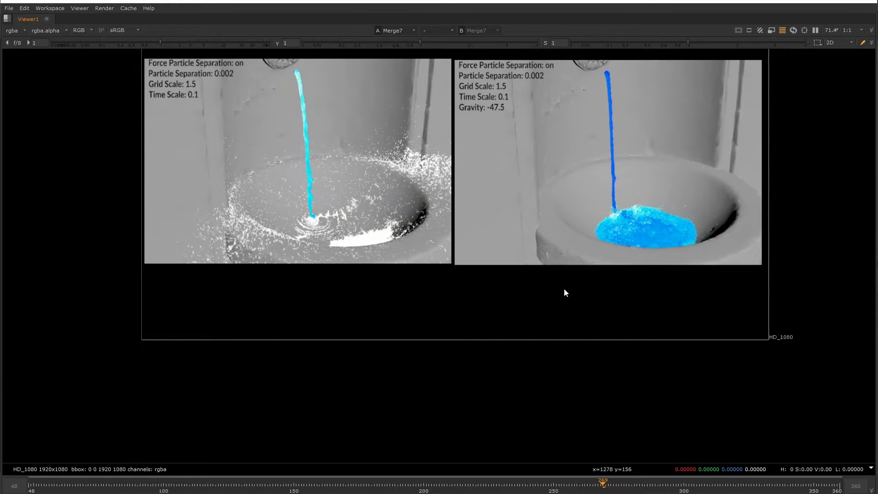
middle_drag(572, 297, 565, 368)
scroll(565, 369, up, 2)
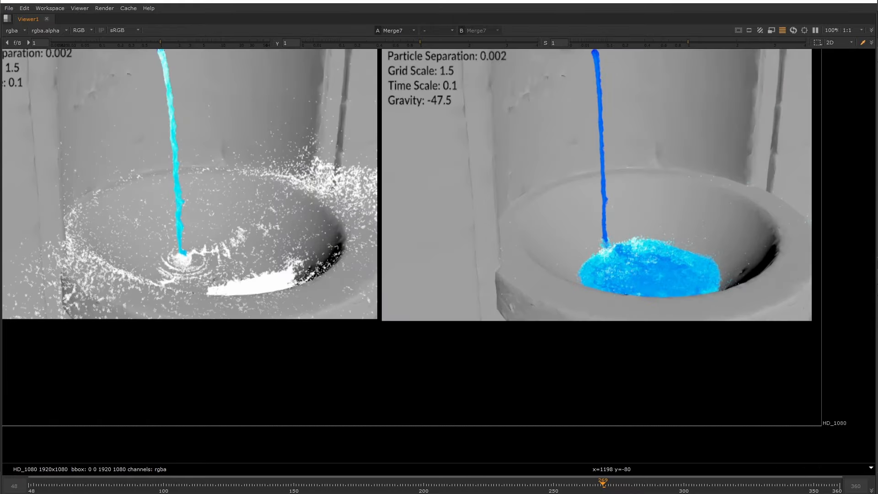
scroll(451, 361, down, 2)
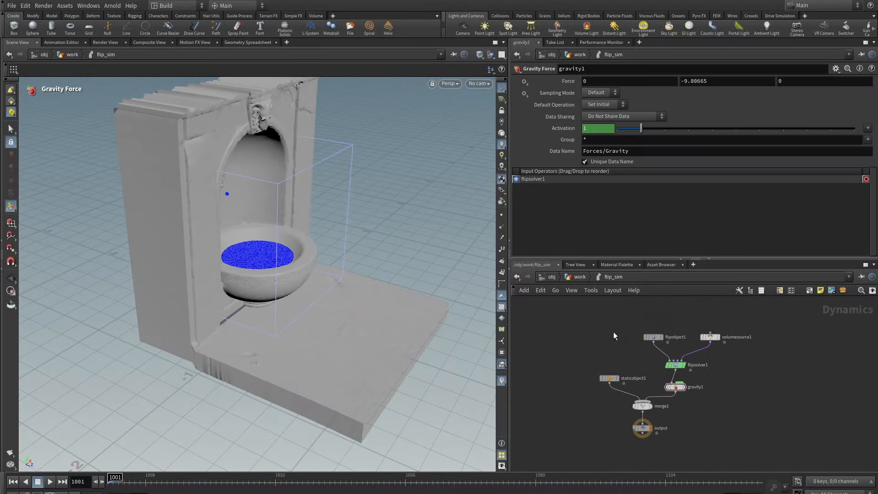
Step: Inspect the flipobject1 properties and the Time Scale parameter of flipsolver1 in Houdini
scroll(658, 320, up, 1)
click(652, 343)
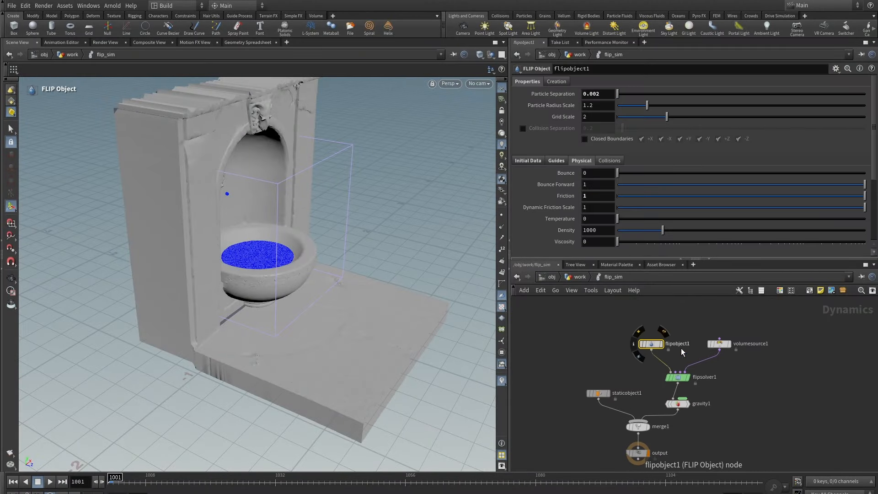
click(679, 377)
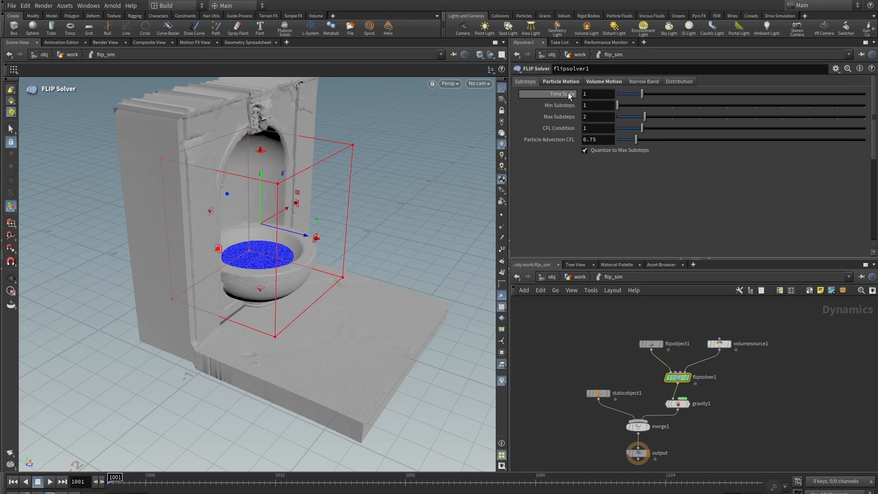
mouse_move(681, 381)
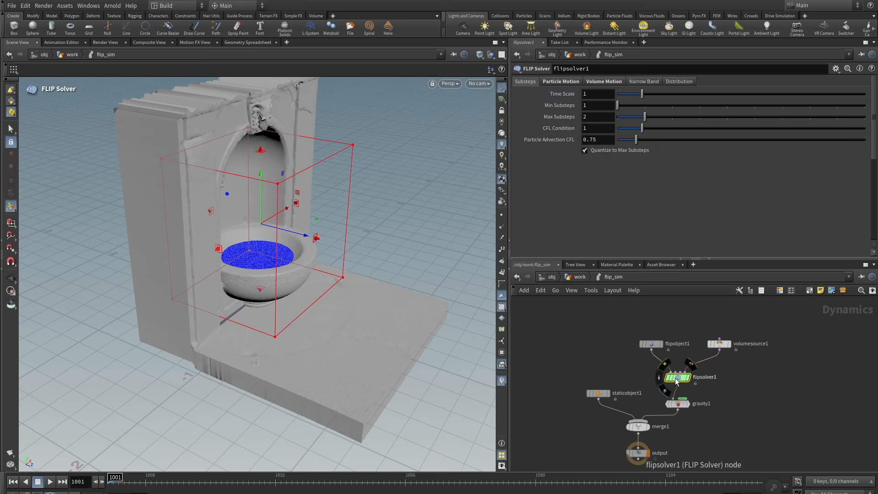
Step: Check the Scale Time setting of the flip_sim network and inspect the force of the gravity1 node
key(u)
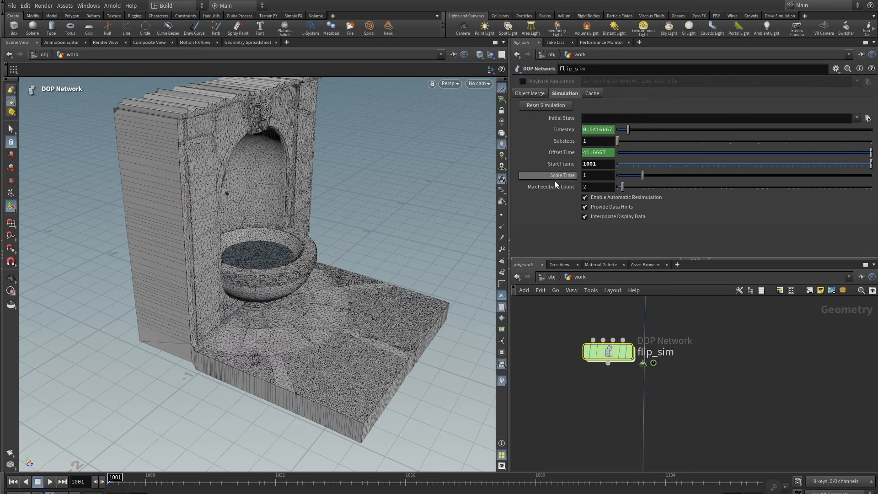
scroll(691, 386, down, 2)
double_click(647, 369)
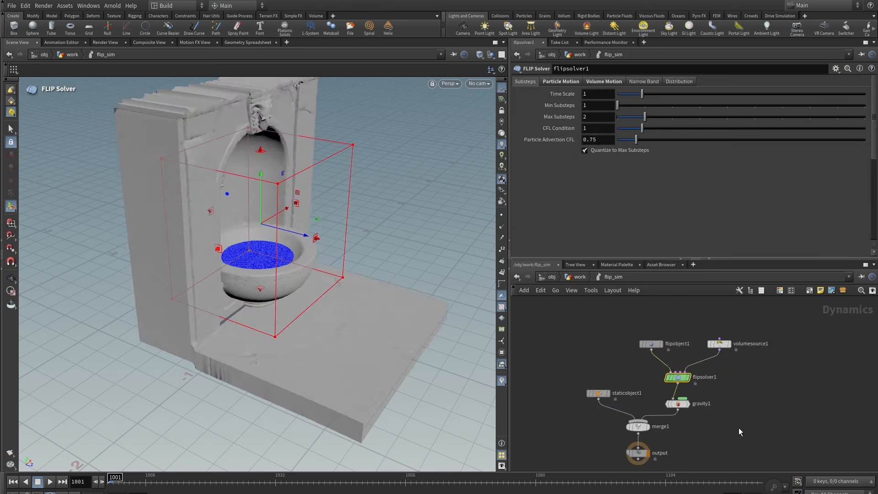
click(679, 376)
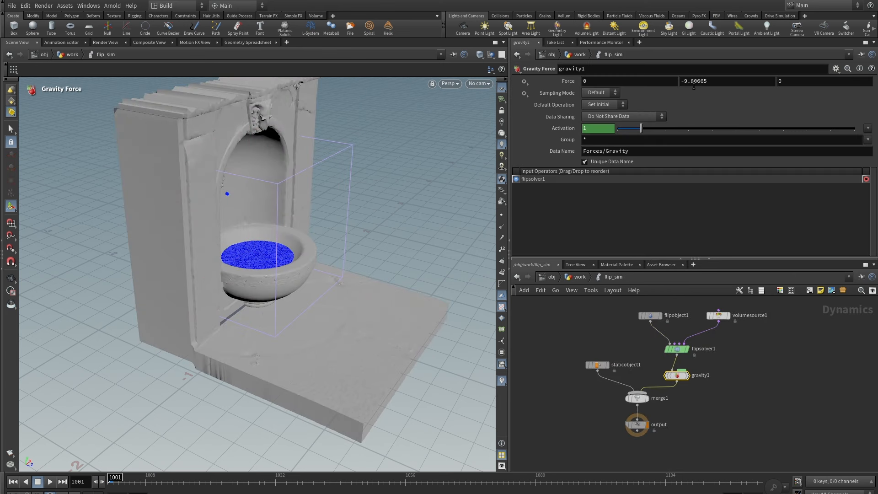
scroll(763, 413, down, 2)
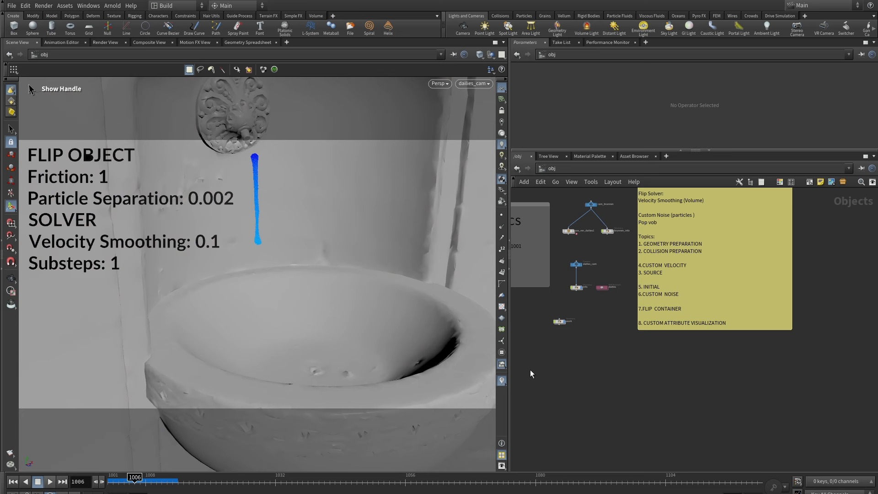
Step: Create a new camera from the current viewport view
scroll(648, 394, up, 4)
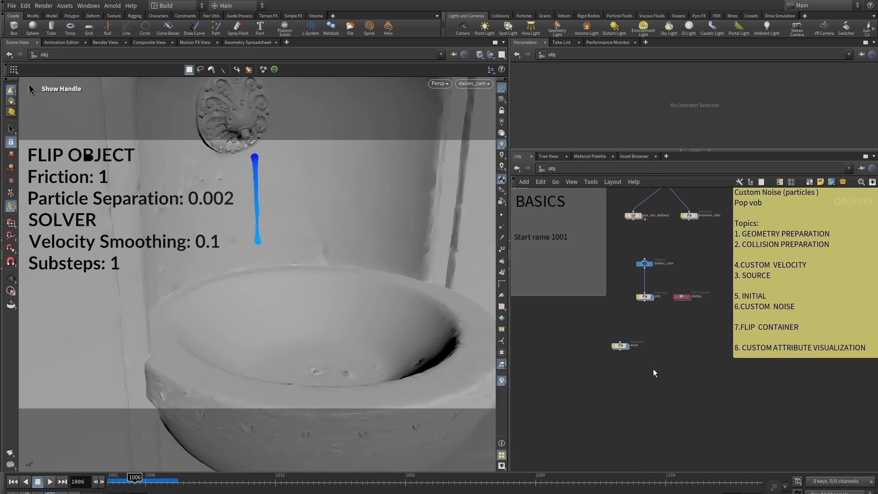
ctrl+click(463, 30)
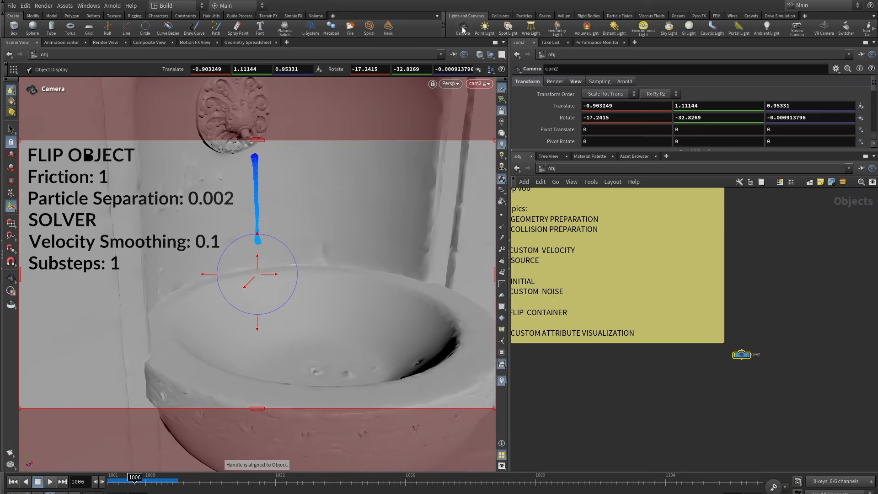
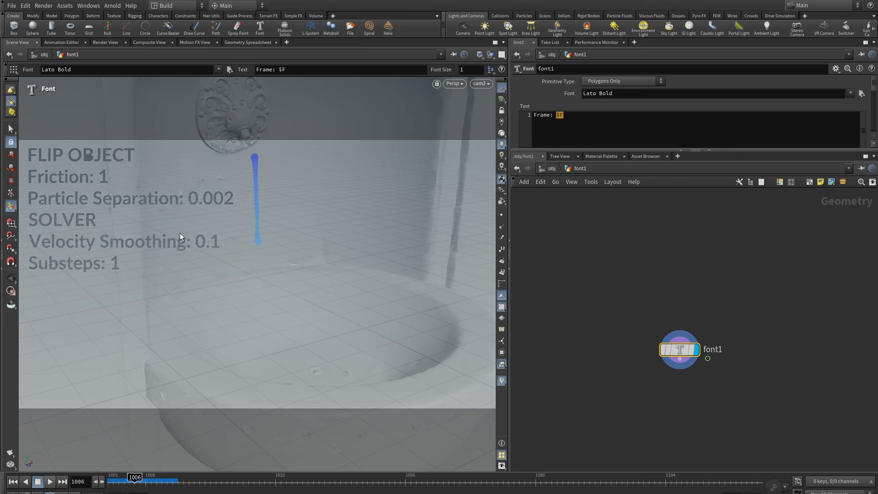
Step: Return from font1 to the object level and leave the cam2 view to see the text in the scene
key(u)
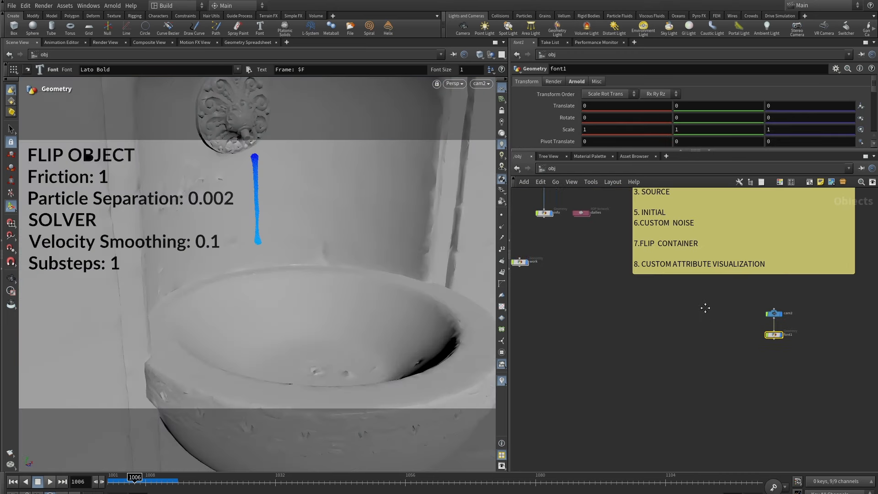
scroll(596, 260, up, 4)
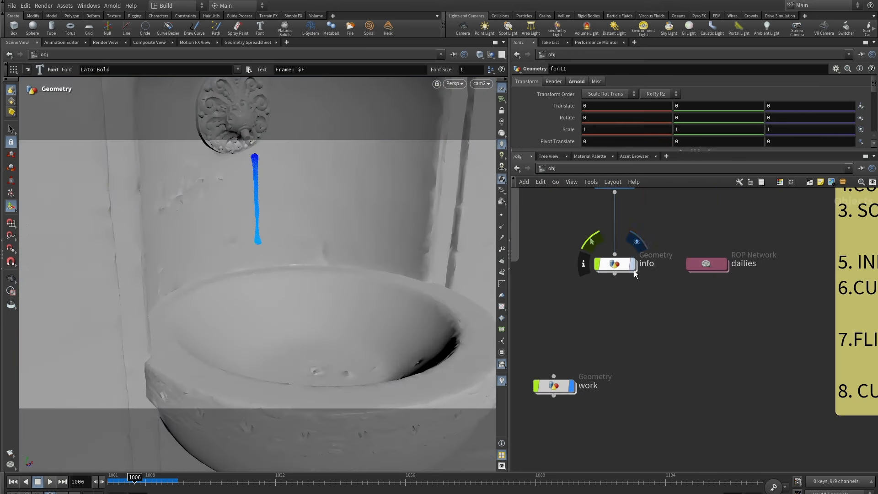
scroll(671, 352, down, 5)
scroll(674, 363, up, 5)
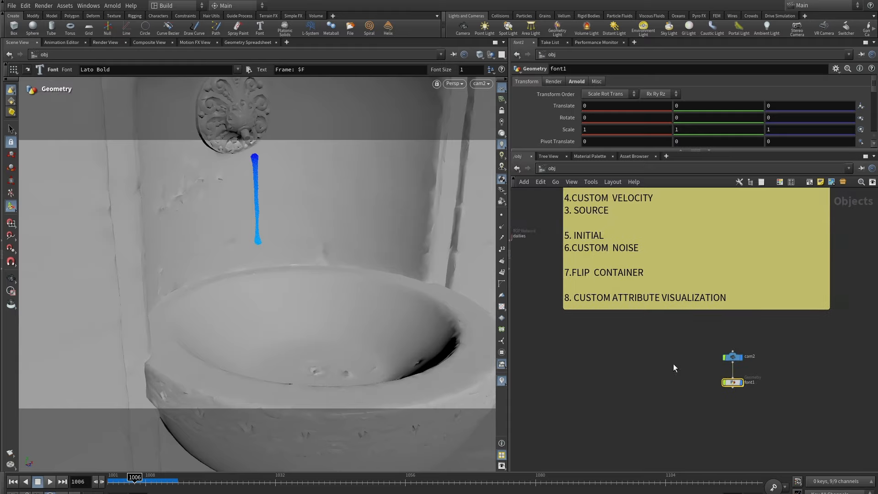
key(Escape)
drag(386, 198, 388, 250)
key(Return)
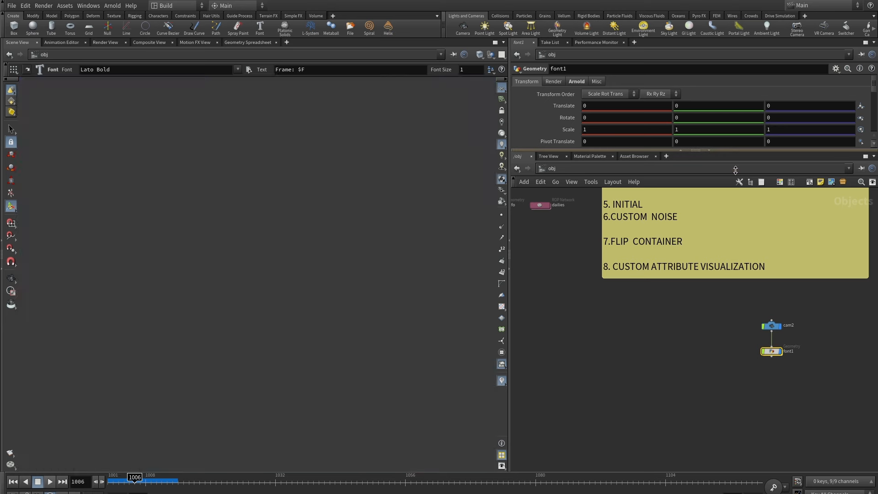
Step: Enlarge the parameter area and set the uniform scale of the font1 object to 0.001
drag(737, 147, 738, 218)
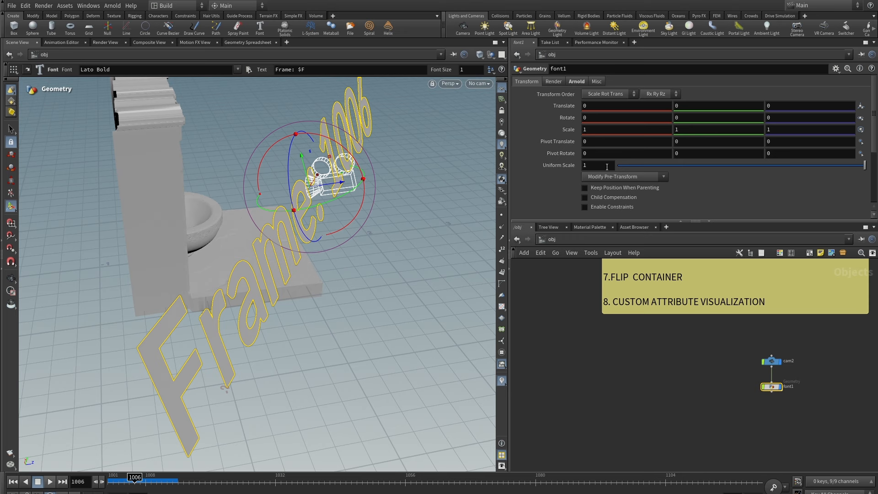
click(590, 165)
text(0.001)
key(Return)
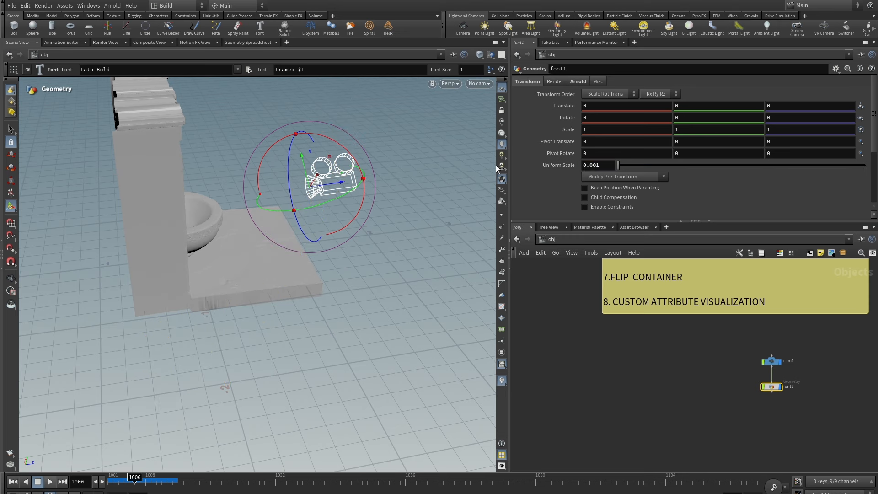
Step: Examine the scaled text object up close around the lens of the cam2 camera
alt+right_drag(259, 157, 523, 208)
alt+middle_drag(407, 209, 152, 216)
alt+right_drag(152, 216, 387, 215)
alt+middle_drag(247, 263, 281, 226)
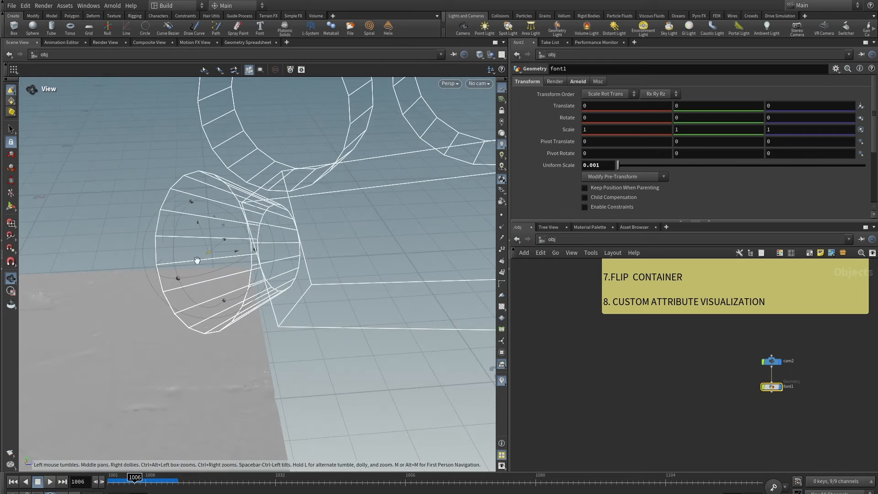
alt+right_drag(197, 260, 260, 263)
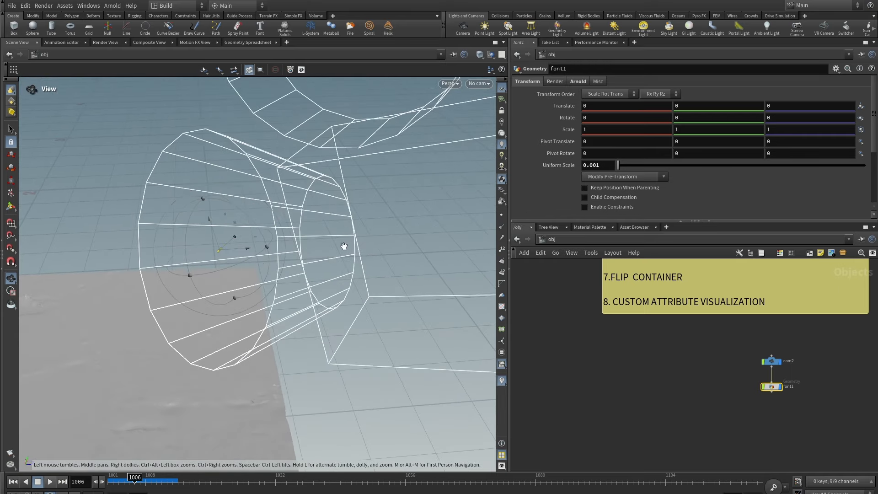
Step: Look through cam2 to check the text placement and return to the free perspective view
click(474, 85)
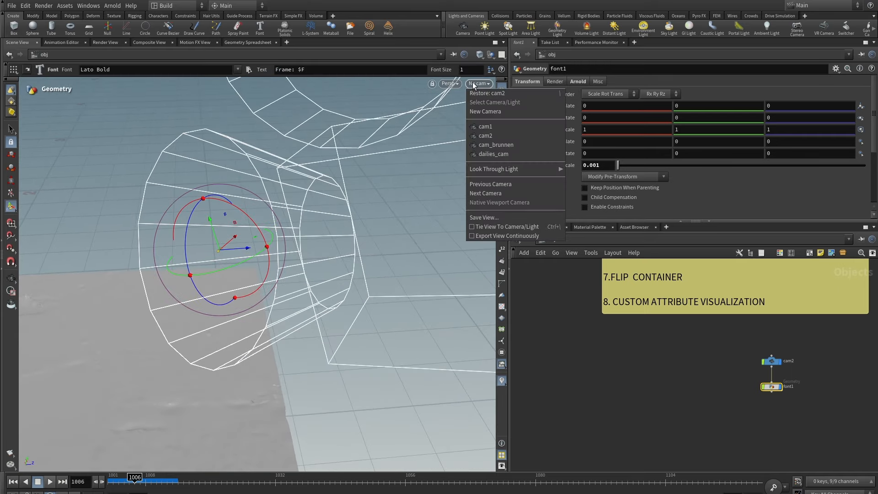
click(489, 136)
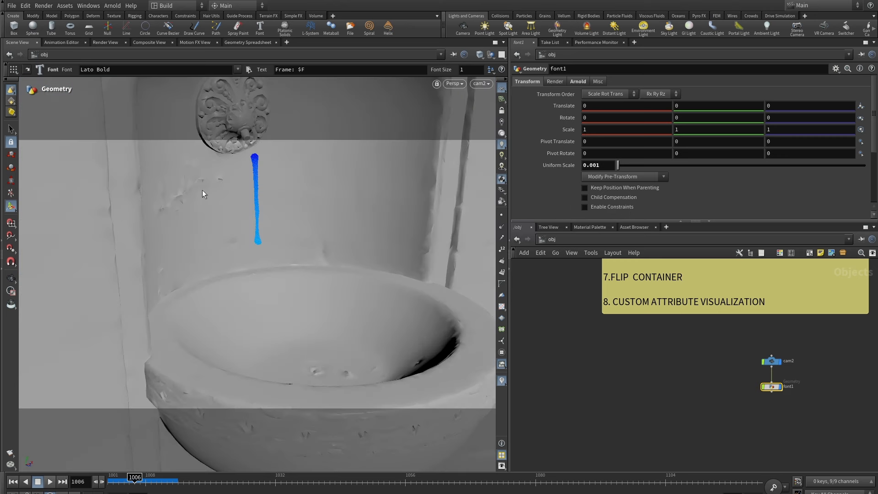
key(Escape)
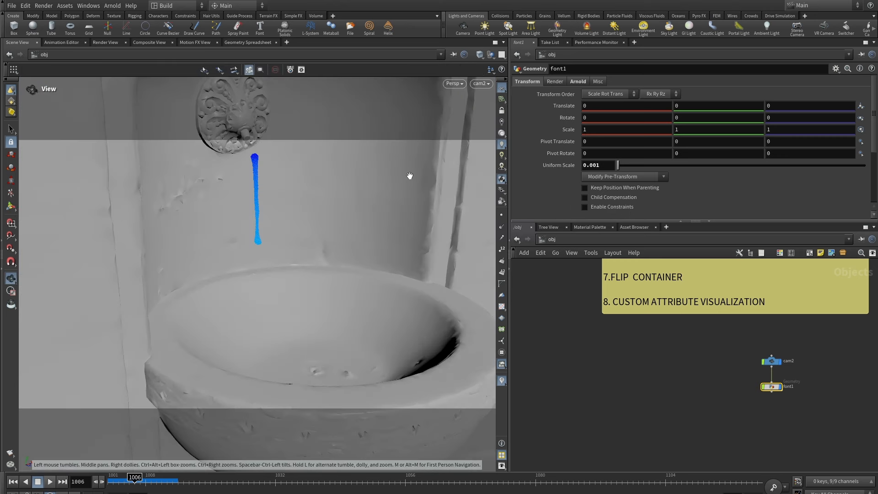
click(481, 83)
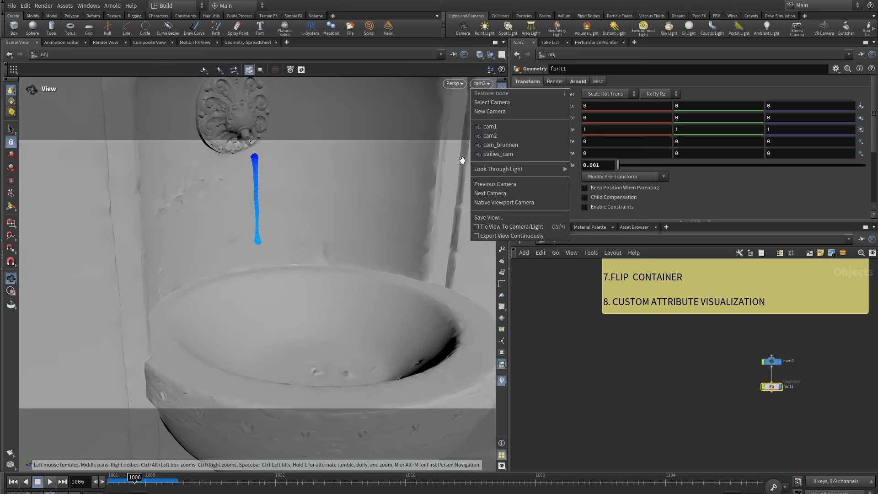
click(489, 136)
drag(411, 182, 460, 147)
key(Return)
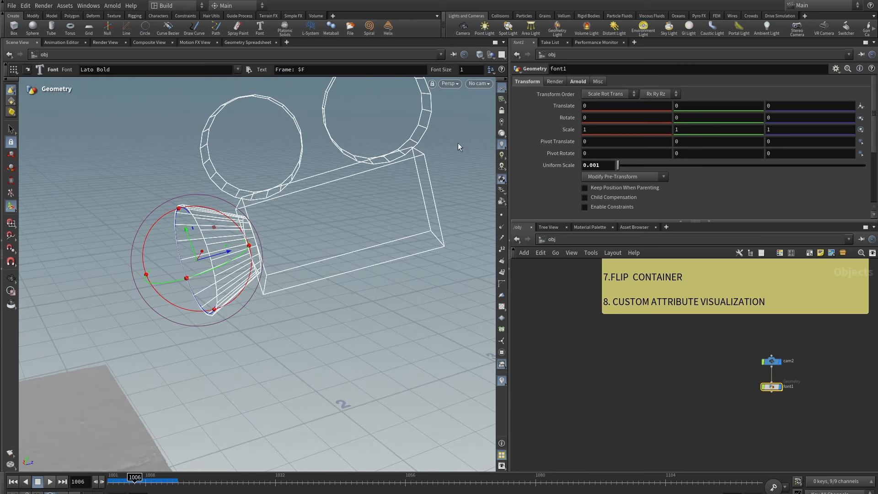
Step: Split the viewport into two views side by side and set the top view to look through cam2
click(502, 55)
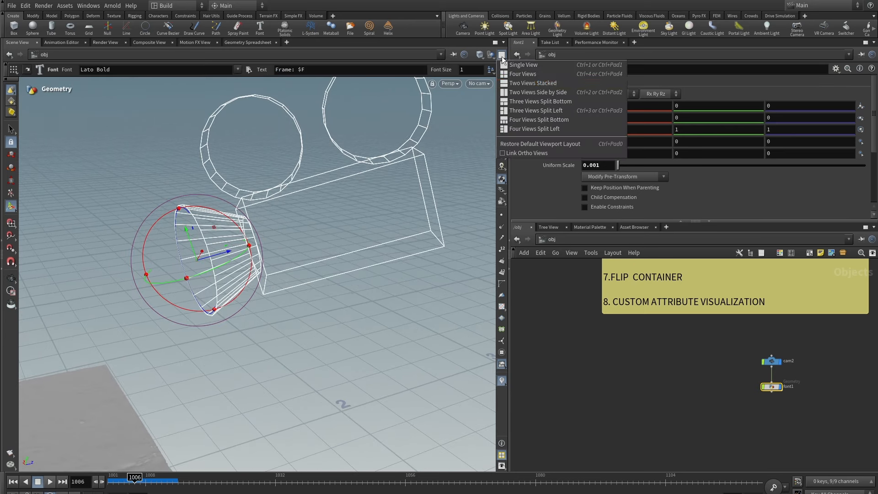
click(538, 93)
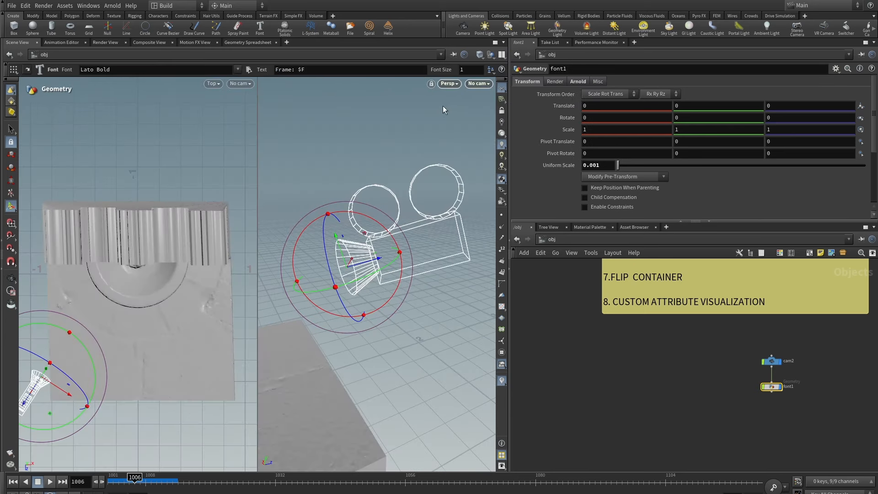
click(238, 83)
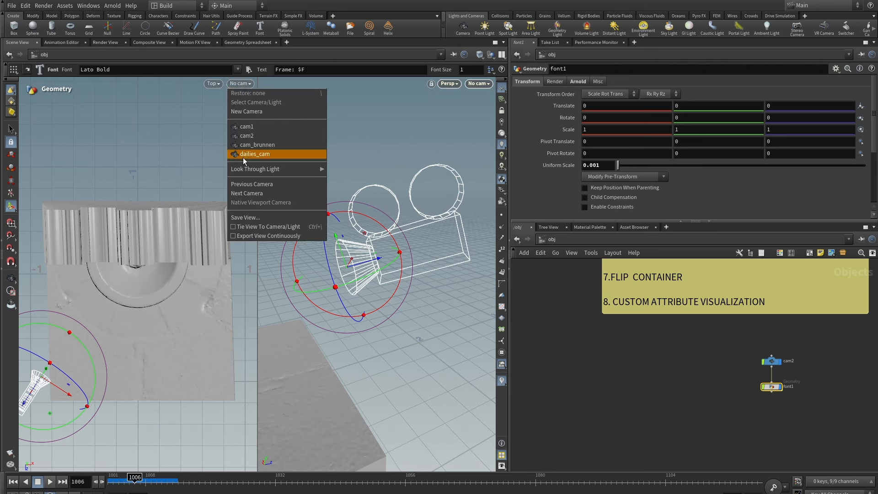
click(247, 136)
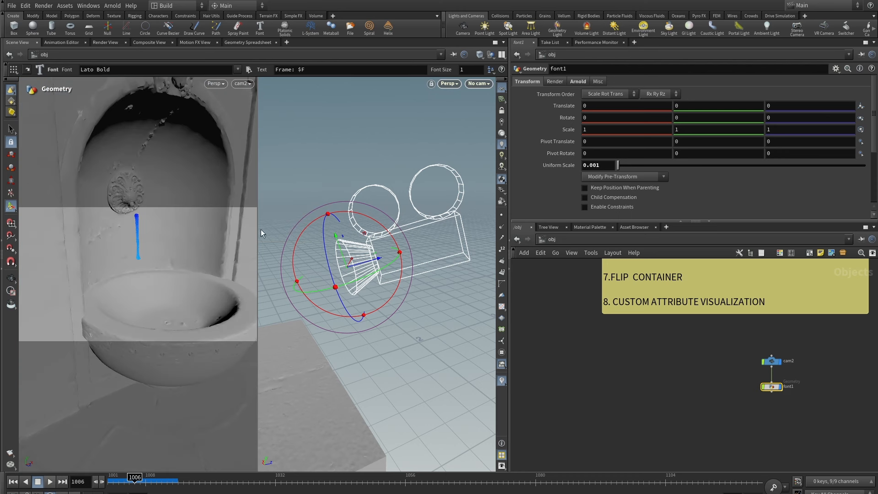
Step: Move the font1 text in front of the camera along Z to about -0.0154
scroll(773, 384, up, 2)
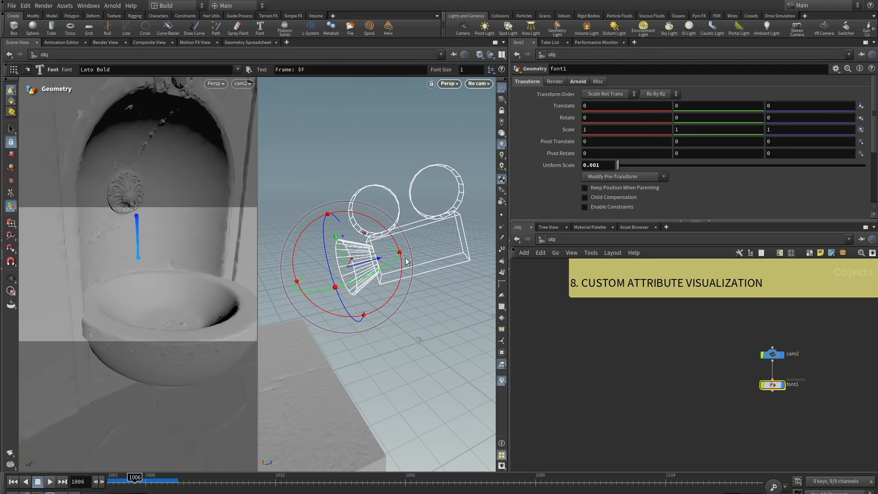
drag(380, 259, 375, 262)
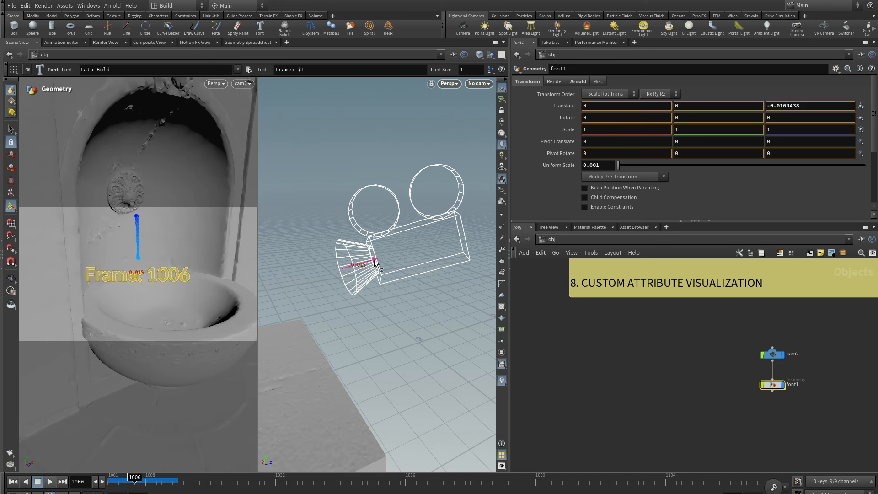
key(r)
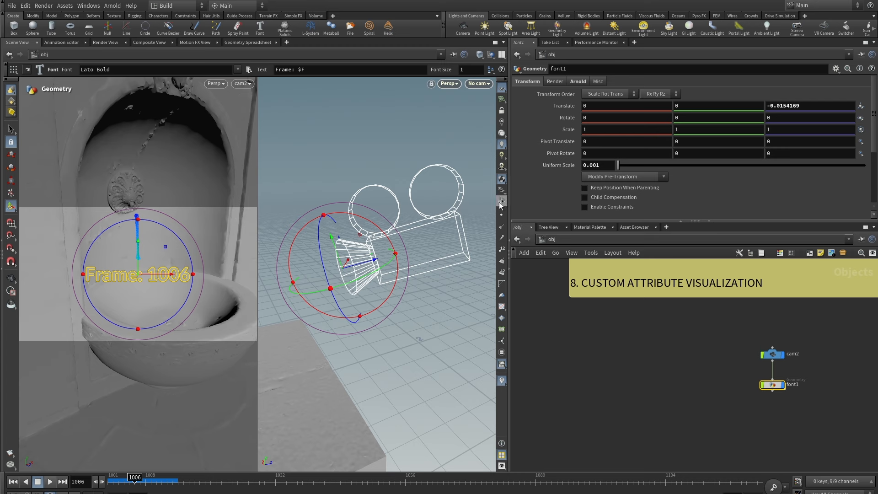
Step: Try moving the font1 text far behind the fountain along Z, to about -2.25, and undo the move
alt+right_drag(420, 158, 269, 136)
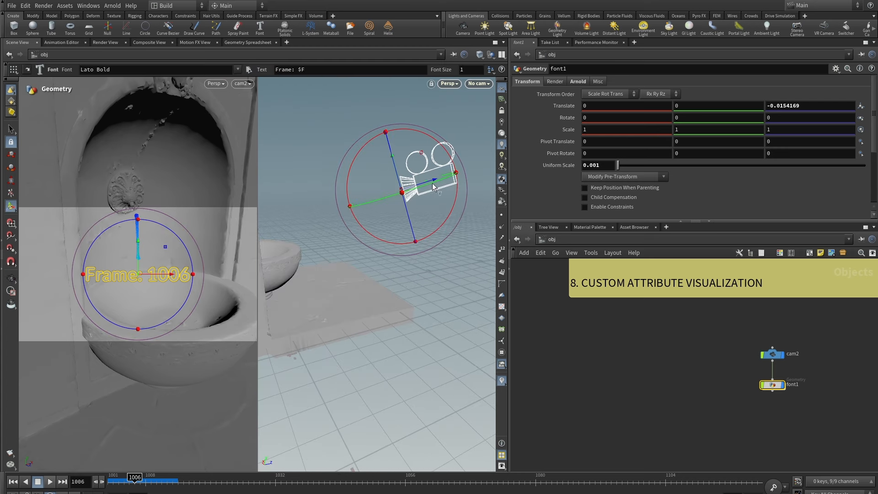
alt+right_drag(442, 279, 305, 281)
alt+middle_drag(430, 224, 416, 256)
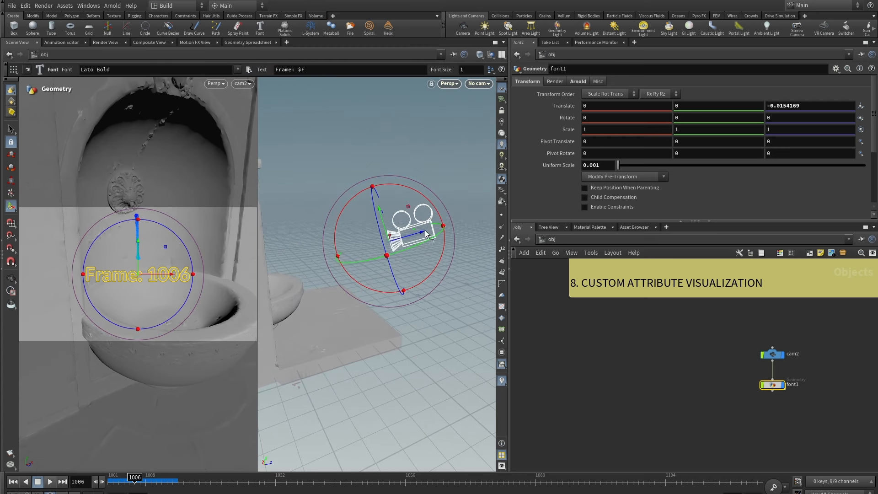
alt+drag(411, 303, 362, 314)
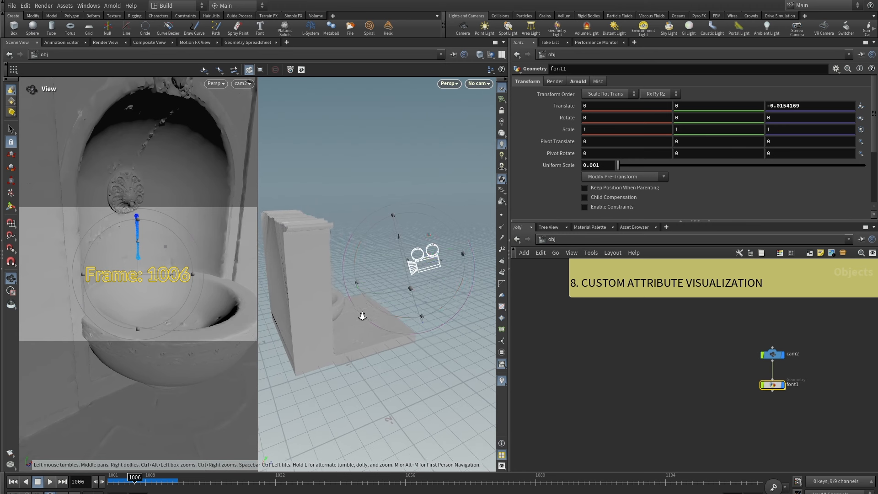
drag(439, 264, 290, 310)
key(r)
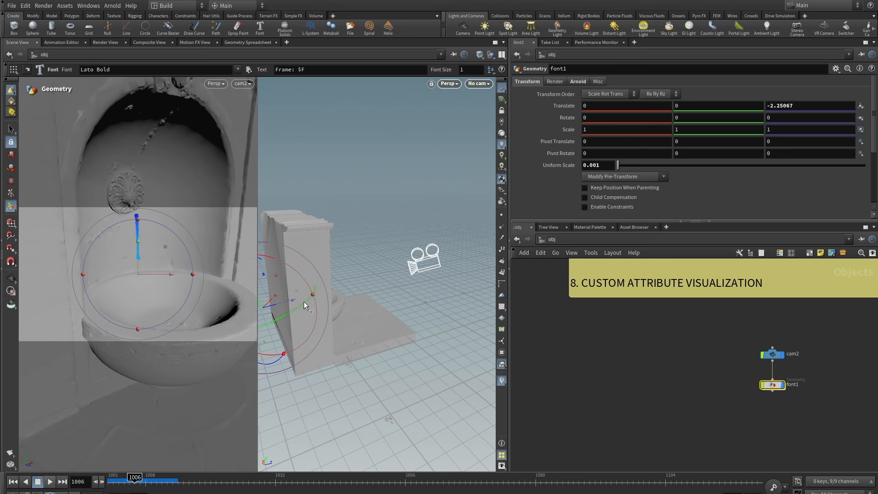
key(ctrl+z)
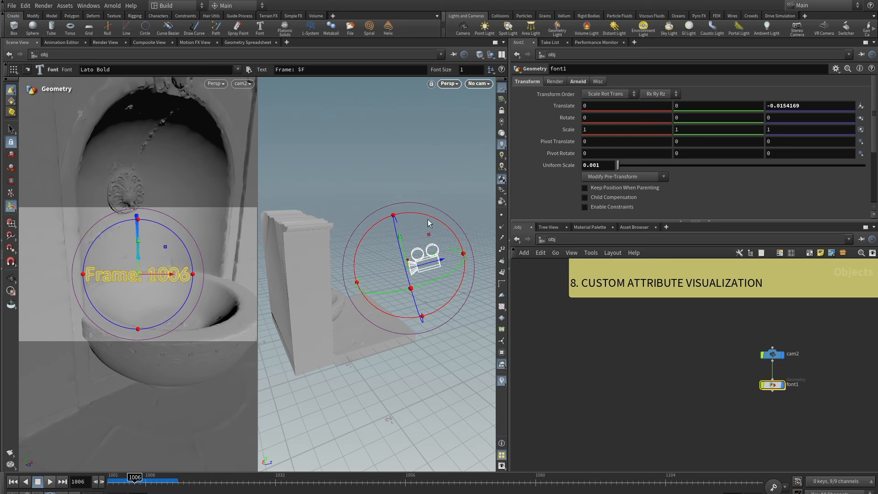
Step: Adjust the font1 translation to -0.0069, 0.0049, -0.0244169 so the frame text sits in the upper-left corner of the camera frame
alt+drag(422, 161, 451, 172)
alt+right_drag(451, 172, 514, 183)
alt+middle_drag(357, 213, 397, 124)
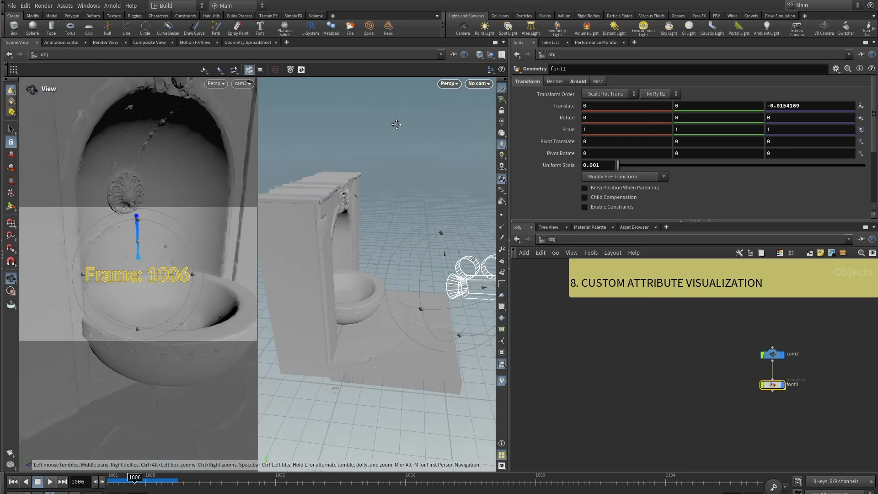
key(Return)
middle_drag(809, 103, 449, 194)
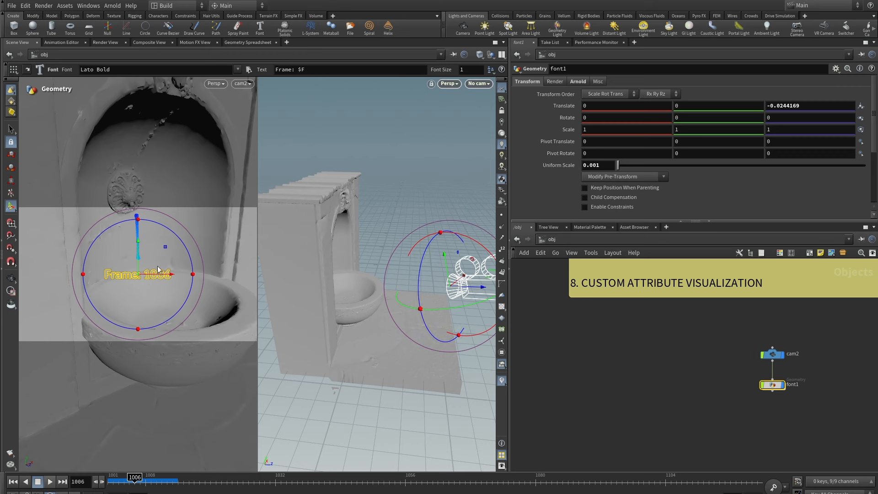
middle_drag(595, 107, 320, 171)
middle_drag(683, 104, 876, 153)
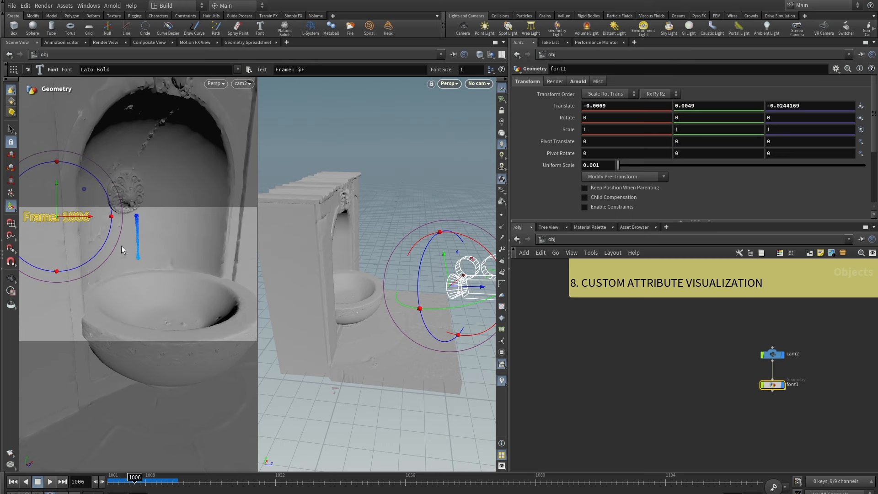
Step: Deselect the text, restore the single viewport layout and look through cam2
click(644, 351)
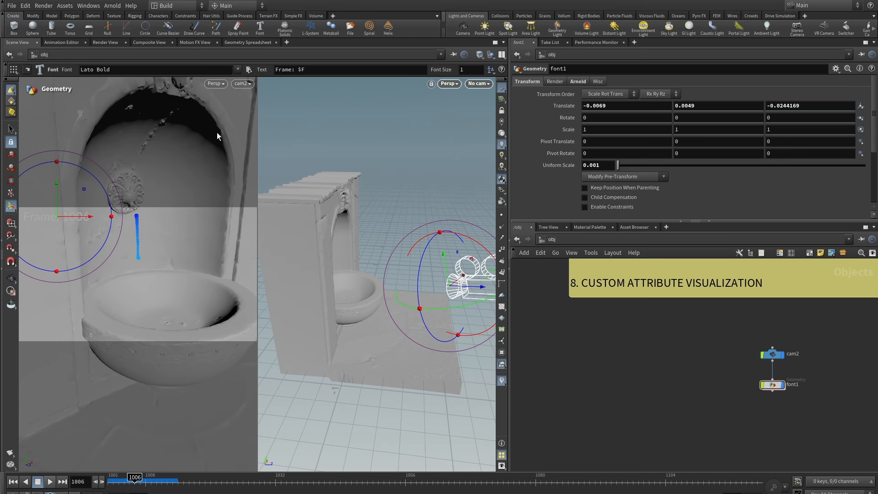
click(502, 54)
click(526, 63)
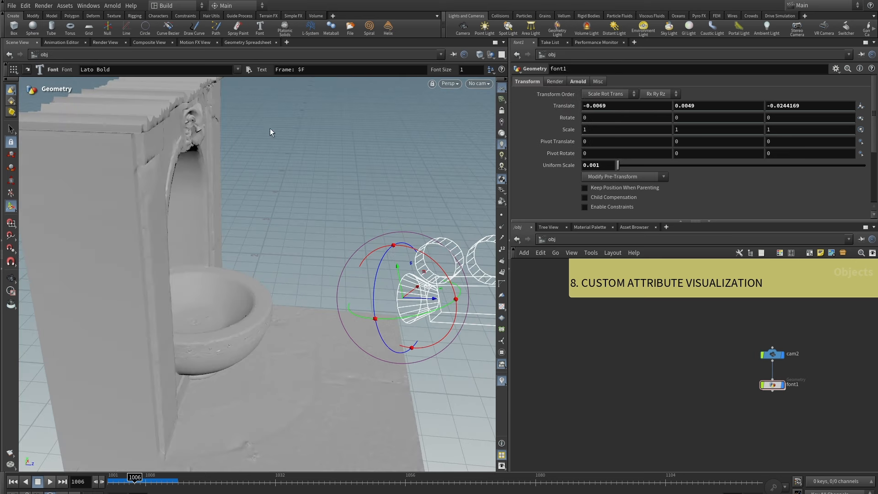
click(483, 87)
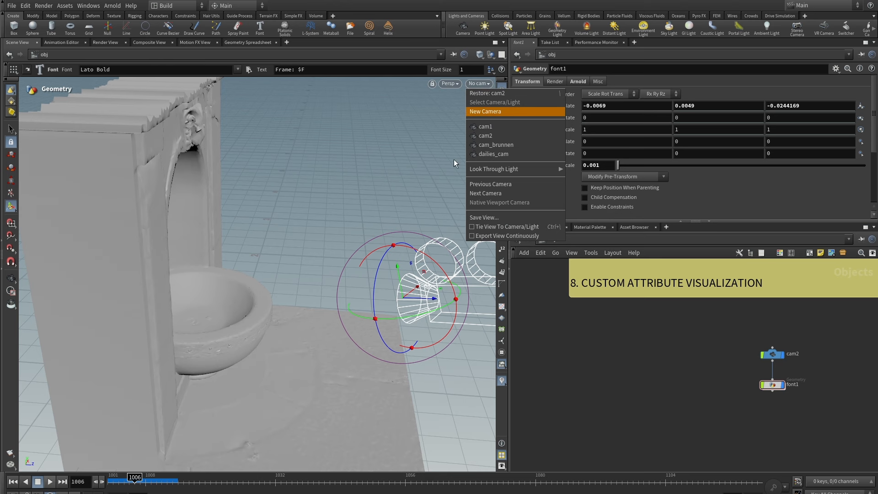
click(482, 138)
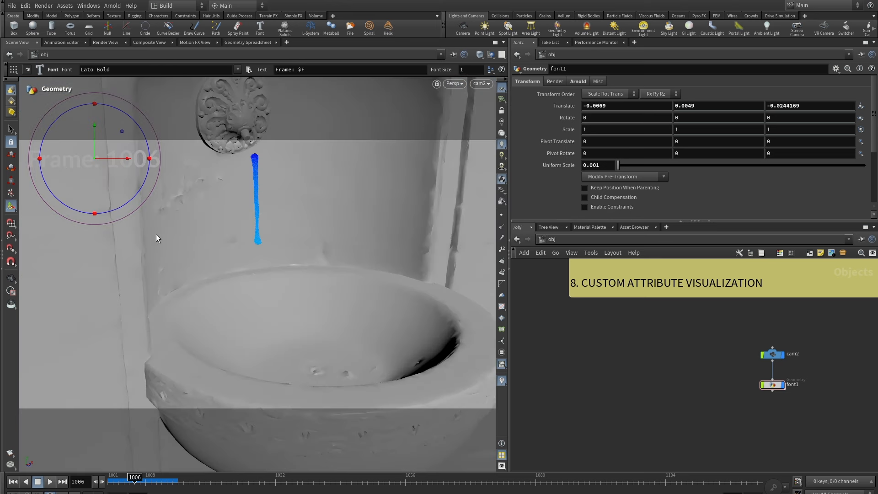
Step: Add a Color node inside the font1 object and connect it below the font node
middle_drag(838, 354, 779, 353)
scroll(767, 361, up, 3)
double_click(678, 401)
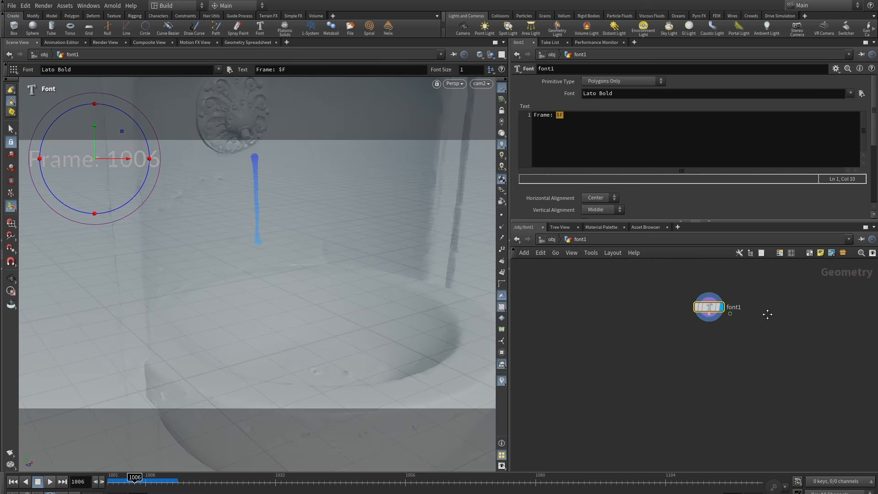
key(Tab)
text(colo)
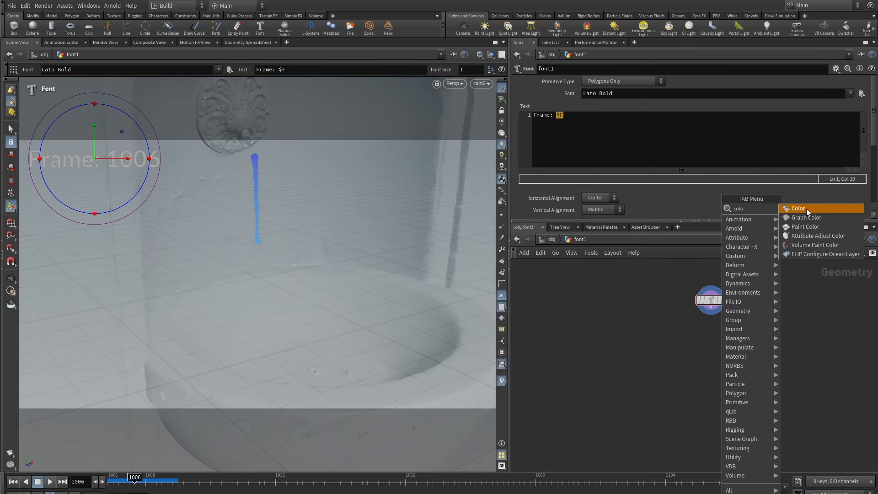
click(806, 208)
click(715, 350)
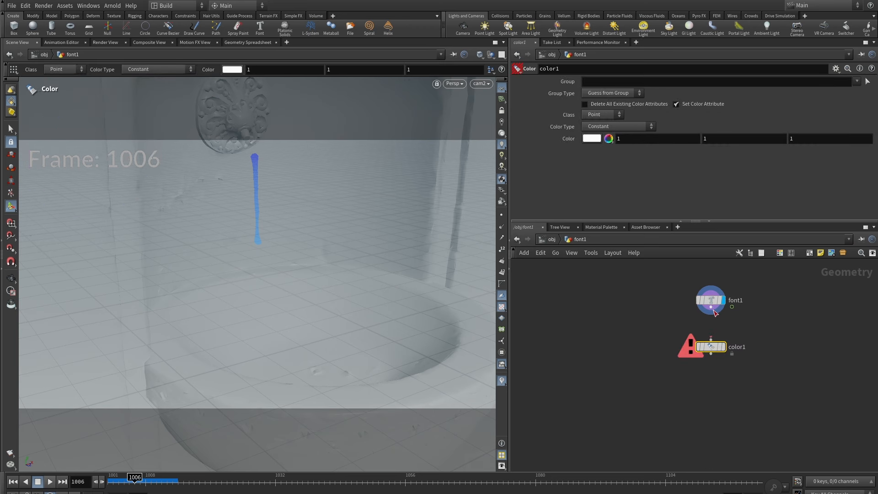
Step: Set the color to black with the Color node as the displayed output, and return to the object level
click(593, 139)
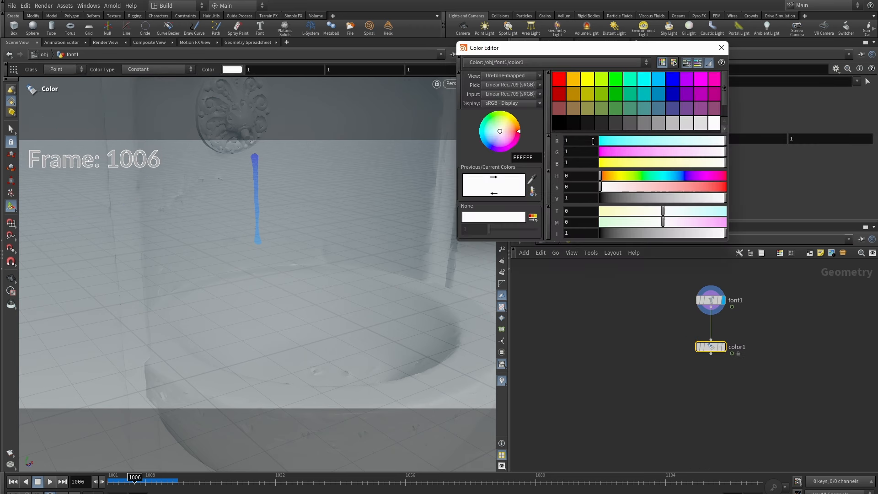
click(556, 124)
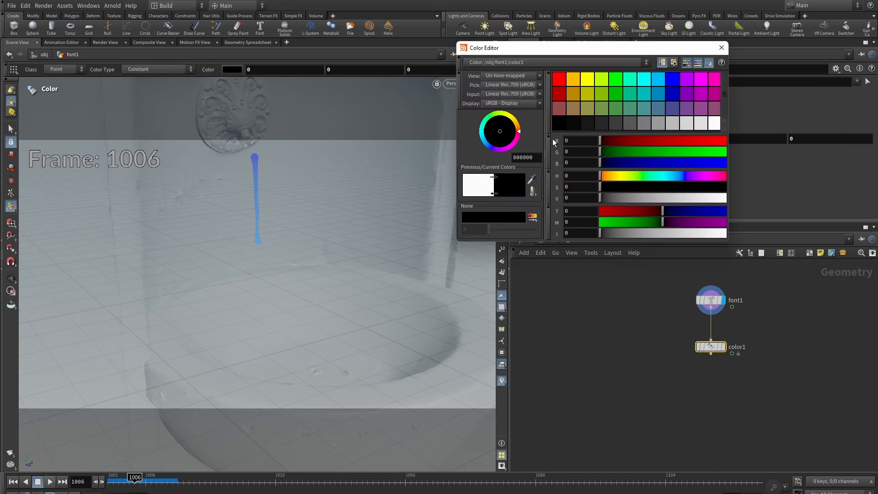
click(724, 347)
key(u)
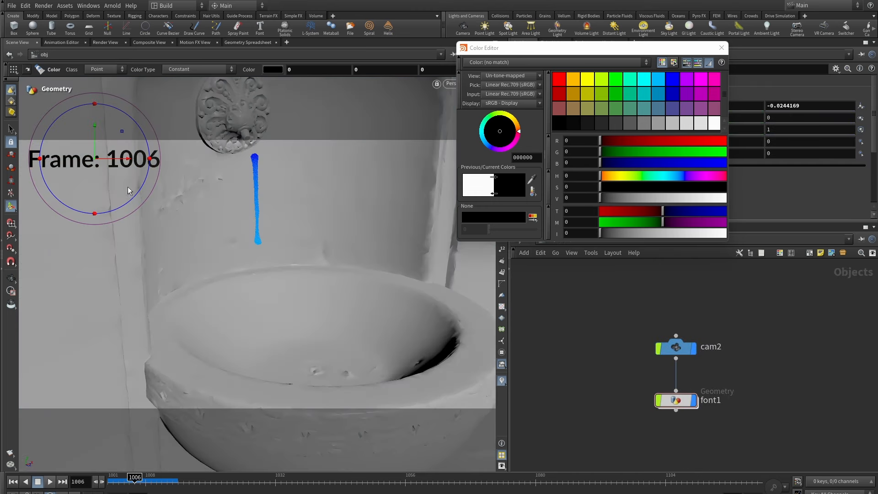
Step: Close the Color Editor and enlarge the parameter area above the network
drag(602, 49, 658, 81)
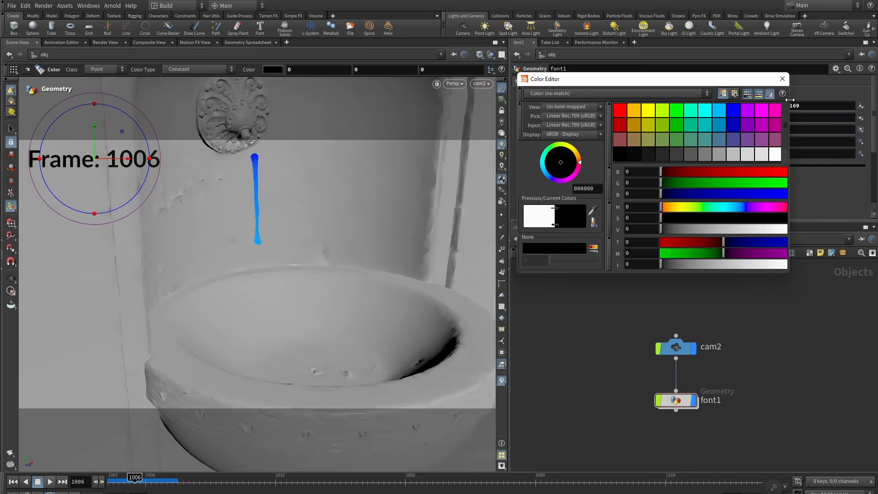
click(778, 81)
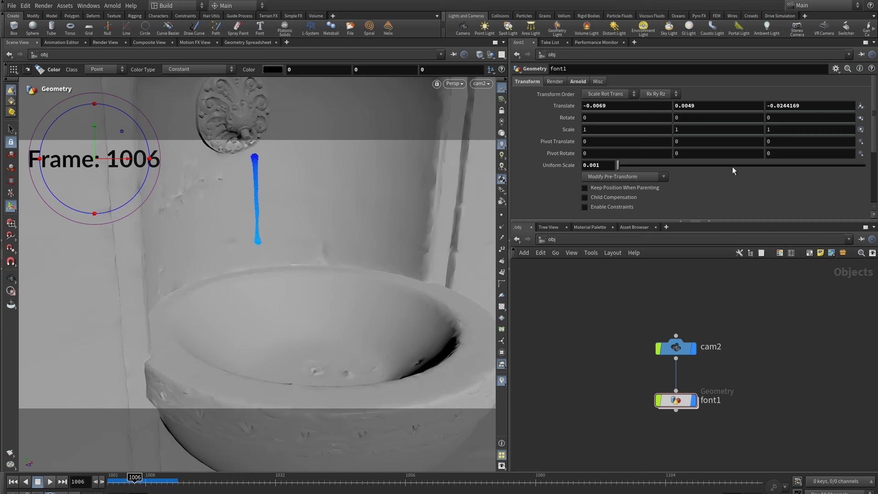
drag(655, 220, 654, 279)
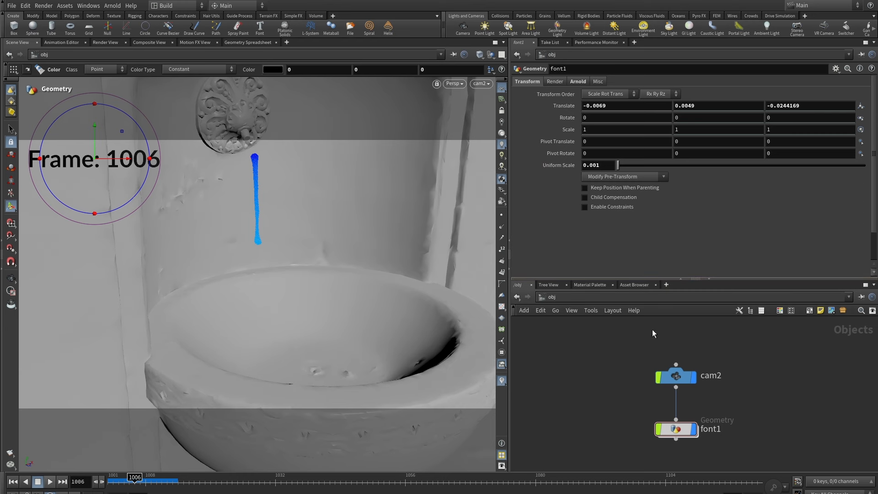
Step: Align the frame text inside the font1 object horizontally to Left and vertically to Top
double_click(678, 429)
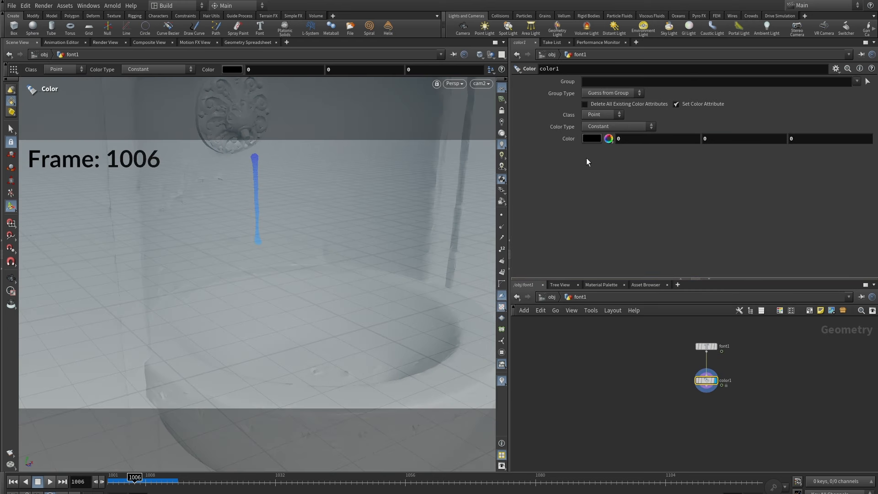
click(707, 347)
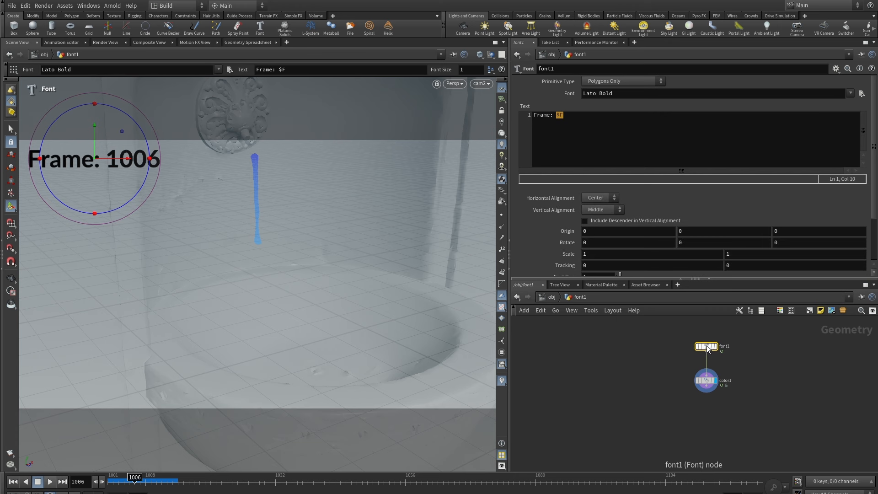
click(601, 200)
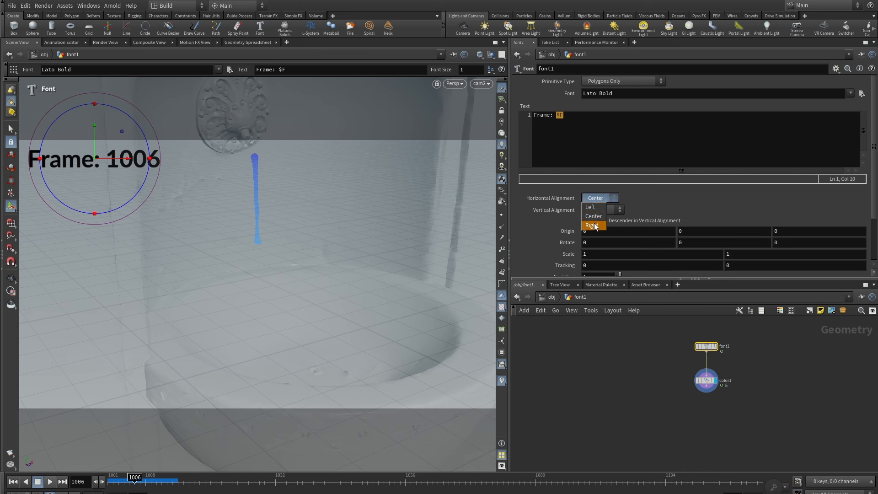
click(591, 207)
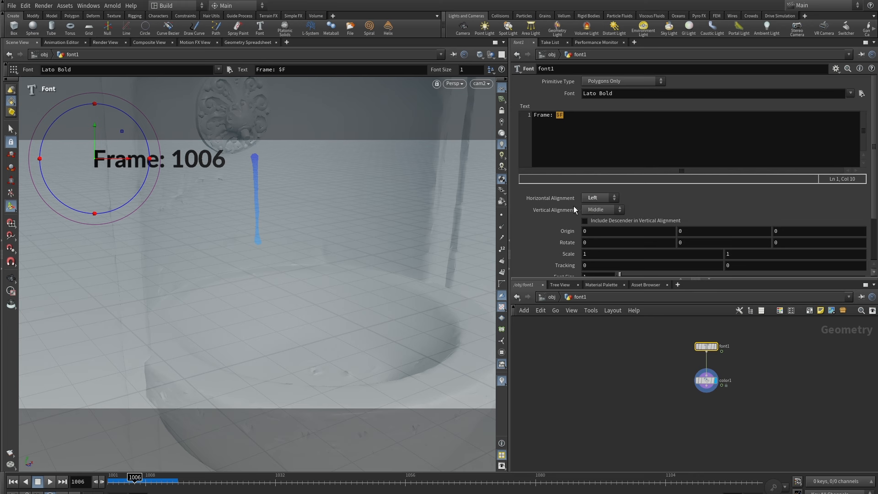
click(598, 210)
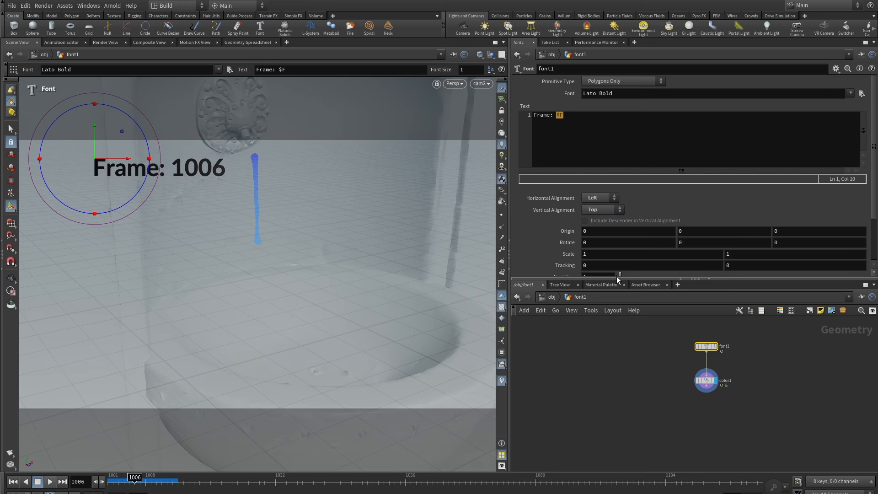
Step: Return to the object level and shift the font1 object to a Translate X of -0.0097
key(u)
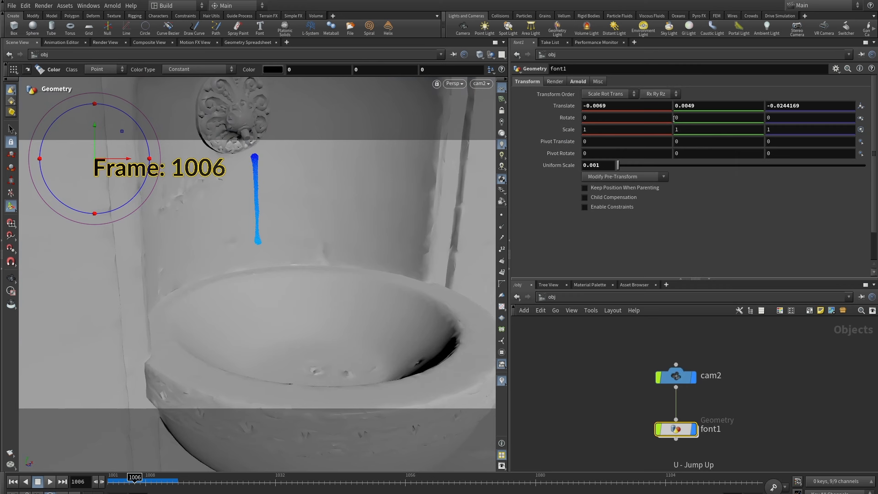
middle_drag(618, 105, 499, 175)
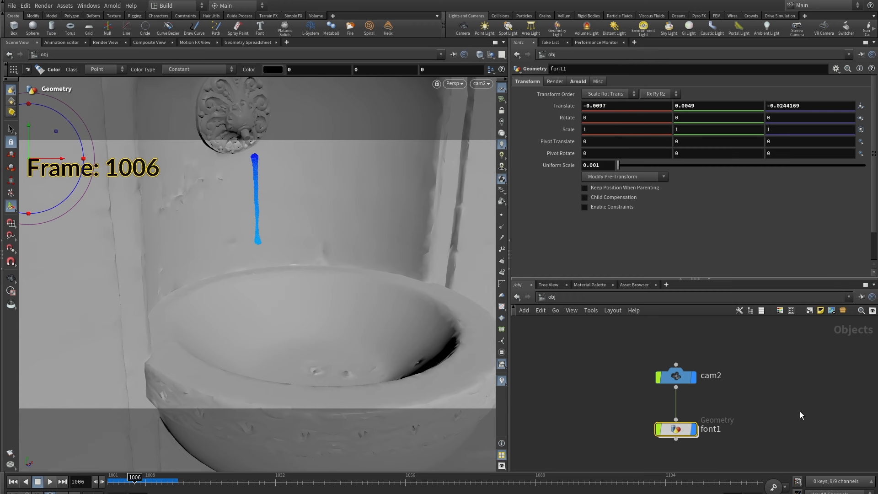
scroll(706, 399, down, 2)
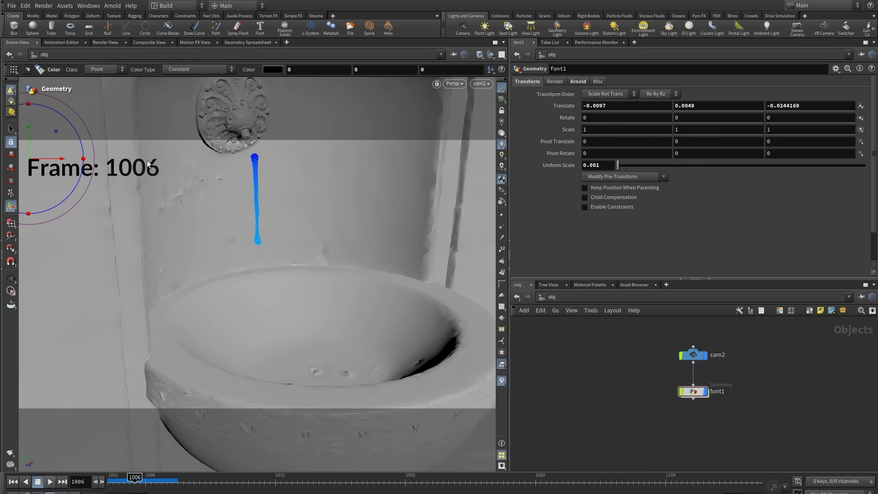
Step: Enlarge the network area and copy the Particle Separation parameter of flipobject1 from flip_sim inside the work object
drag(675, 280, 677, 196)
scroll(735, 342, down, 3)
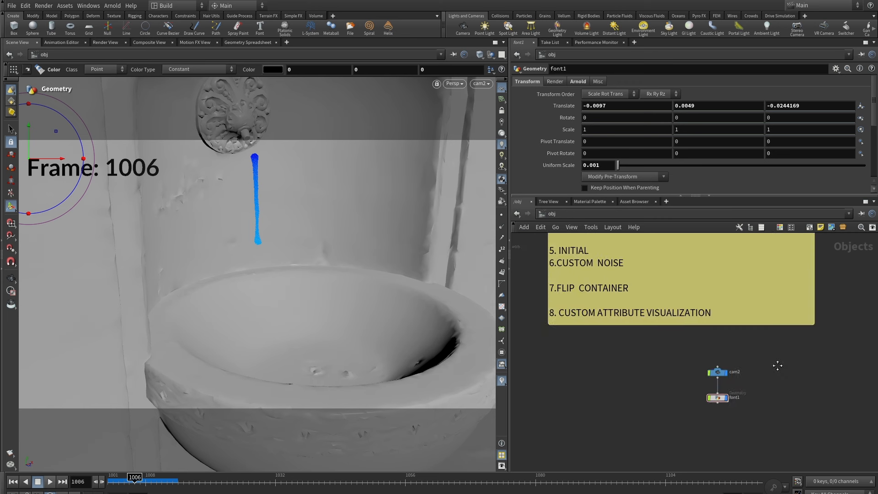
scroll(641, 343, down, 3)
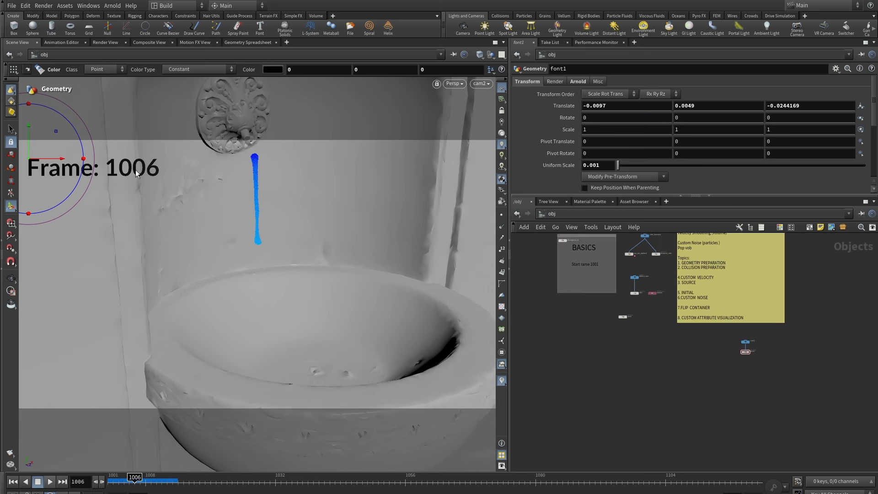
scroll(675, 409, up, 10)
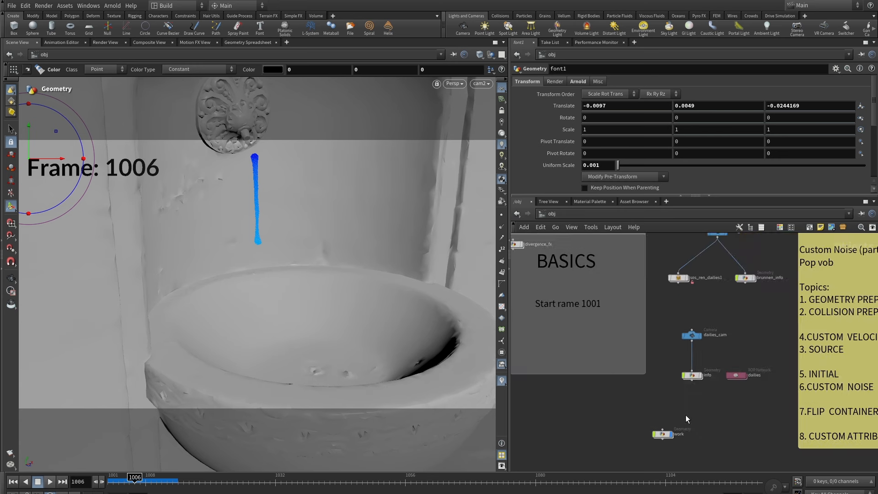
double_click(649, 309)
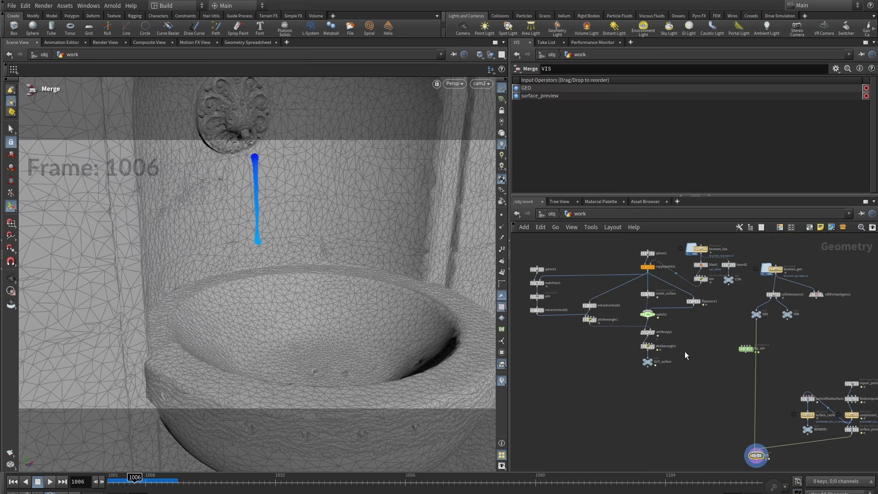
double_click(642, 314)
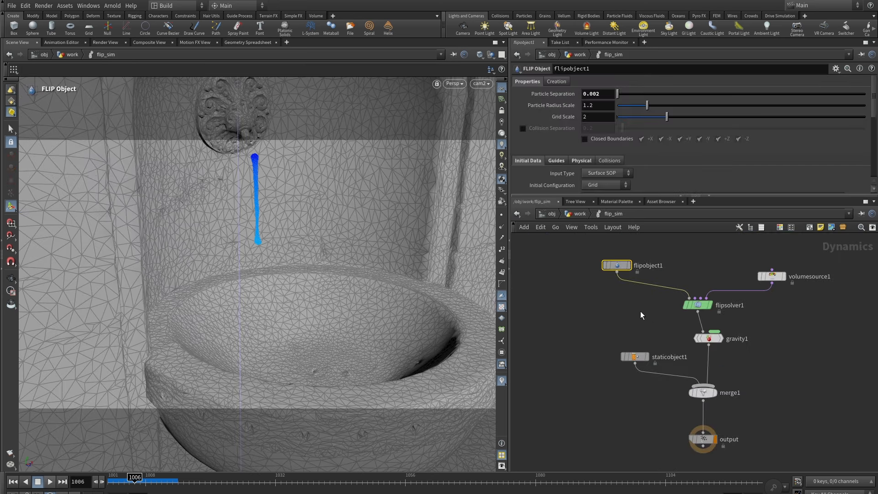
right_click(548, 92)
click(568, 159)
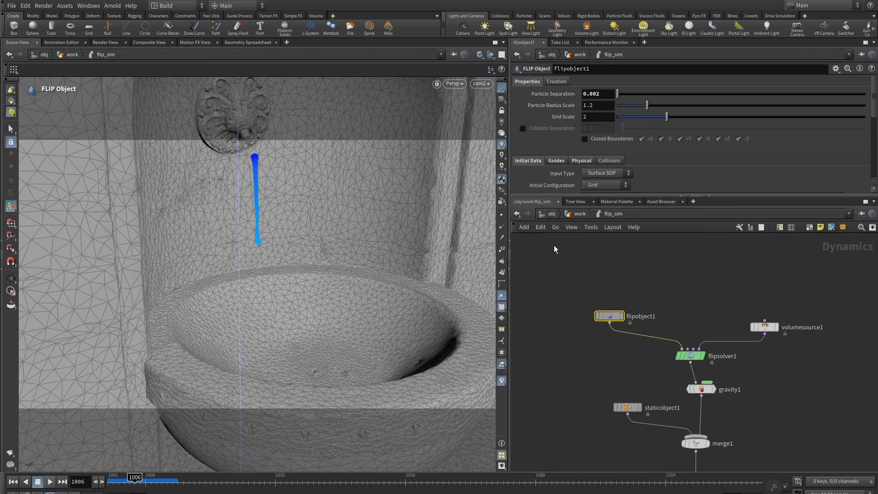
Step: Replace the font1 text with the pasted reference `chs("../../work/flip_sim/flipobject1/particlesep")`
key(u)
key(u)
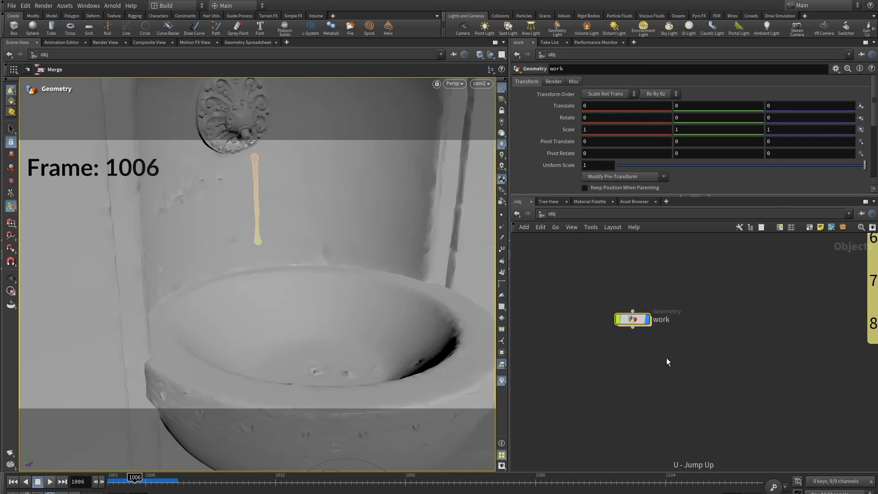
scroll(725, 389, down, 5)
middle_drag(787, 430, 586, 370)
scroll(719, 392, up, 4)
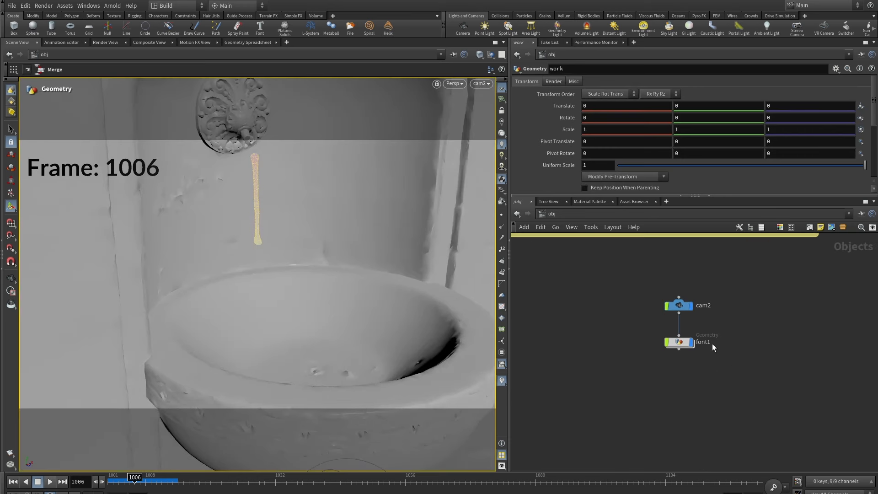
double_click(680, 344)
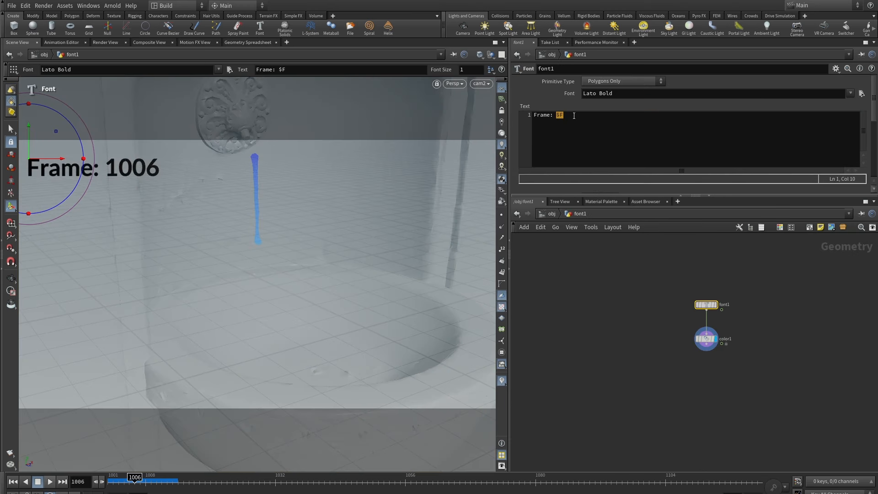
drag(575, 116, 509, 115)
right_click(546, 114)
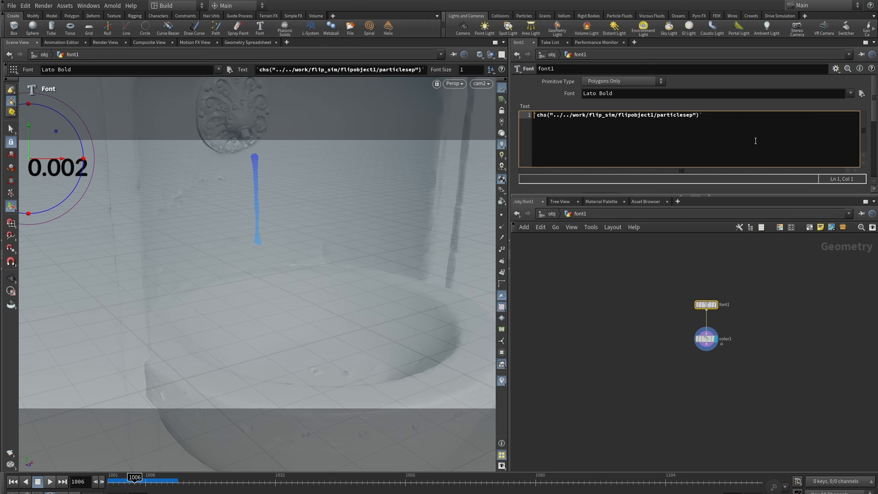
Step: Add the label "Particle Separation: " in front of the reference expression in the font text
text(P)
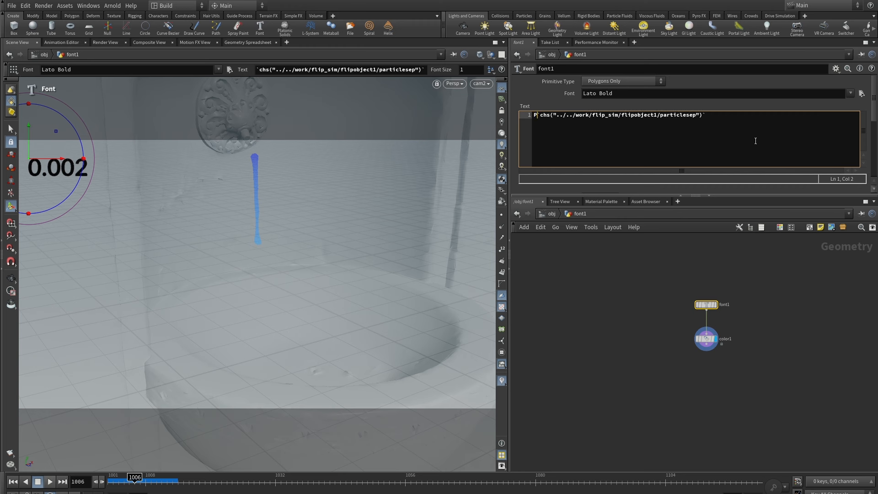
text(article )
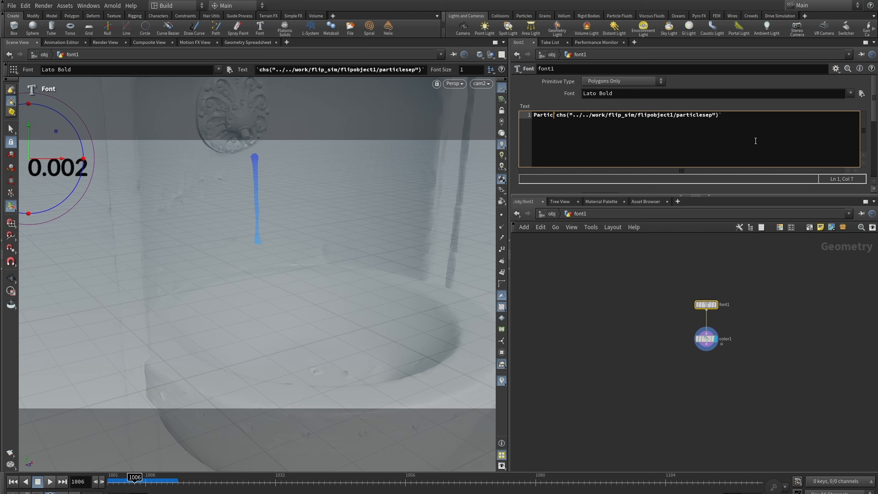
text(Separati)
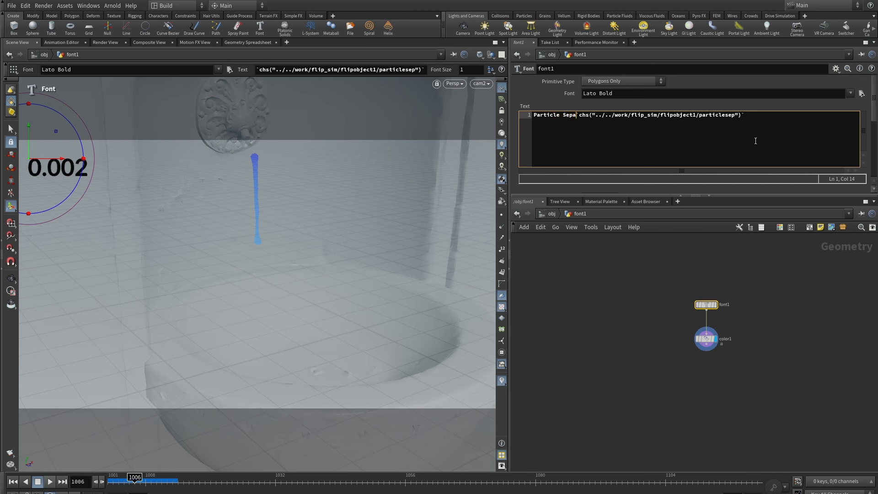
text(on)
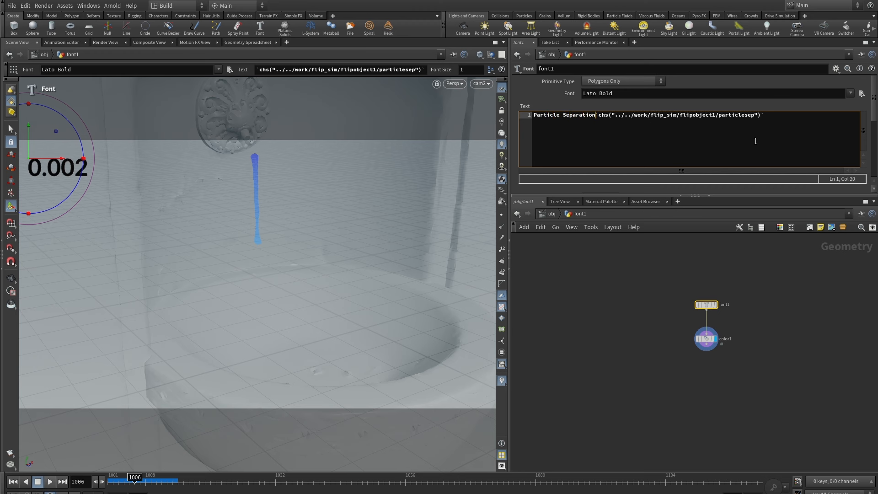
text(:)
click(616, 327)
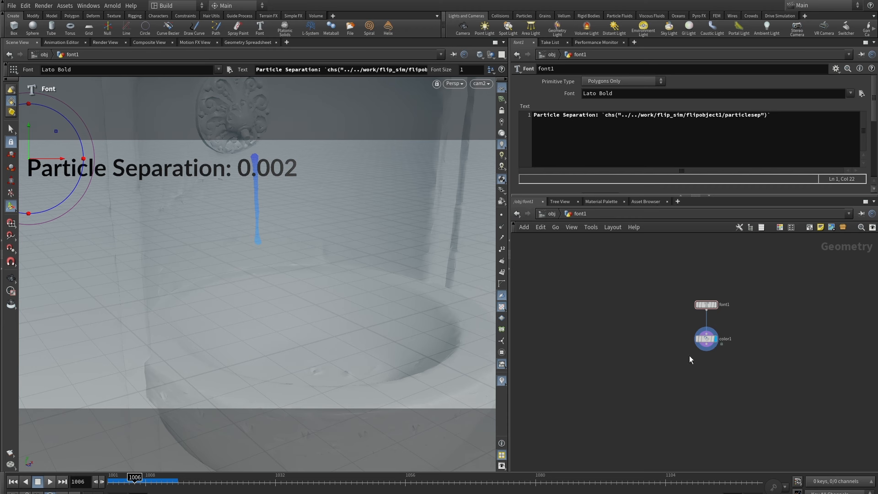
Step: Play the fountain simulation in brunnen_sim from frame 1001, stop it and return to the first frame
scroll(750, 338, up, 5)
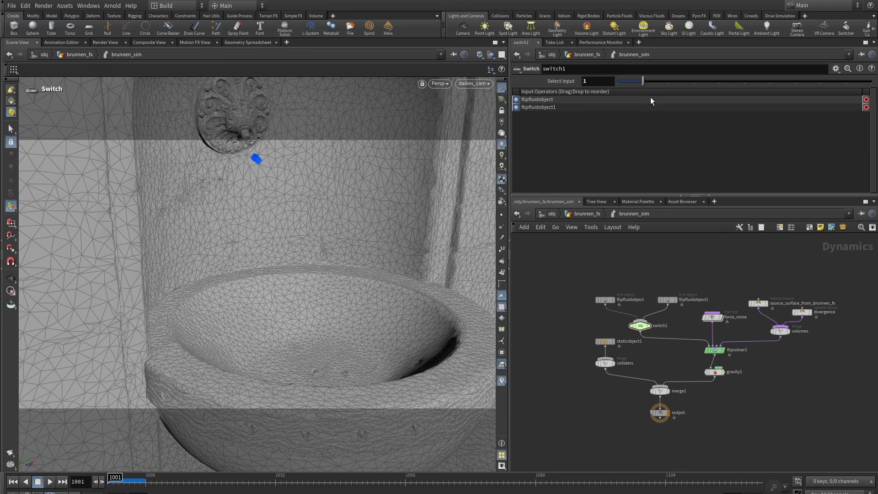
click(50, 482)
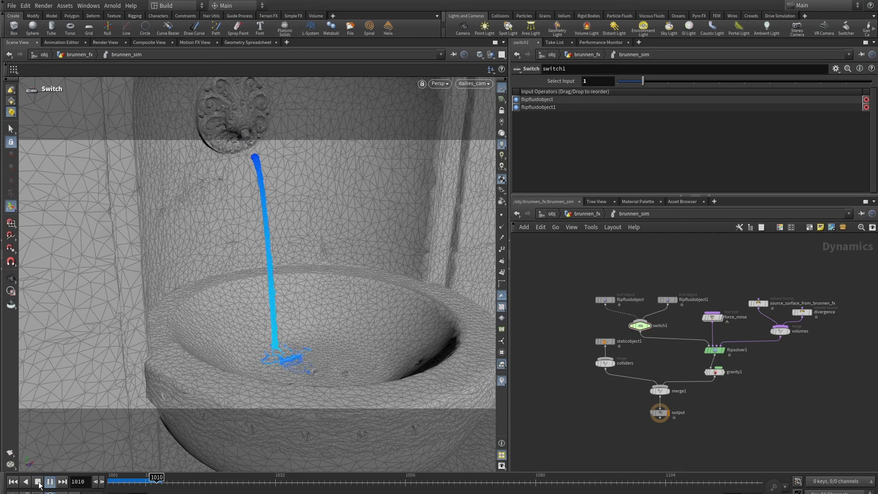
click(38, 481)
click(12, 482)
Step: Change the Select Input of switch1 to its first input, flipfluidobject
scroll(638, 341, down, 2)
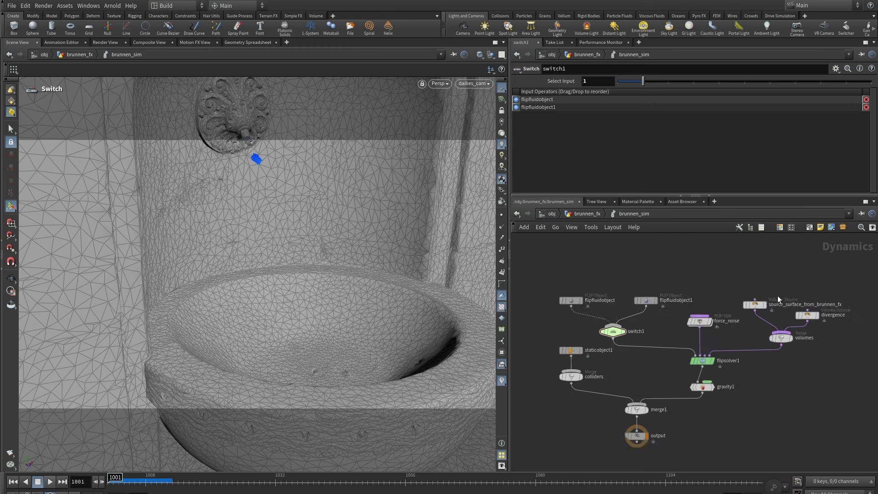
middle_drag(737, 379, 742, 387)
scroll(697, 276, up, 2)
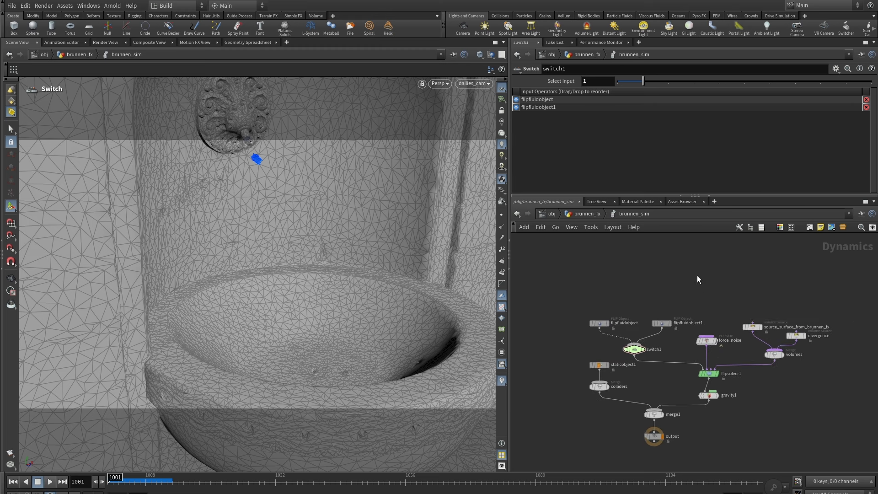
middle_drag(682, 278, 710, 260)
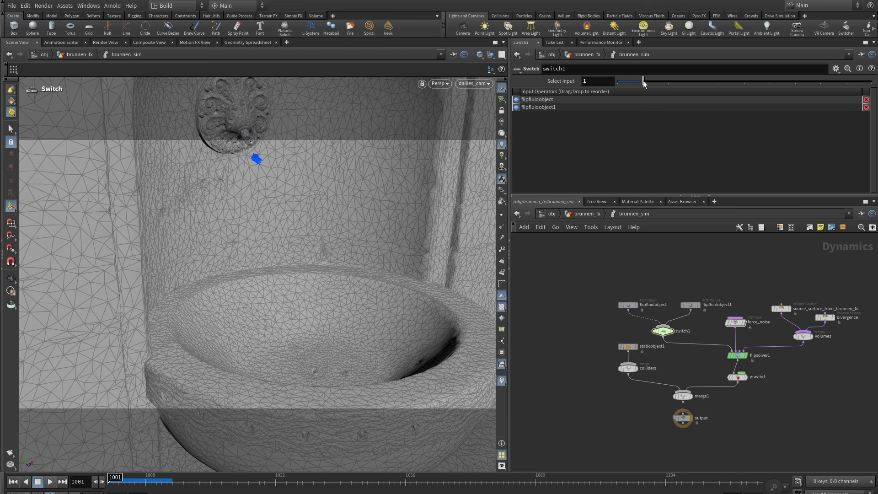
drag(644, 82, 613, 82)
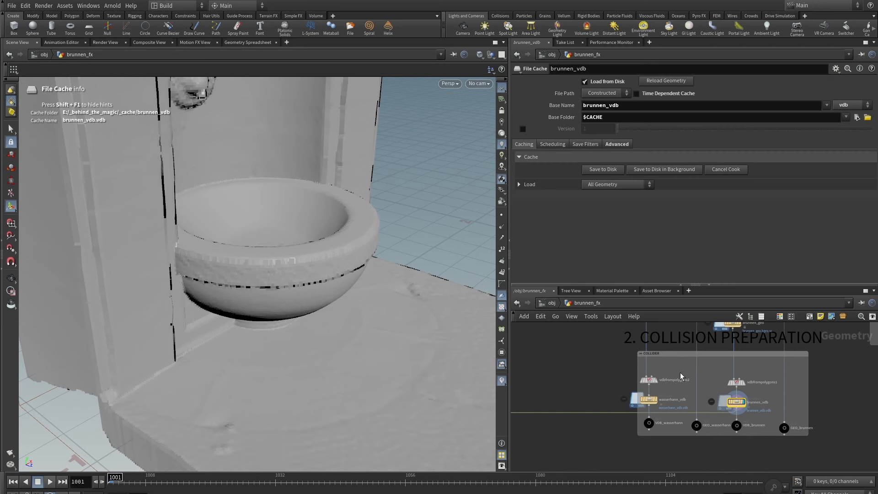
Step: Enlarge the network area and examine the INITIAL node group and its links to the COLLISION and NOISE groups in brunnen_fx
scroll(600, 359, down, 3)
middle_drag(578, 358, 671, 354)
drag(721, 287, 722, 178)
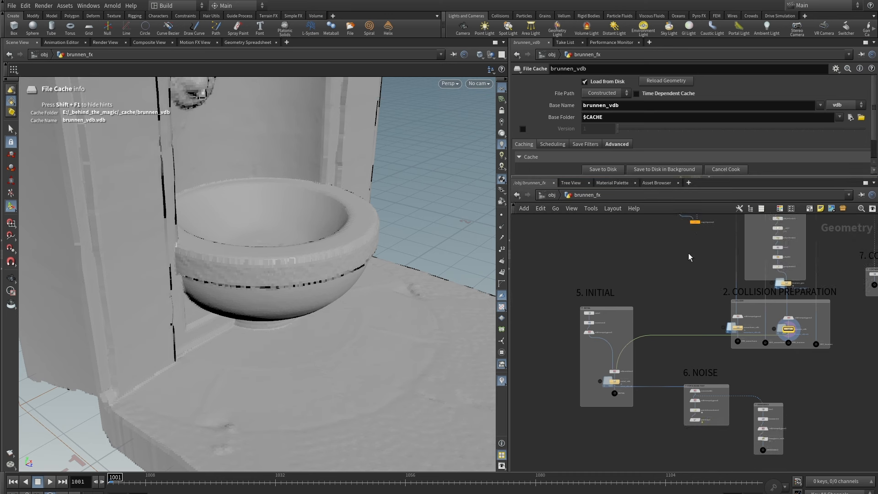
middle_drag(663, 303, 678, 281)
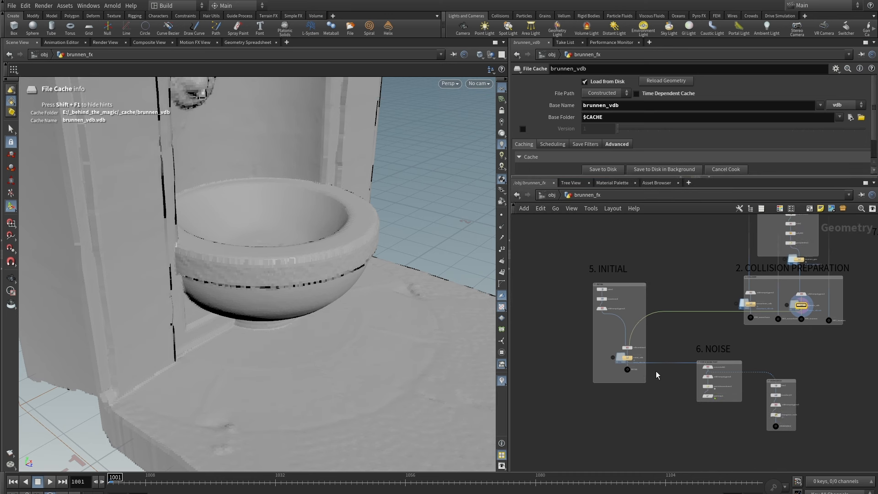
scroll(656, 372, up, 2)
middle_drag(657, 342, 694, 309)
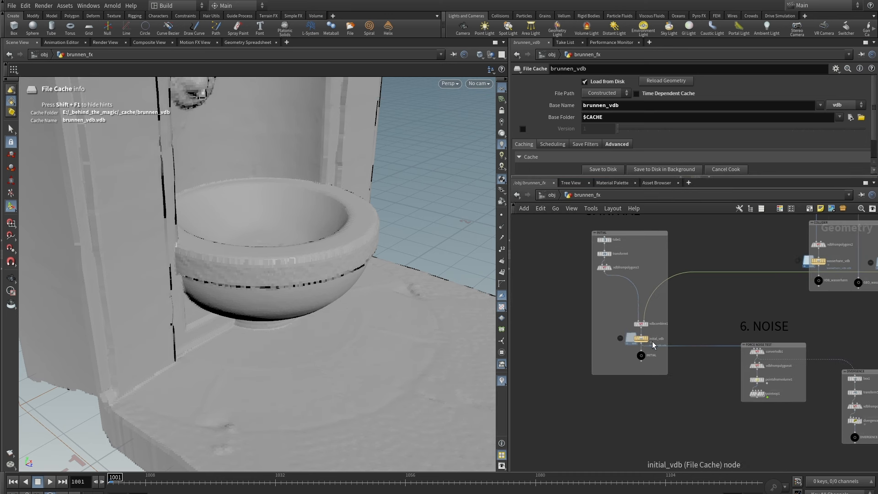
mouse_move(645, 358)
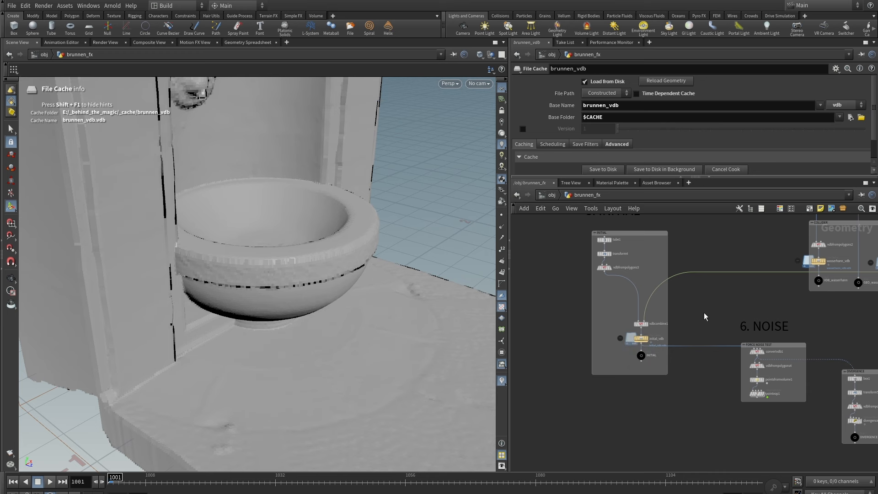
scroll(688, 321, up, 2)
middle_drag(688, 321, 672, 286)
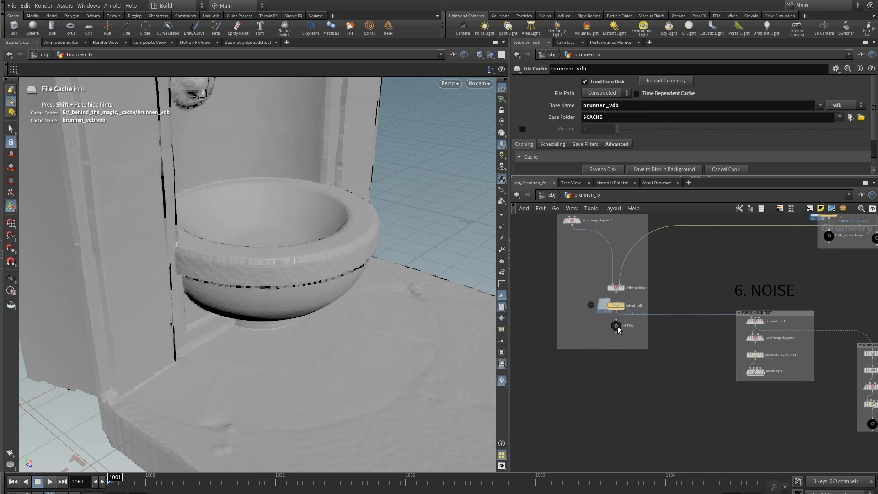
mouse_move(616, 329)
scroll(698, 296, down, 2)
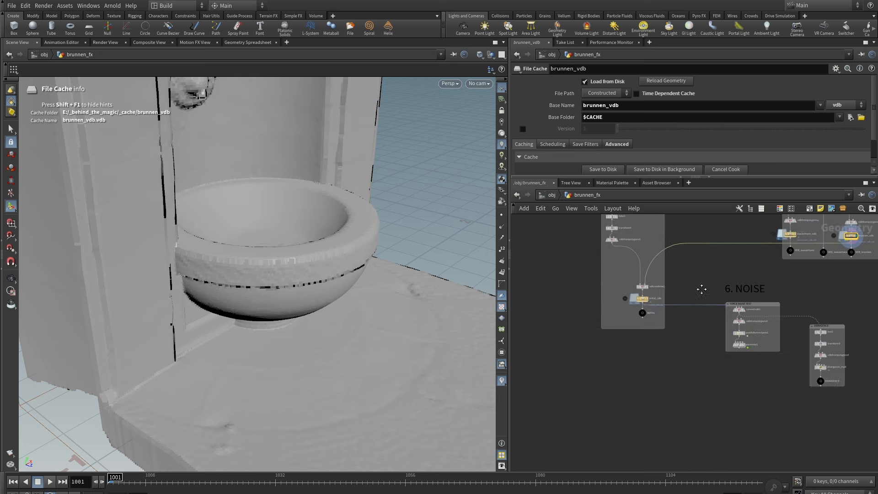
Step: Template tube1 in the INITIAL group and display first transform4, then vdbfrompolygons3
middle_drag(792, 277, 739, 392)
scroll(716, 393, up, 4)
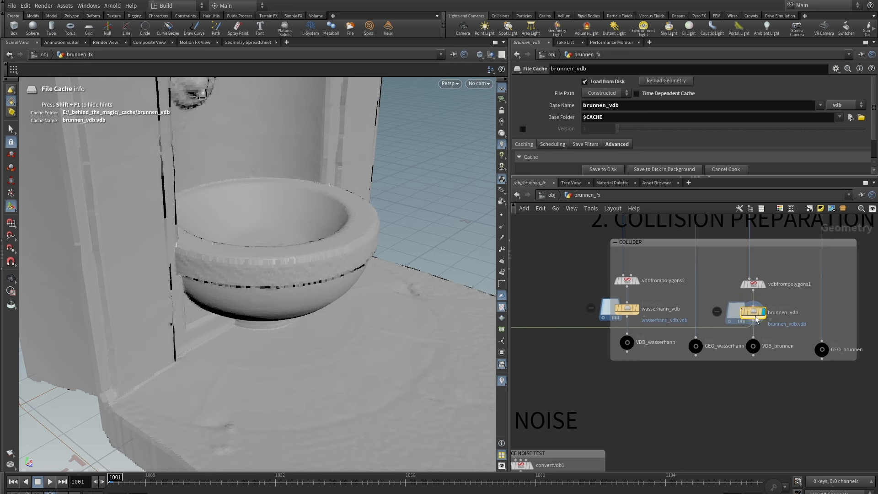
scroll(549, 281, down, 3)
click(548, 278)
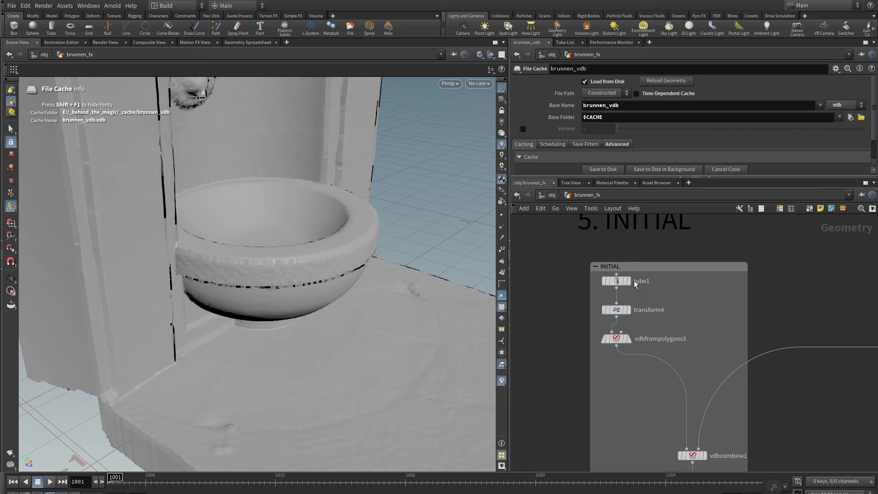
click(628, 282)
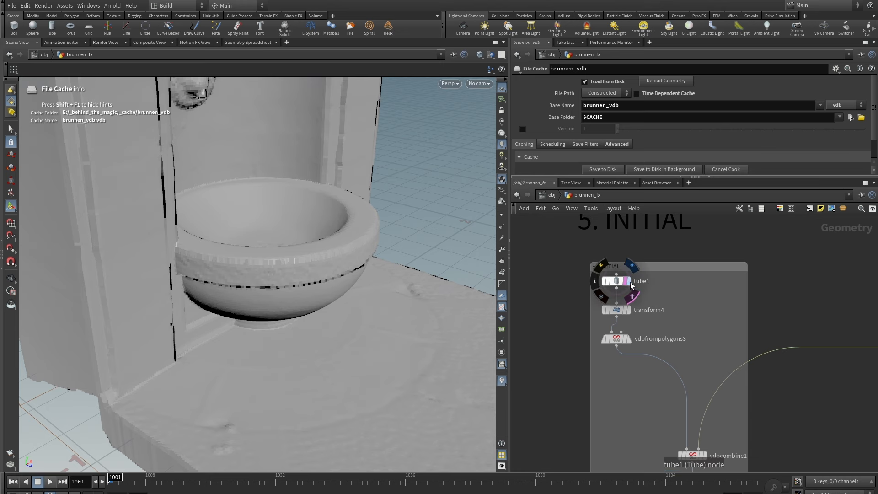
click(622, 310)
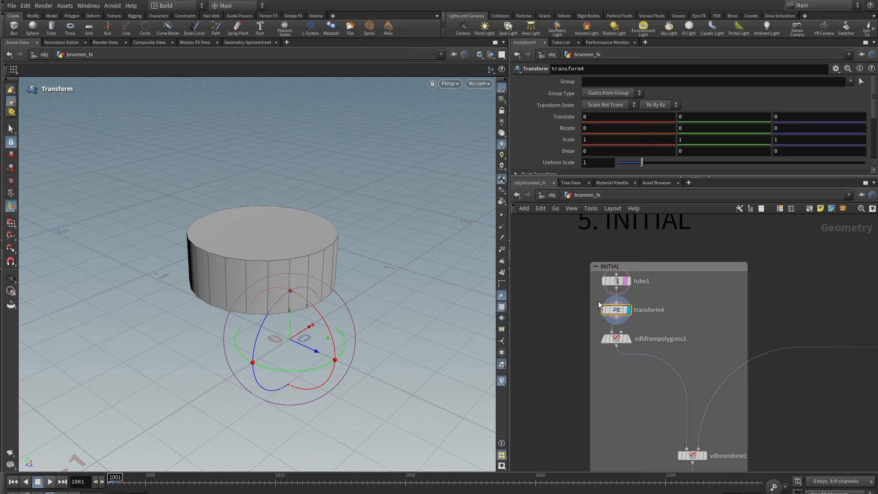
scroll(322, 281, down, 5)
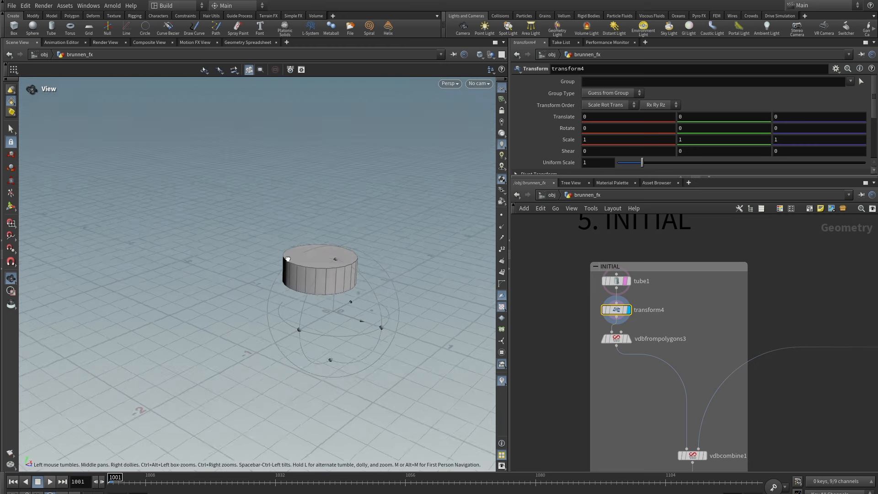
click(617, 339)
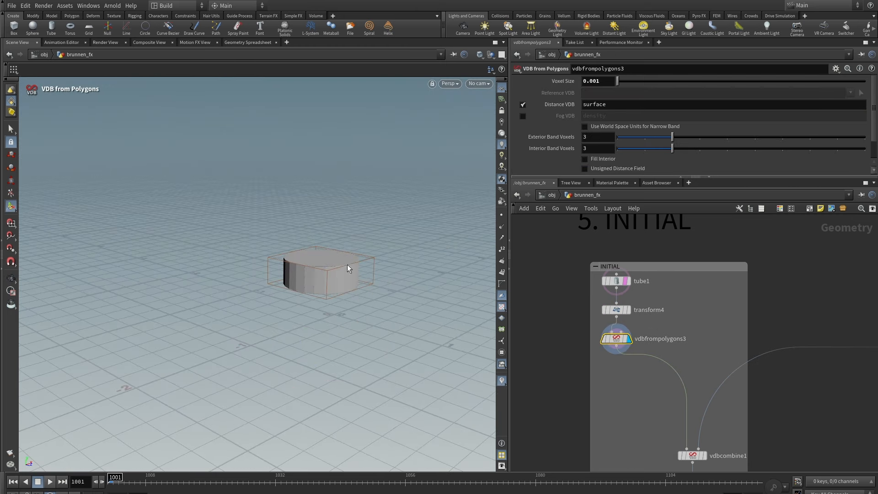
Step: Select vdbcombine1 and examine its operation settings and its inputs from vdbfrompolygons3 and the COLLIDER group
scroll(687, 334, down, 5)
middle_drag(714, 330, 611, 259)
scroll(631, 322, up, 4)
middle_drag(630, 322, 724, 334)
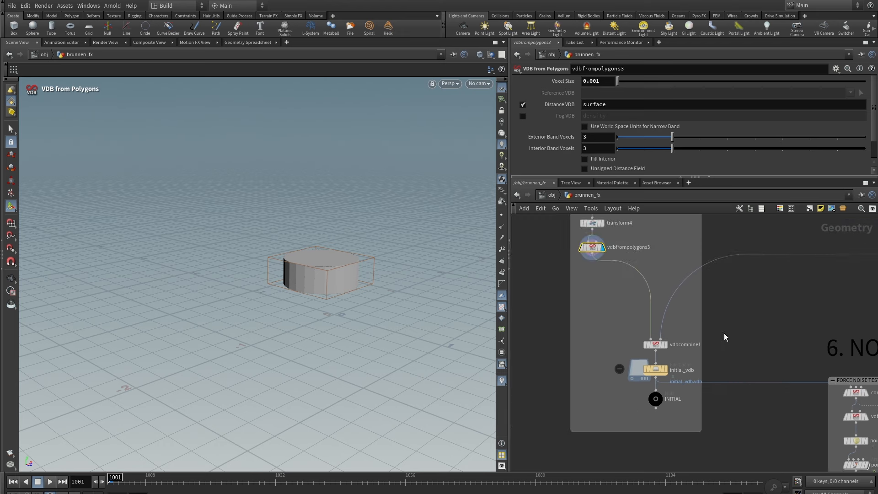
scroll(724, 333, up, 3)
click(638, 346)
scroll(805, 297, down, 4)
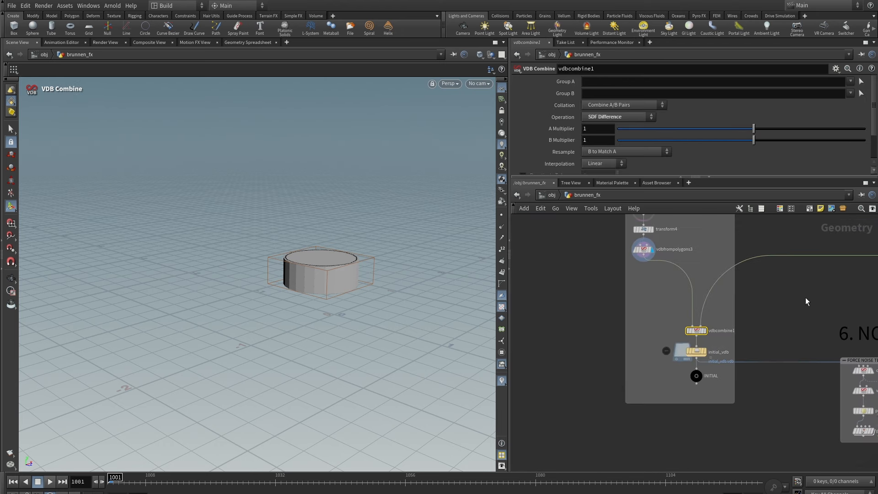
scroll(805, 297, down, 3)
middle_drag(692, 328, 729, 334)
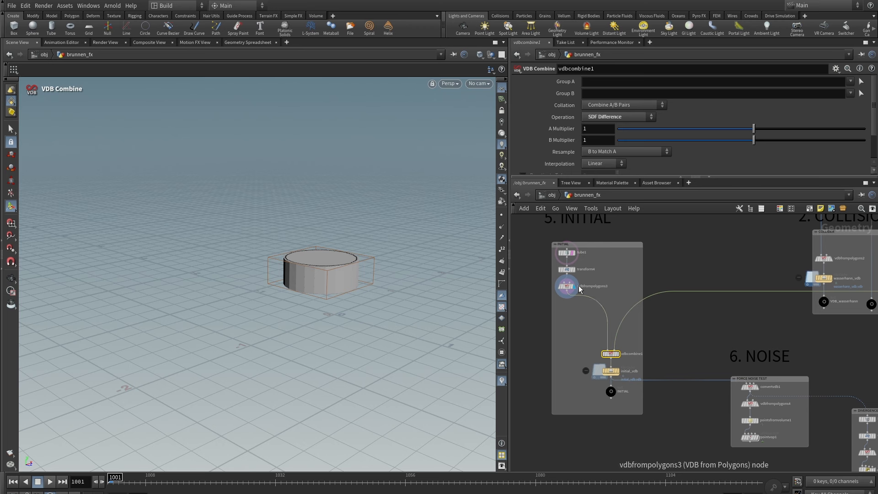
scroll(745, 327, down, 3)
middle_drag(811, 331, 742, 328)
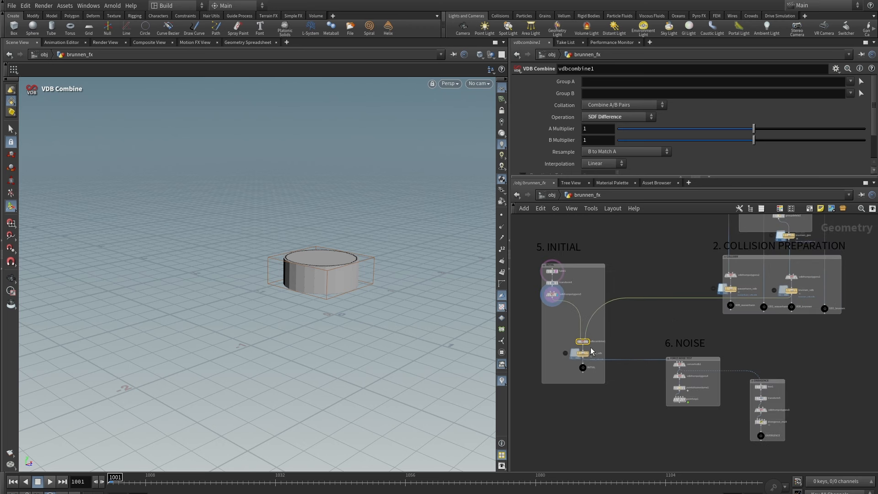
Step: Display the initial_vdb file cache and inspect its water volume against the tube template from closer up
mouse_move(584, 346)
scroll(631, 340, up, 8)
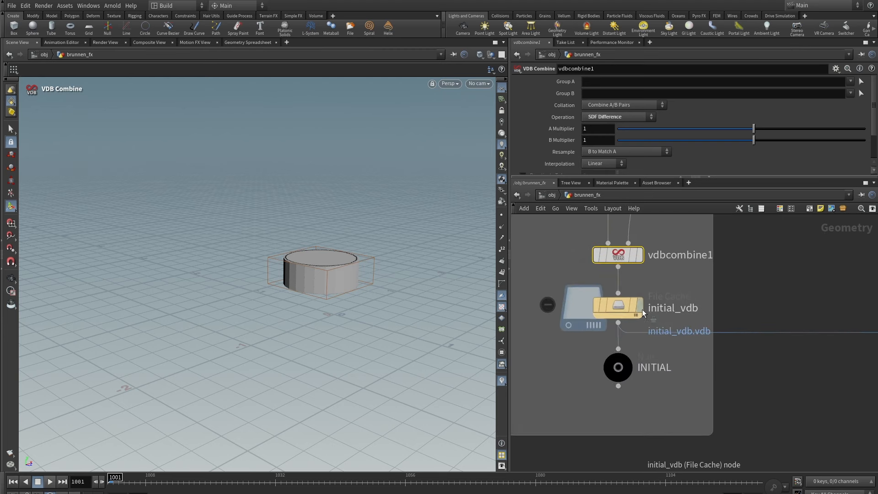
click(640, 310)
click(620, 309)
alt+right_drag(310, 235, 560, 286)
alt+middle_drag(404, 241, 218, 155)
alt+drag(218, 155, 312, 263)
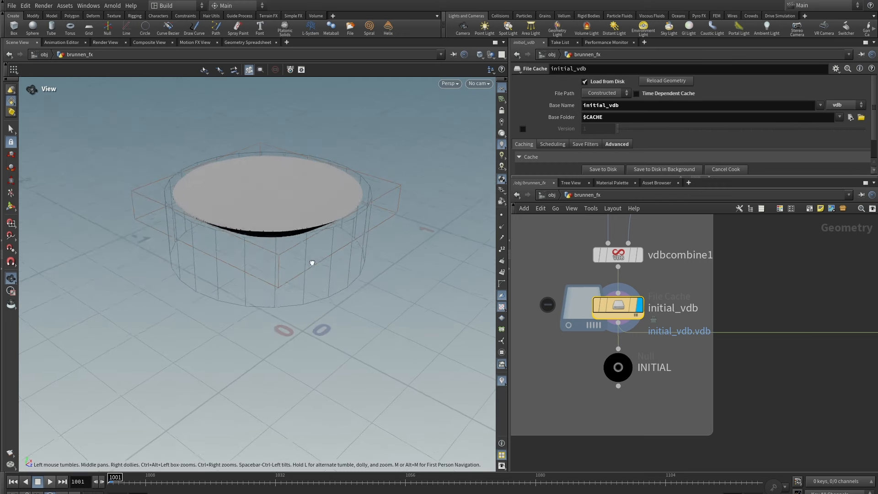
key(Return)
Step: Display and select the INITIAL null below initial_vdb
mouse_move(615, 370)
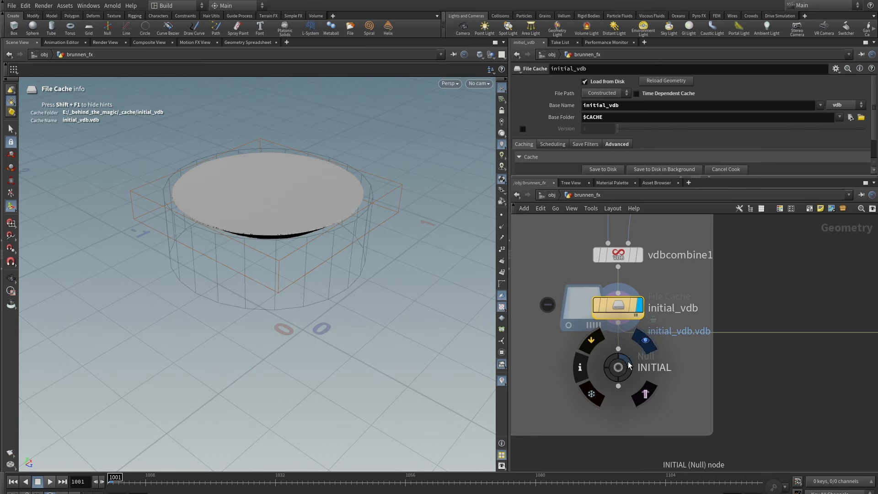
click(628, 365)
click(619, 371)
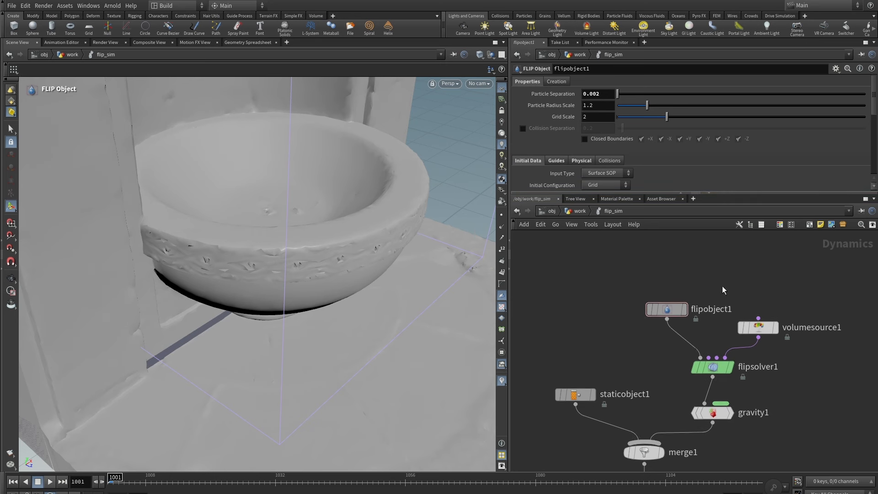
Step: Set flipobject1's SOP Path in flip_sim to /obj/brunnen_fx/INITIAL, enlarging the parameter area for it
mouse_move(723, 286)
middle_down()
mouse_move(731, 253)
mouse_move(712, 273)
middle_up()
scroll(690, 271, up, 2)
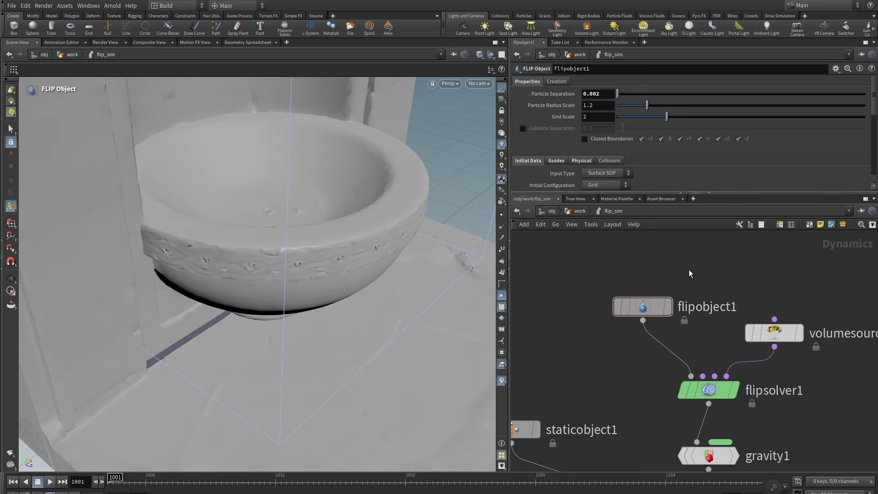
click(644, 308)
drag(711, 194, 712, 278)
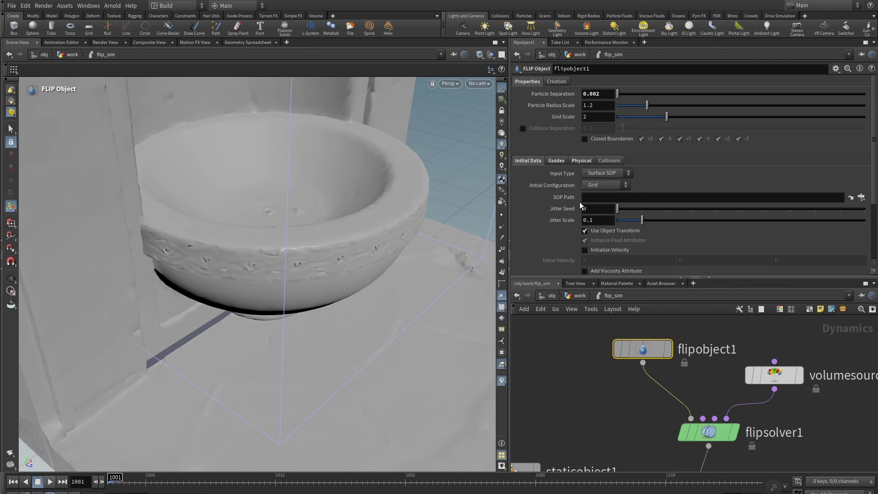
click(861, 197)
scroll(813, 169, down, 4)
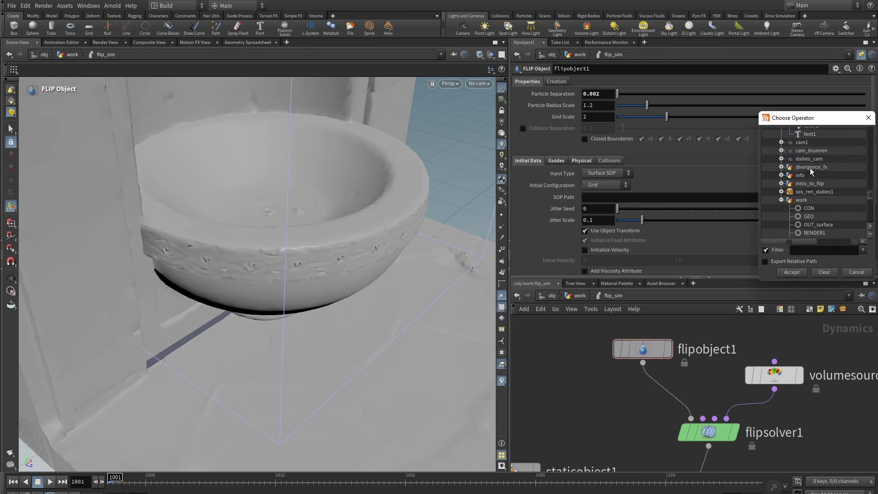
scroll(812, 169, down, 6)
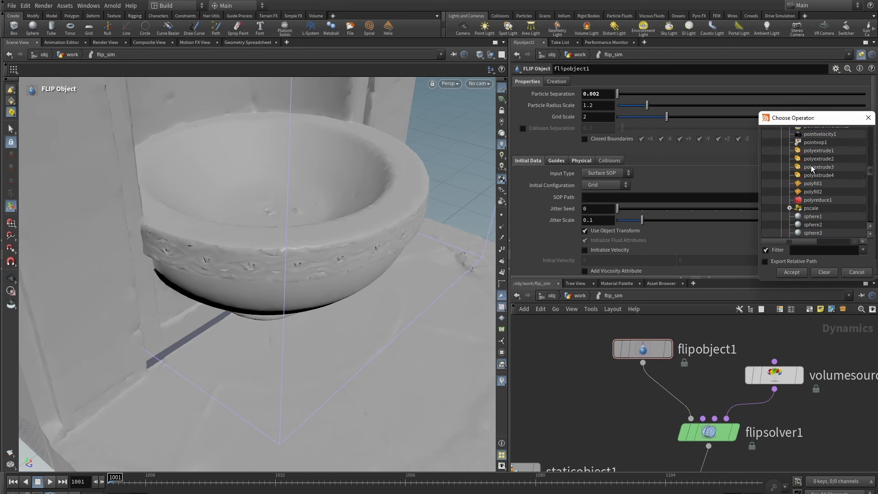
scroll(813, 169, down, 8)
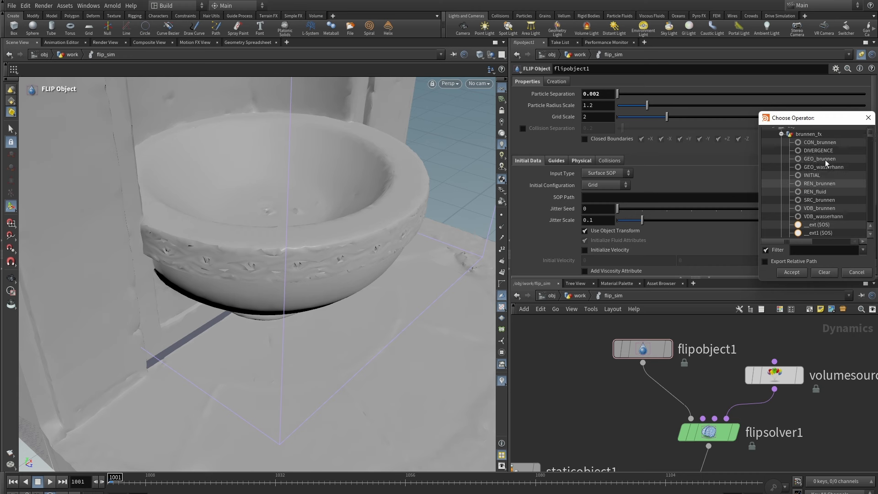
click(818, 175)
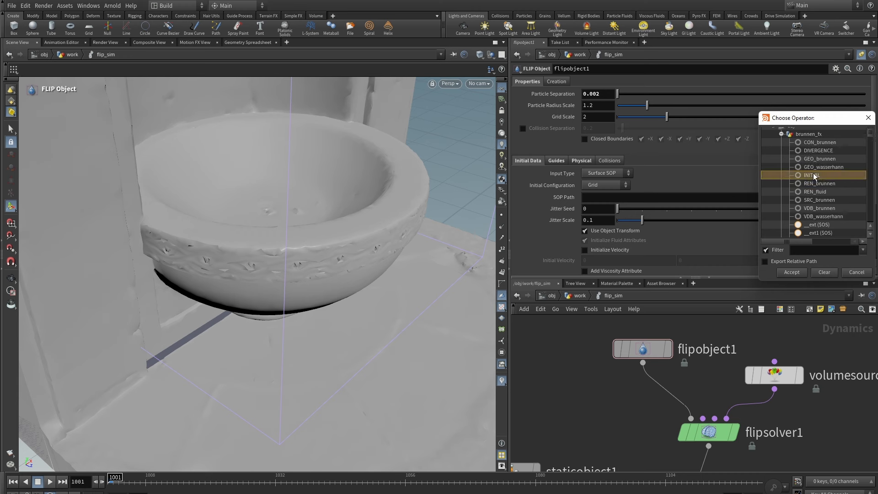
click(791, 272)
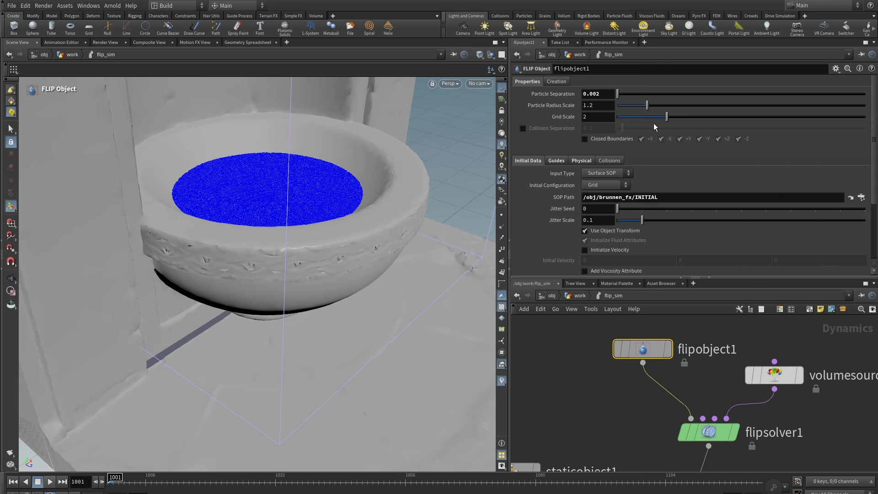
Step: Bring the whole fountain basin into view and play the flip_sim simulation from frame 1001
alt+drag(339, 169, 266, 160)
alt+right_drag(266, 160, 208, 176)
alt+drag(283, 188, 222, 196)
alt+right_drag(222, 195, 235, 249)
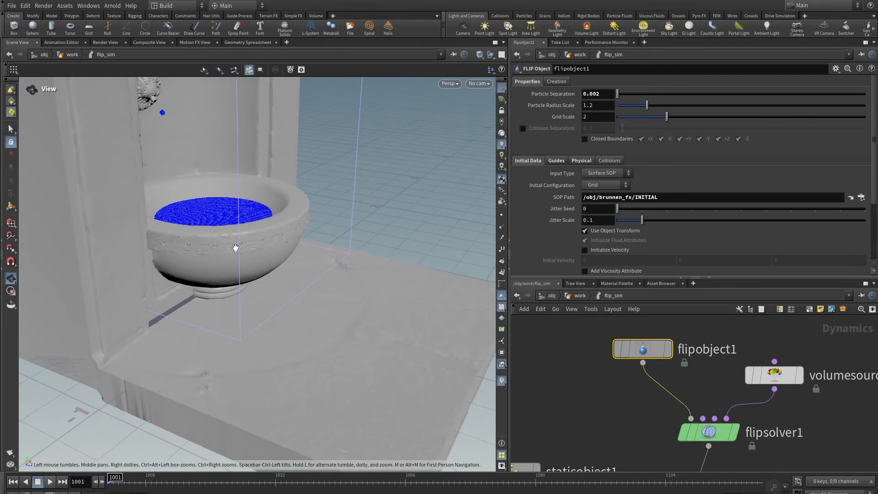
click(49, 481)
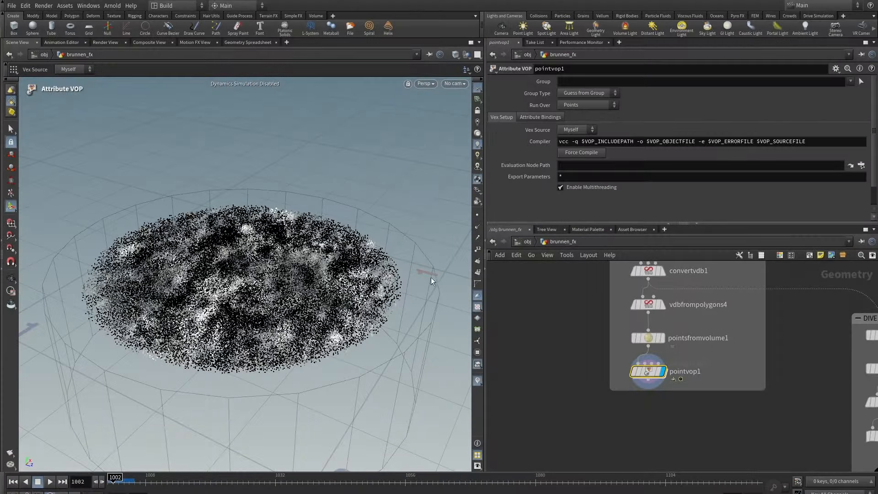
Step: Play the animated noise of pointvop1 and examine the FORCE NOISE TEST group's node chain
click(50, 482)
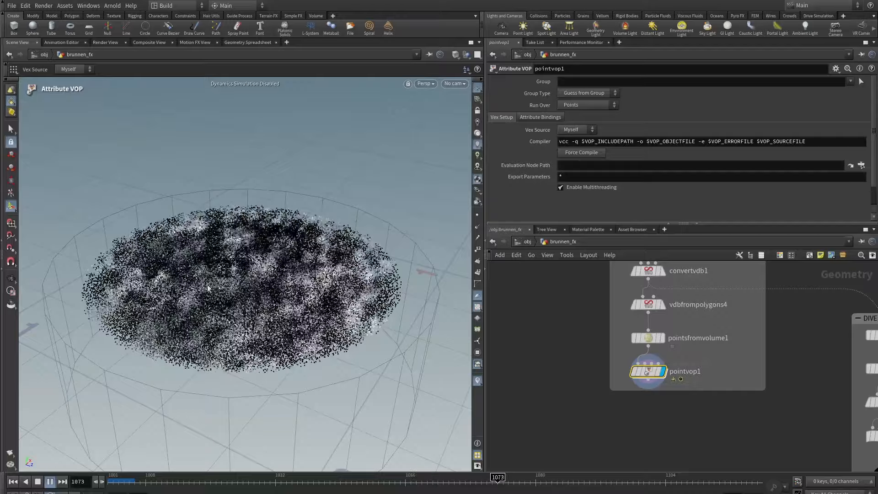
scroll(684, 382, down, 3)
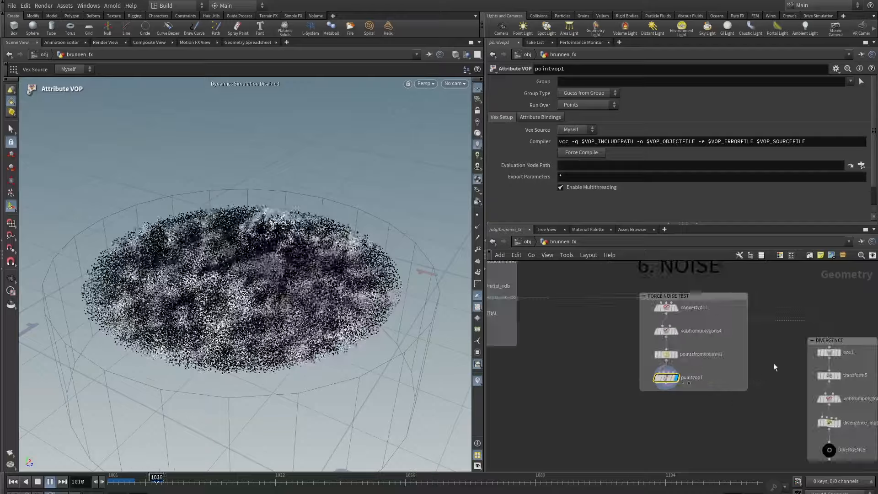
middle_drag(773, 364, 759, 375)
scroll(757, 375, up, 3)
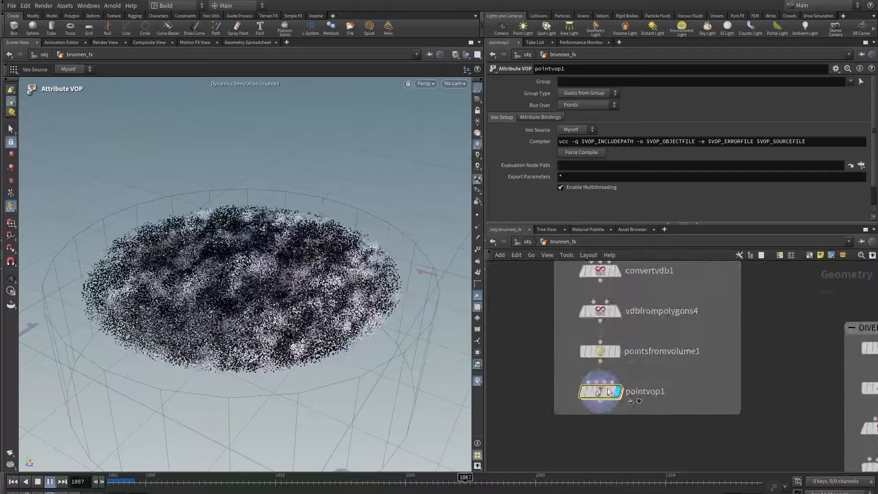
scroll(732, 360, down, 3)
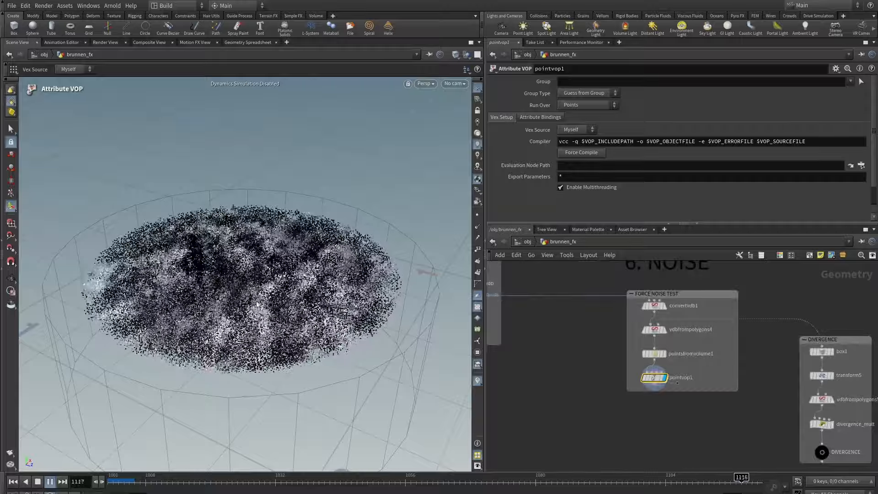
scroll(526, 356, down, 2)
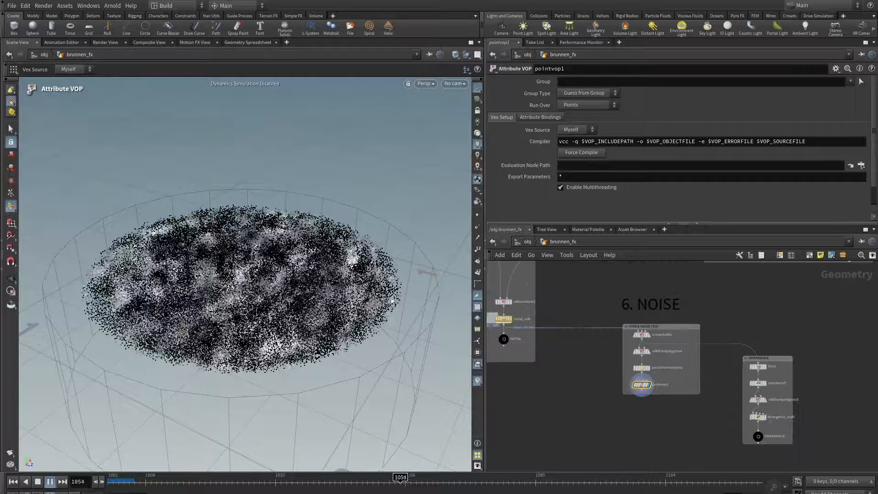
Step: Locate the brunnen_sim DOP network in brunnen_fx and open it
scroll(641, 333, down, 2)
middle_drag(706, 312, 579, 334)
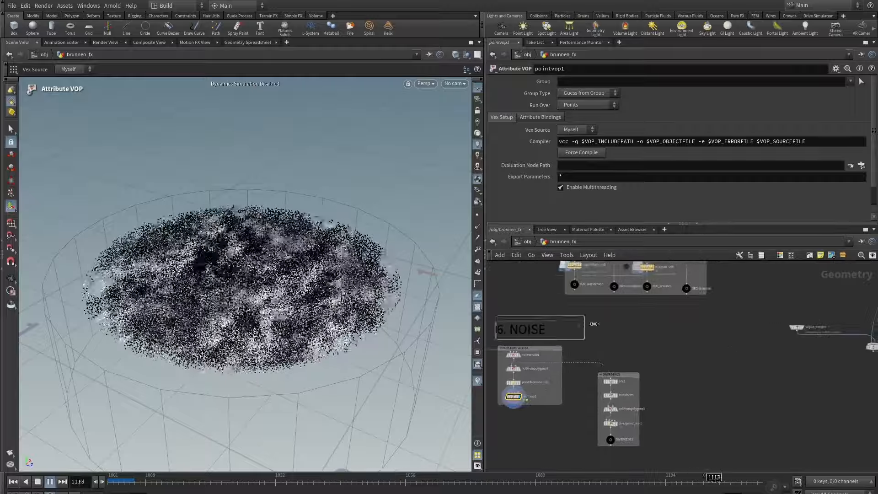
middle_drag(731, 332, 544, 426)
middle_drag(680, 341, 620, 429)
scroll(626, 390, up, 6)
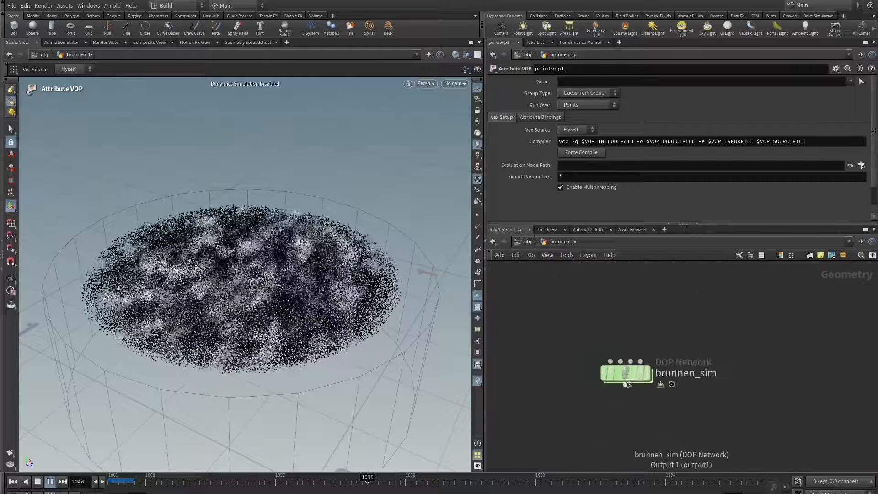
click(624, 374)
double_click(625, 375)
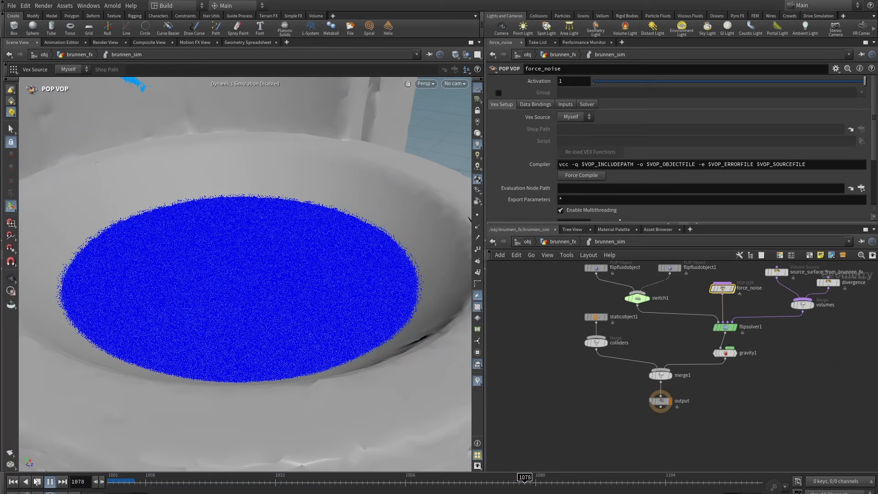
Step: Stop playback and examine force_noise's connection to the Particle Velocity input of flipsolver1
click(48, 481)
scroll(584, 347, down, 1)
middle_drag(657, 331, 625, 391)
scroll(652, 380, up, 4)
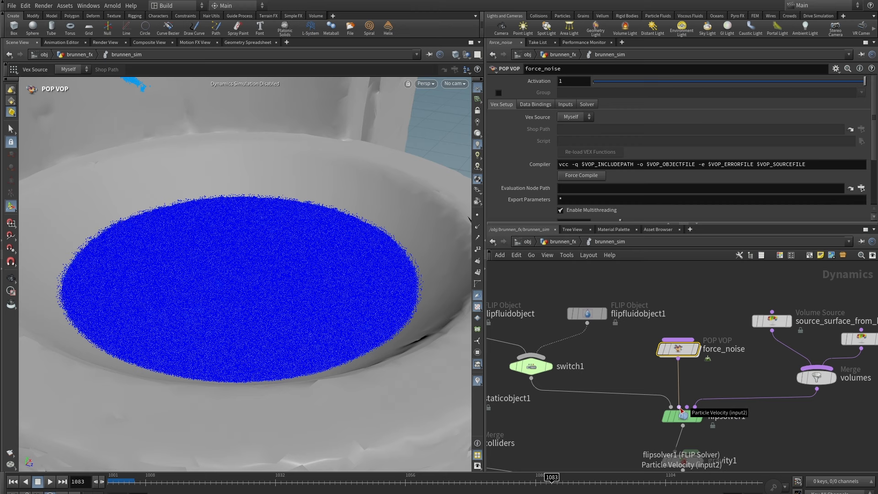
scroll(682, 413, down, 5)
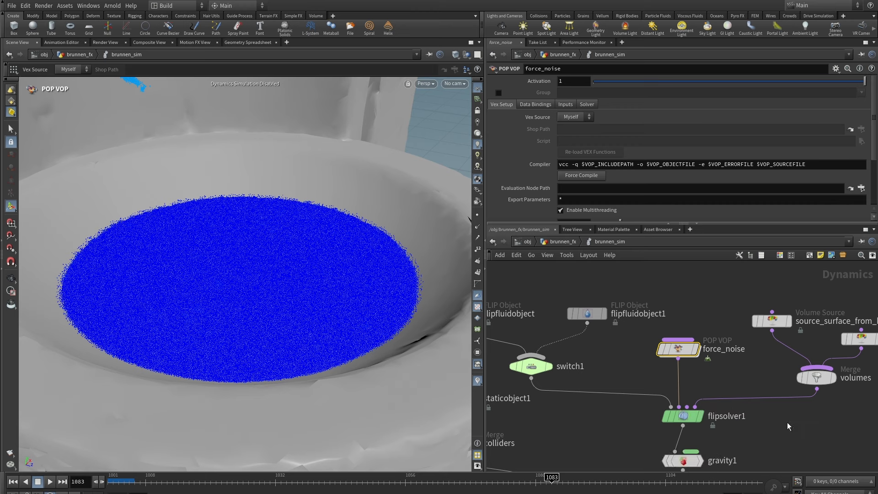
Step: Return to the brunnen_fx network and go back to the FORCE NOISE TEST group
key(u)
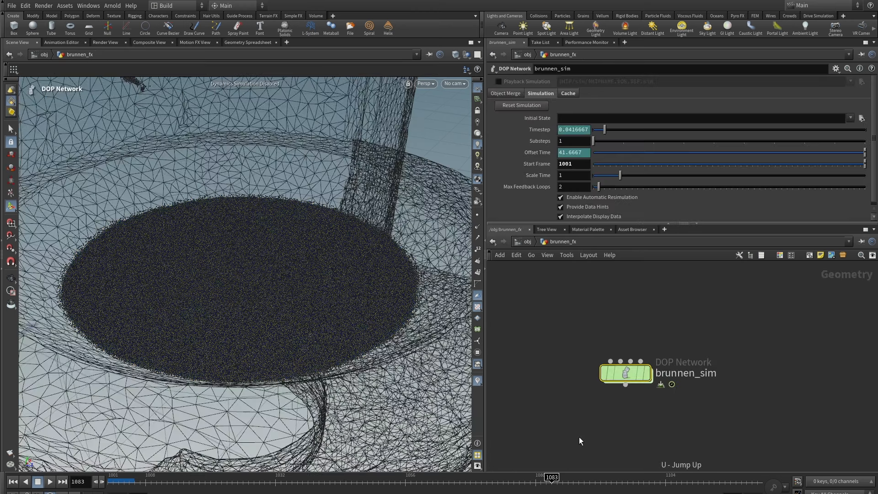
middle_drag(666, 360, 695, 372)
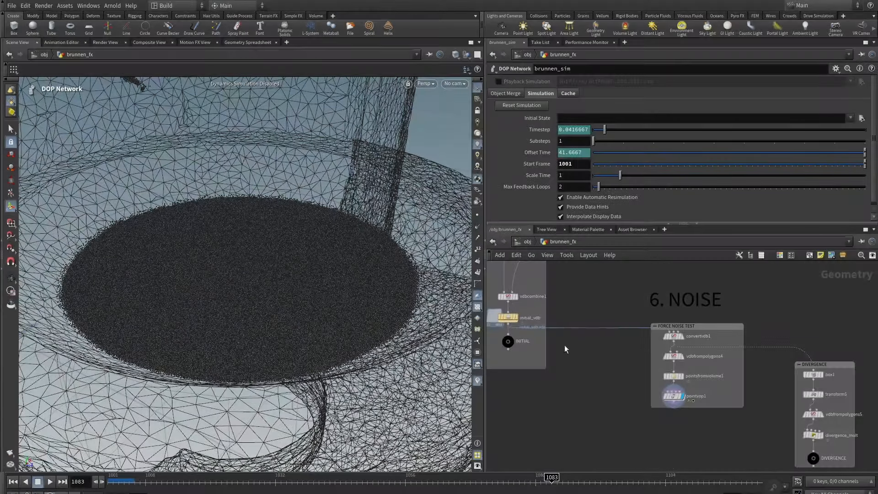
Step: Display initial_vdb, and display and select convertvdb1 in the FORCE NOISE TEST group to inspect its polygon conversion settings
mouse_move(513, 322)
key(r)
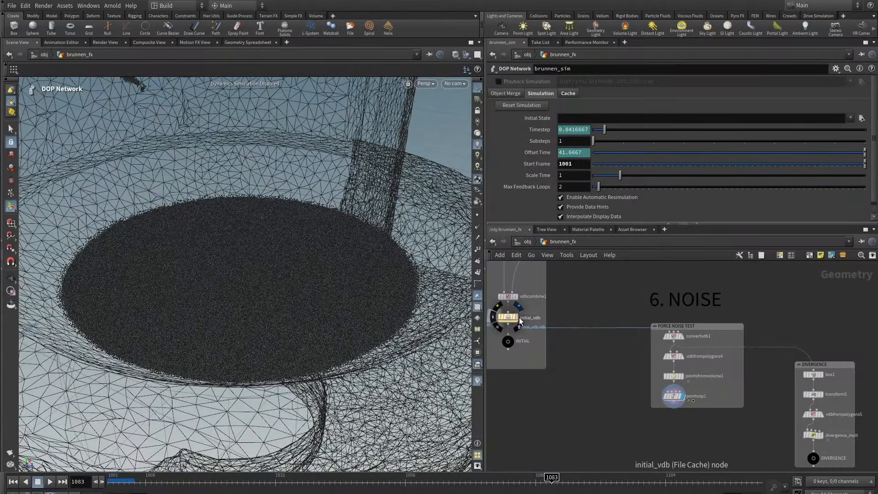
click(508, 318)
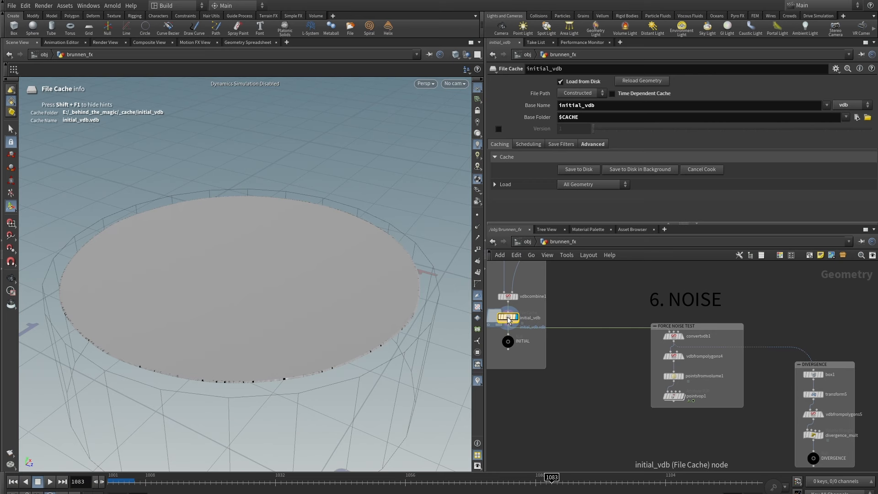
mouse_move(672, 341)
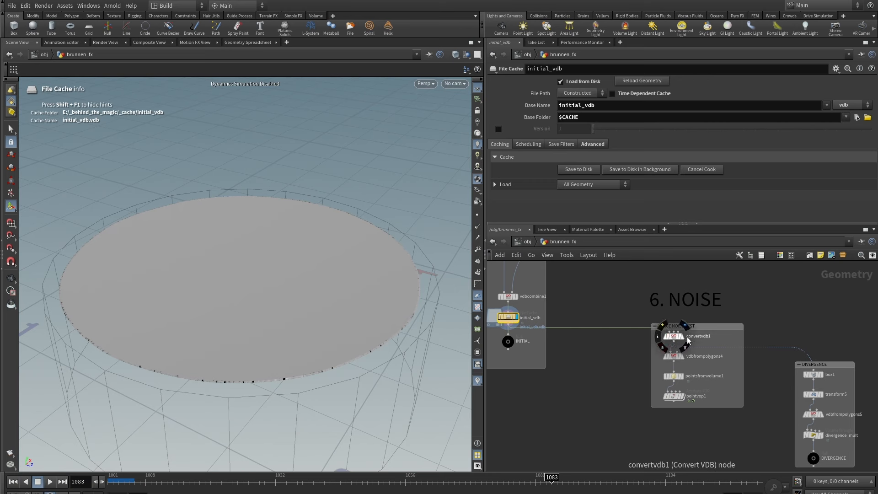
click(685, 341)
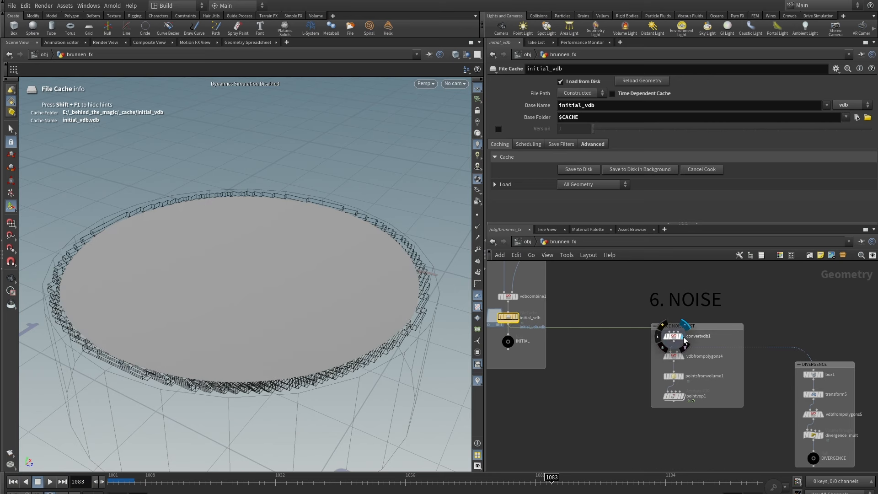
click(675, 337)
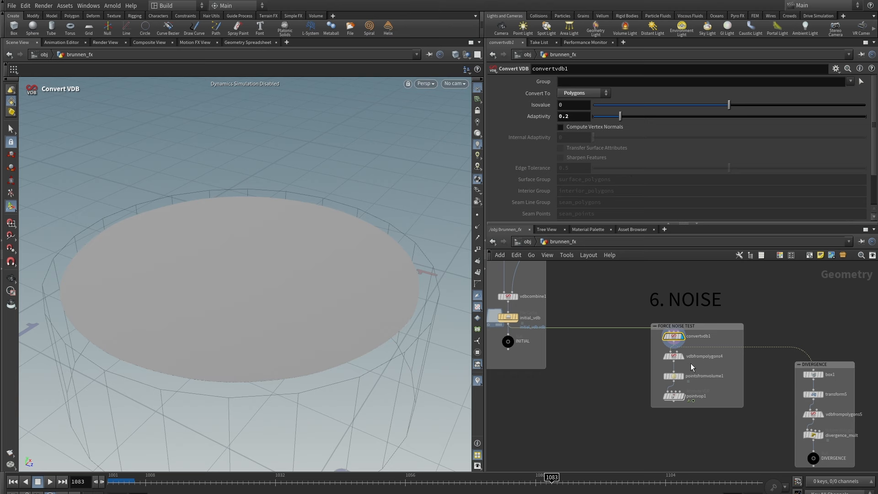
Step: Display vdbfrompolygons4 and examine its fog density volume inside the fountain basin together with its settings
click(674, 356)
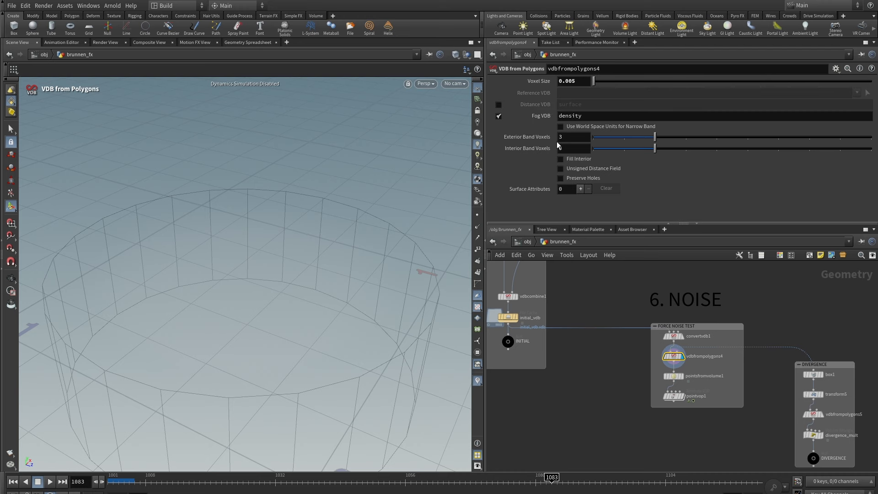
key(space+h)
drag(317, 257, 253, 227)
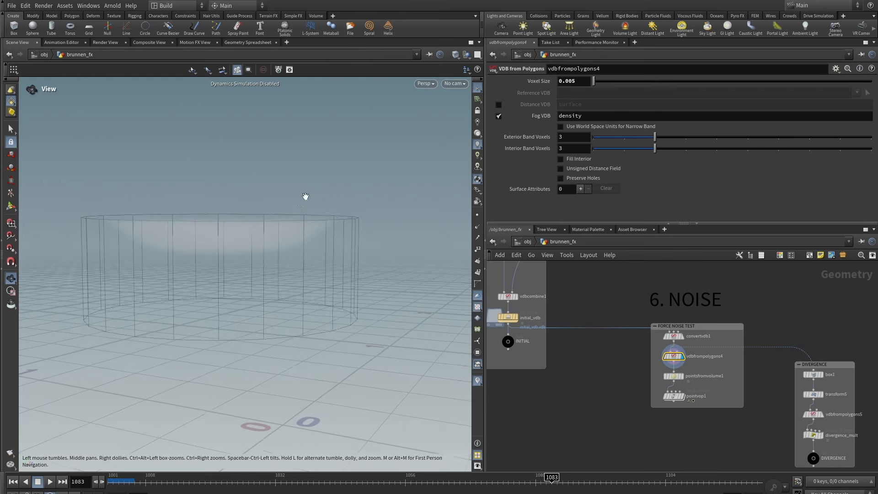
scroll(732, 393, up, 3)
scroll(728, 390, up, 1)
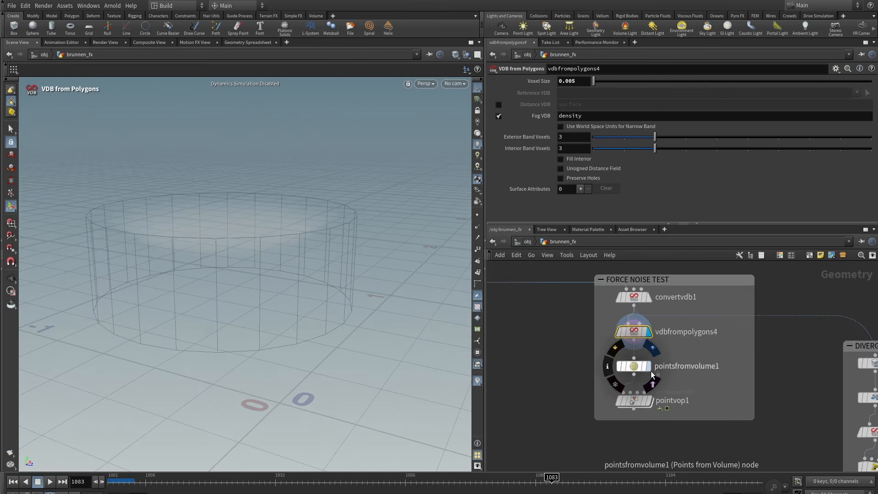
Step: Display pointsfromvolume1 and examine the points filling the volume and its point separation settings
click(650, 367)
click(637, 366)
drag(326, 224, 275, 209)
key(Return)
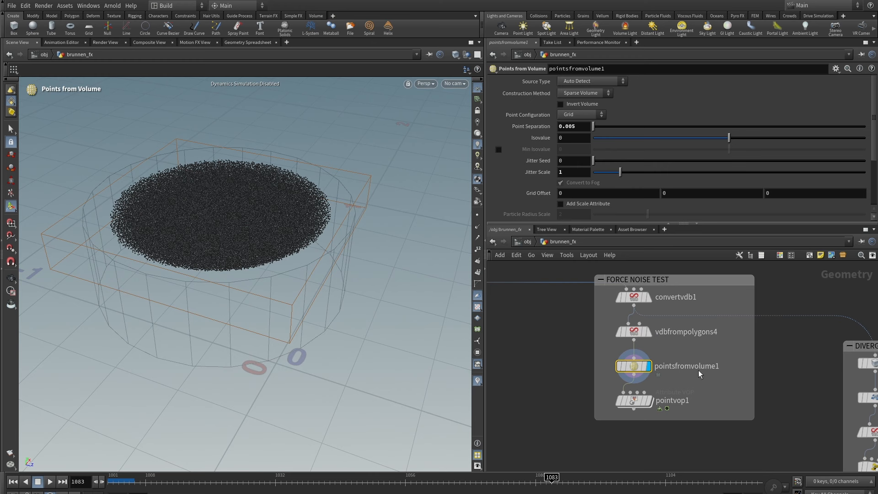
scroll(699, 374, up, 5)
mouse_move(614, 304)
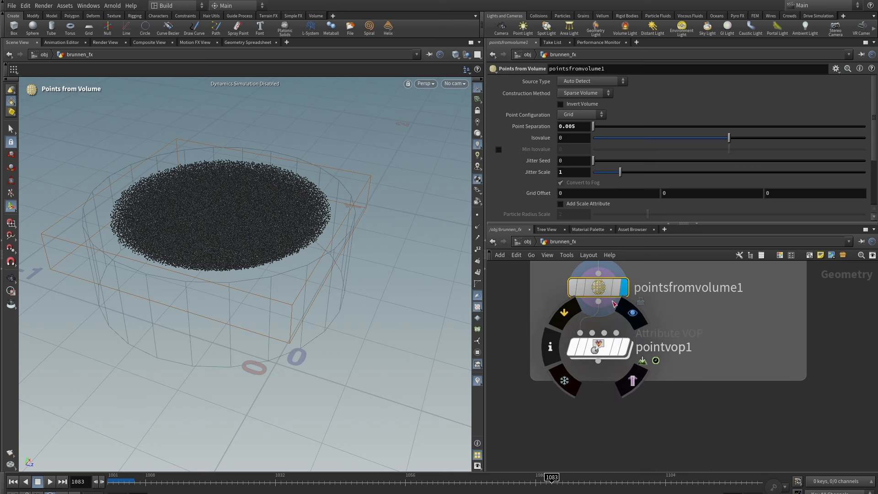
Step: Open the pointvop1 network and compare the frequency settings of the hifreq and lowreq curl noise nodes
double_click(597, 346)
middle_drag(589, 346, 714, 363)
scroll(704, 384, down, 2)
scroll(705, 384, up, 1)
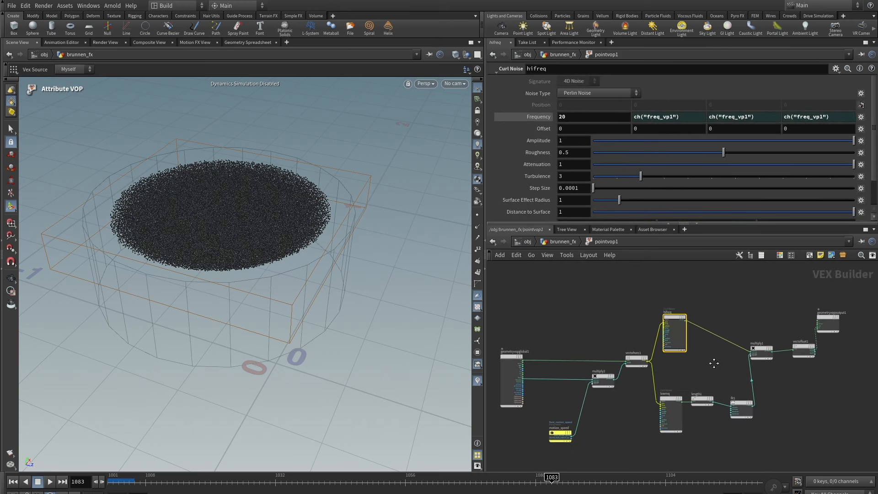
scroll(714, 363, up, 1)
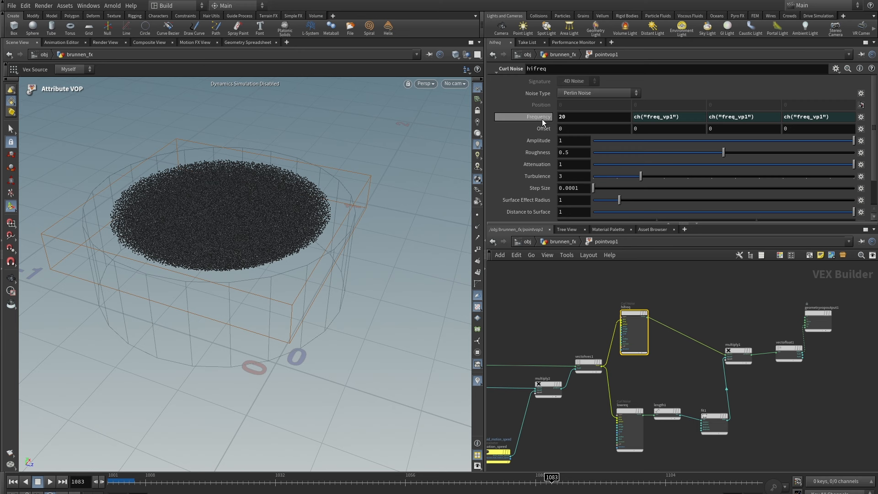
click(631, 412)
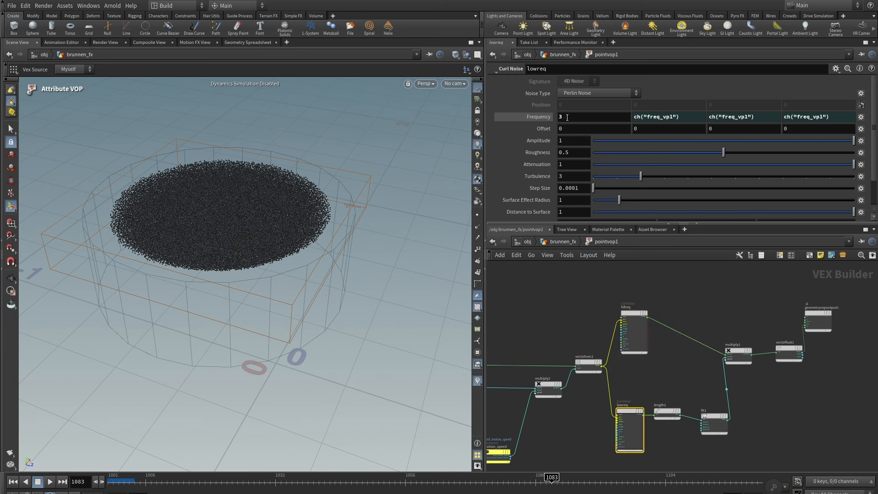
Step: Trace the position and time inputs feeding both curl noises and inspect hifreq
middle_drag(675, 391, 796, 368)
scroll(705, 372, up, 2)
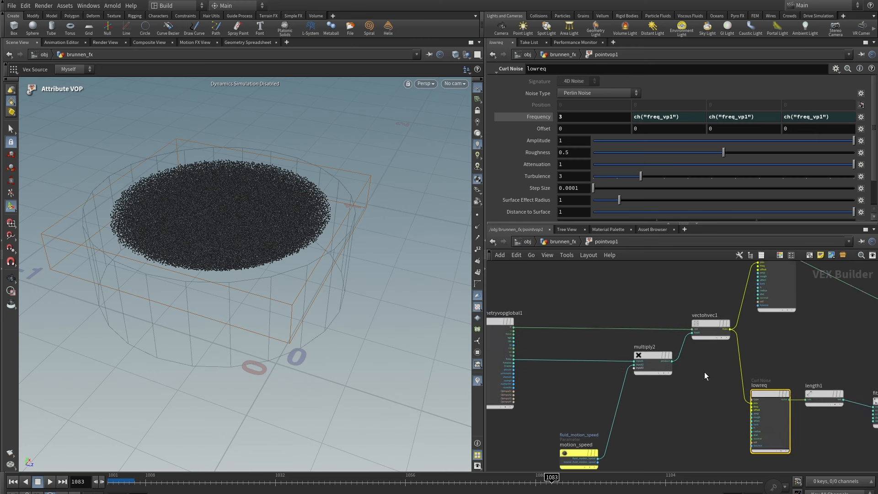
middle_drag(713, 361, 686, 383)
click(744, 309)
scroll(687, 403, down, 2)
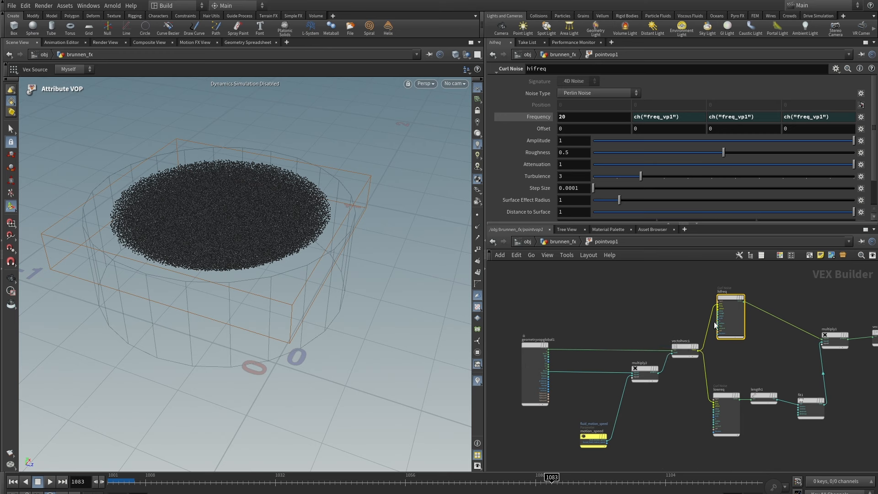
Step: Inspect vectohvec1, multiply2 and the motion_speed parameter that scale time for the 4D noise input
scroll(718, 374, up, 1)
middle_drag(669, 397, 714, 379)
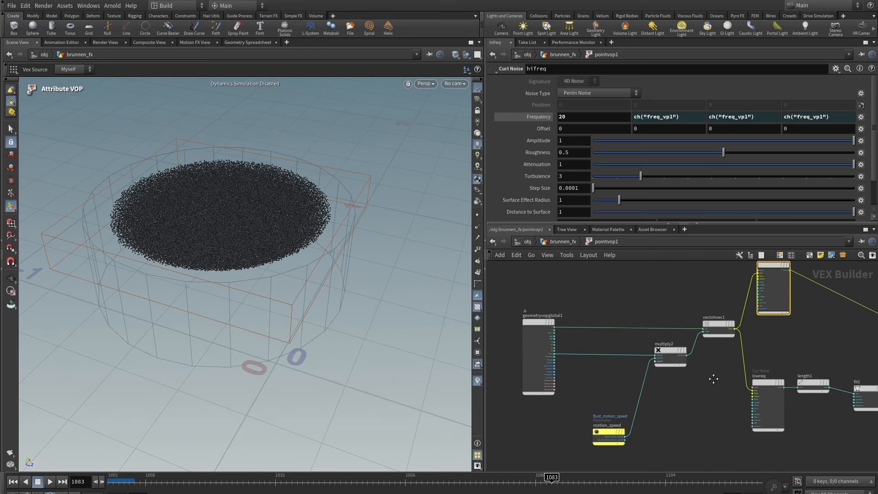
click(716, 323)
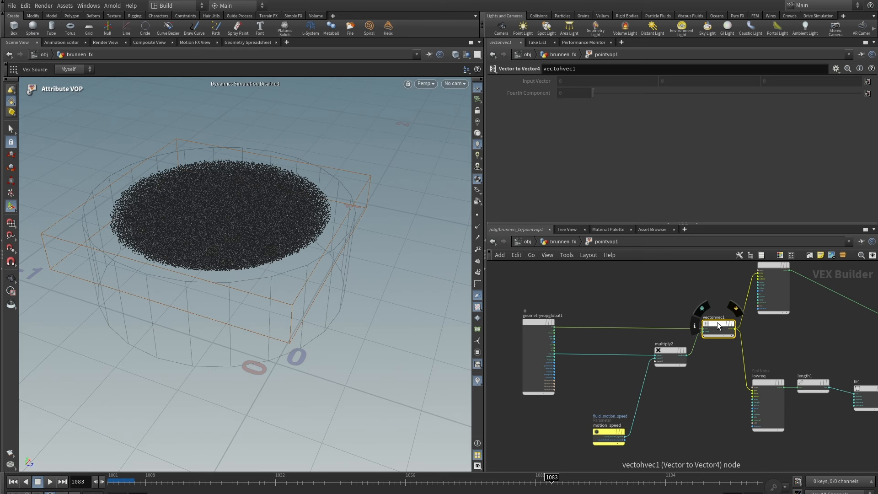
scroll(682, 389, up, 1)
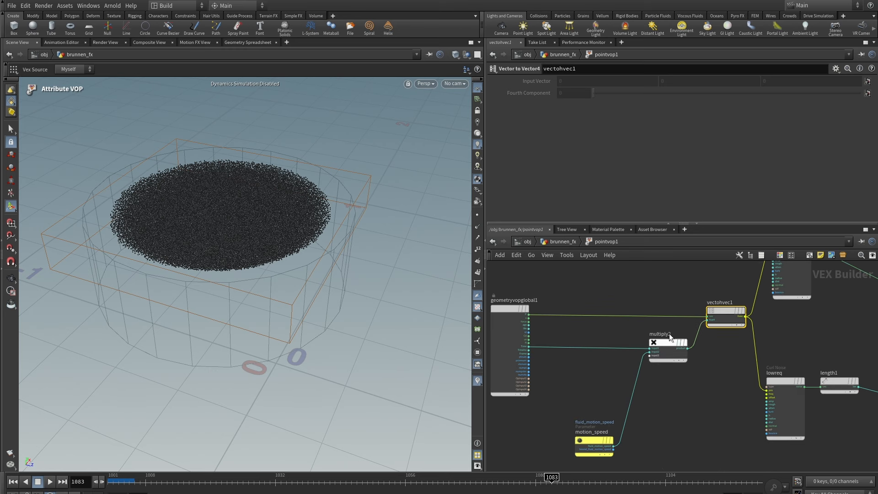
mouse_move(660, 339)
click(594, 440)
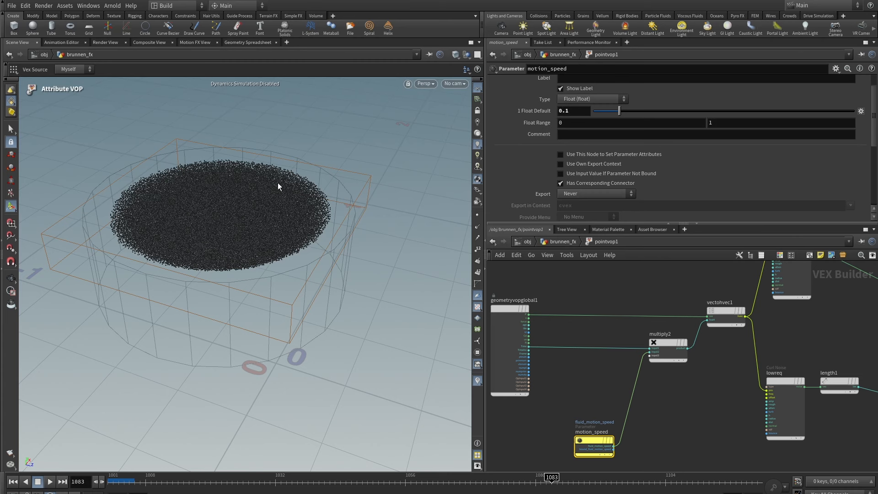
scroll(669, 401, down, 2)
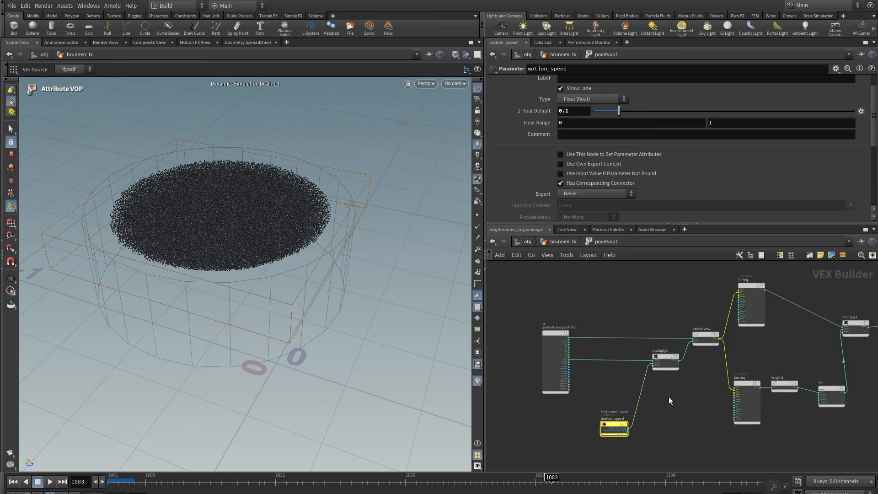
Step: Follow the noise chain from hifreq and lowreq through length1, fit1 and multiply1 to vectofloat1
middle_drag(777, 350, 706, 360)
scroll(702, 357, up, 2)
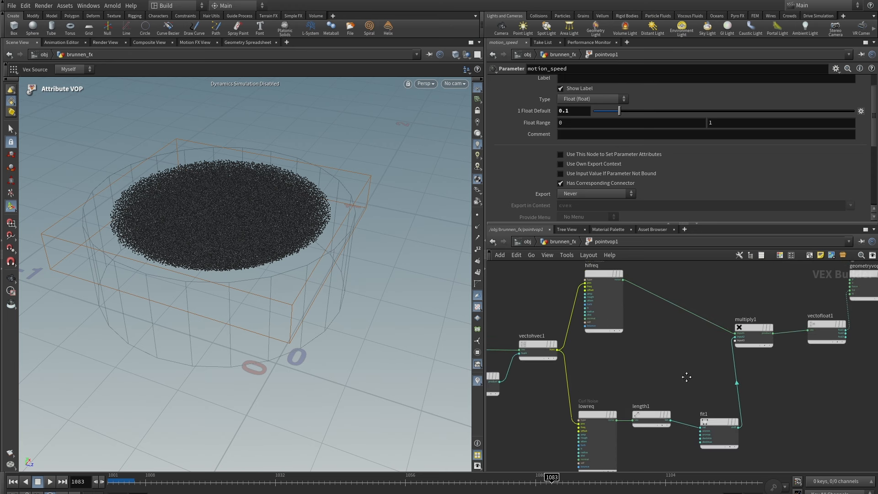
click(603, 276)
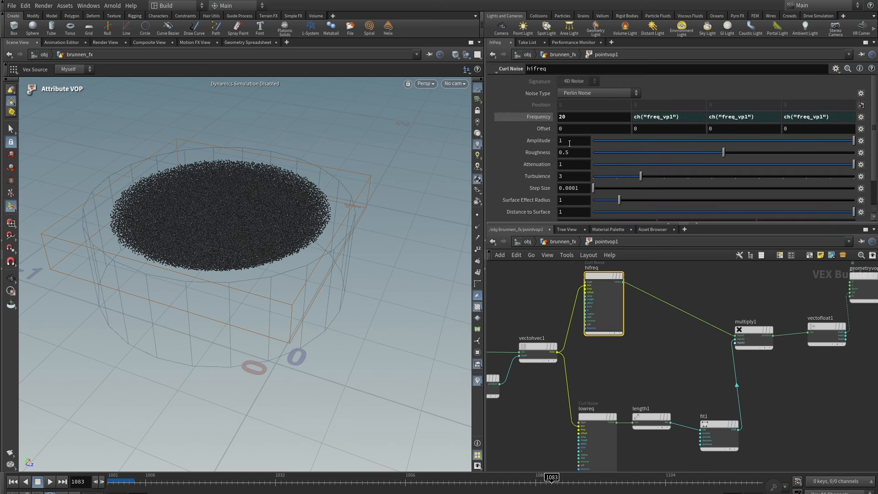
middle_drag(643, 366, 647, 311)
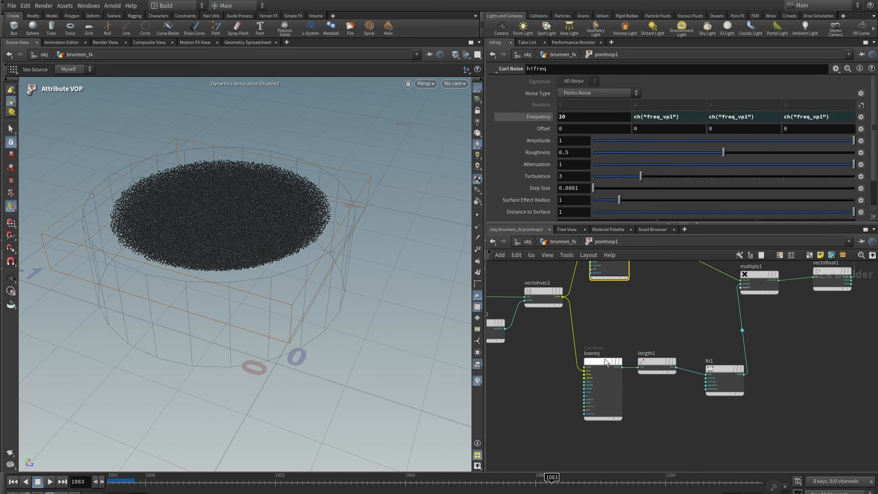
click(658, 363)
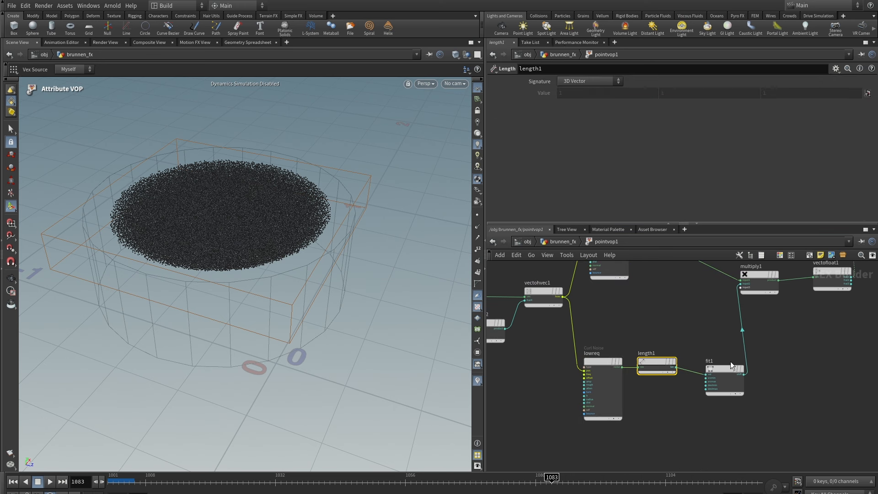
middle_drag(708, 318, 611, 391)
middle_drag(696, 366, 724, 411)
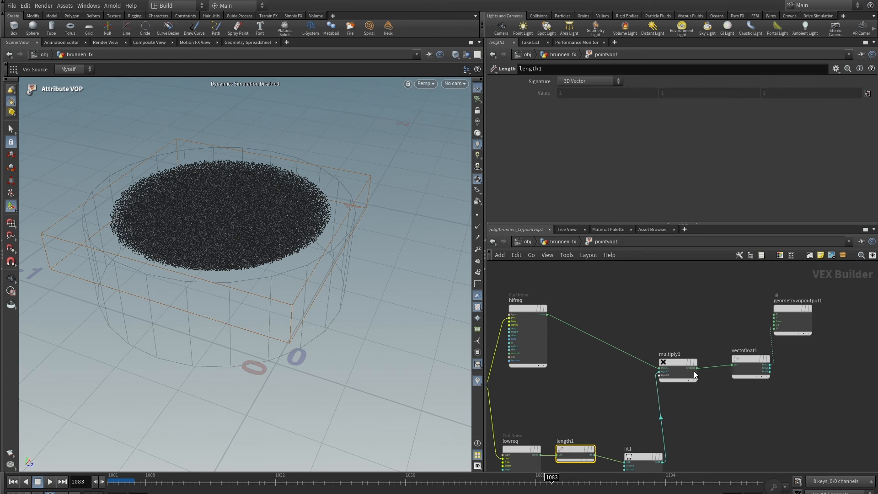
click(751, 358)
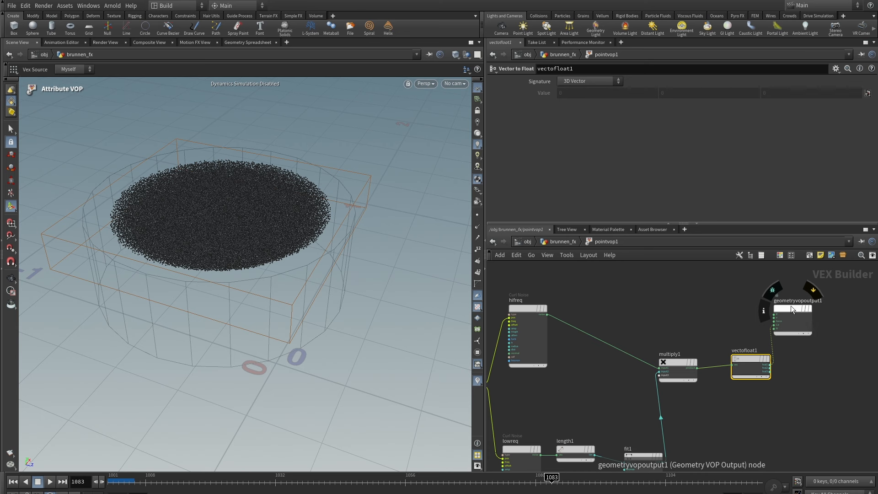
Step: Move geometryvopoutput1 away from vectofloat1 and connect multiply1's product directly to its Cd input
drag(791, 306, 842, 316)
middle_drag(750, 331, 702, 308)
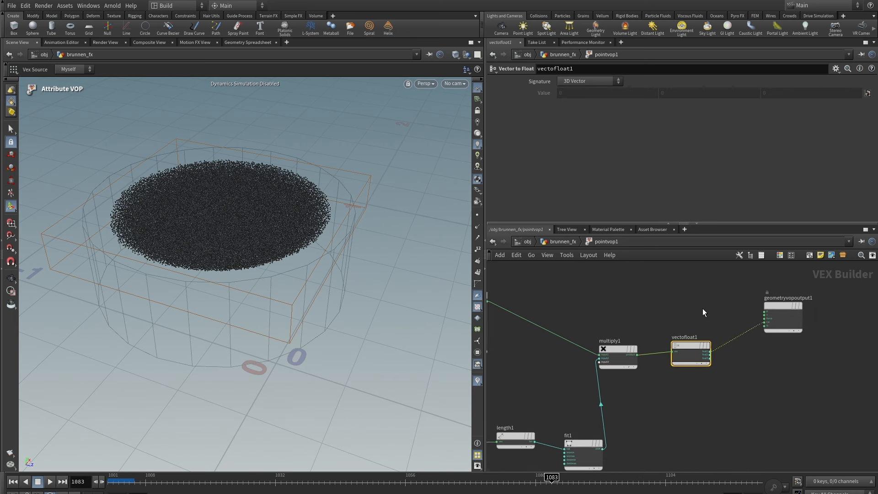
scroll(703, 309, up, 2)
drag(625, 365, 777, 326)
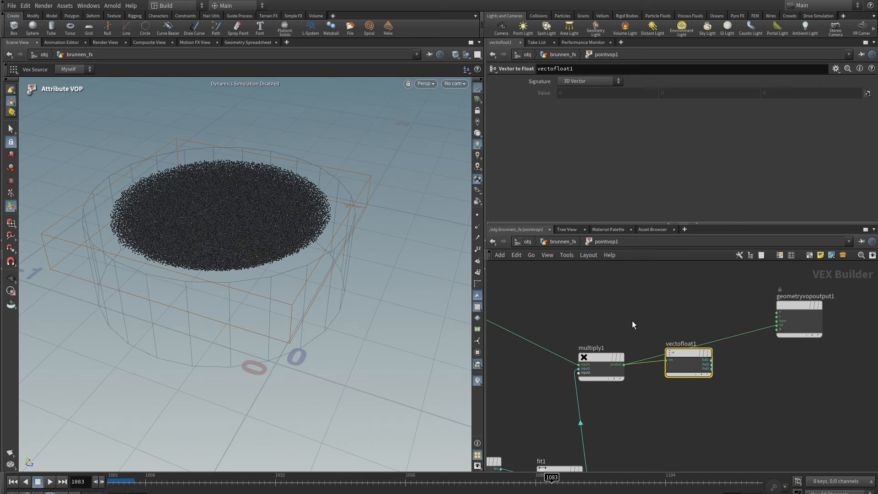
Step: Return to brunnen_fx, preview the coloured vector noise by playing the animation, and rewind to the first frame
key(u)
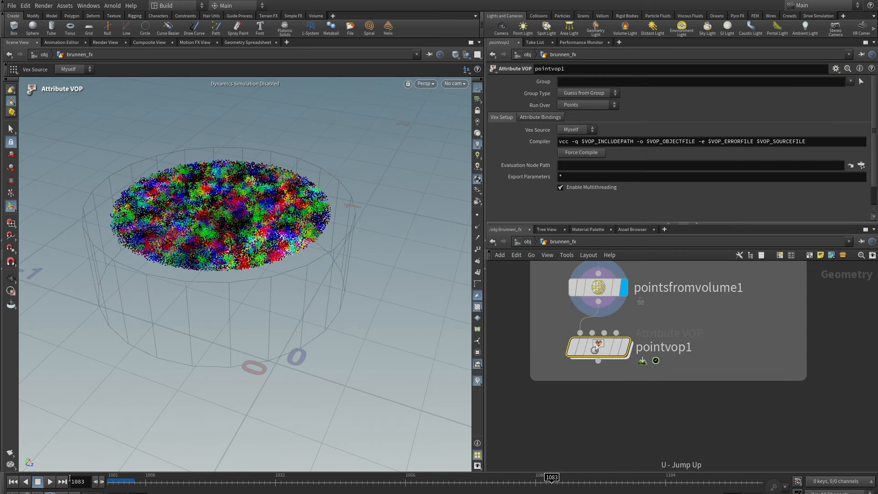
click(50, 482)
click(37, 482)
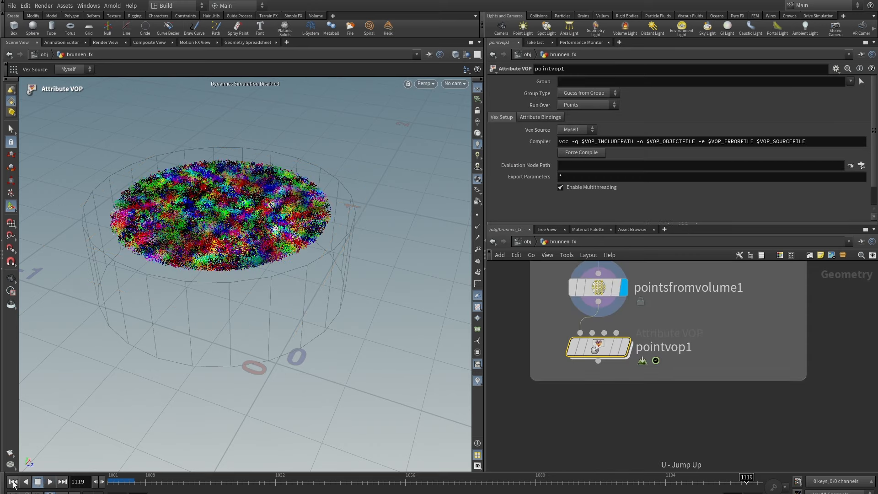
click(13, 482)
Step: Reopen pointvop1 and connect the first float output of vectofloat1 to the Cd input of geometryvopoutput1
double_click(600, 348)
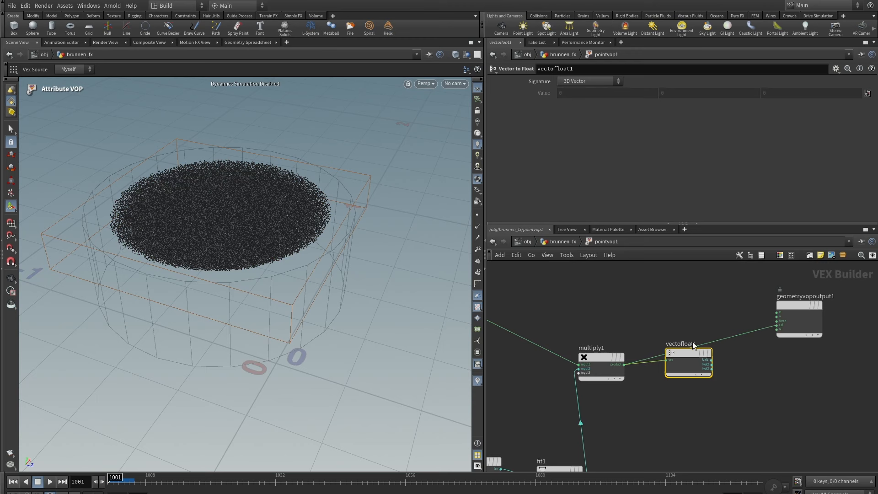
scroll(721, 366, up, 2)
click(712, 360)
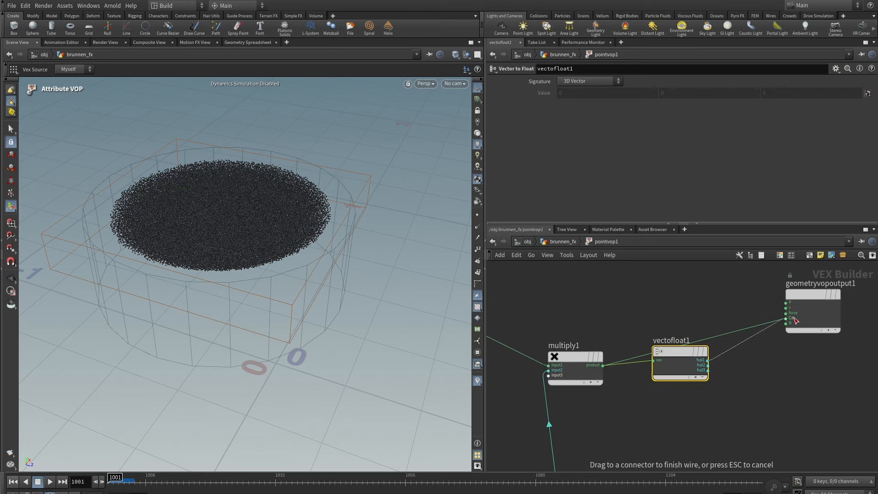
click(795, 319)
scroll(719, 395, down, 3)
middle_drag(700, 410, 786, 354)
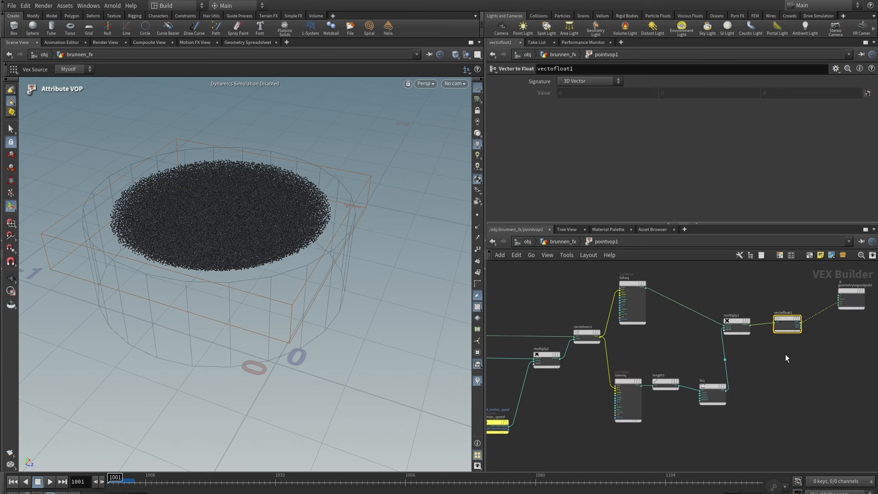
scroll(787, 403, down, 3)
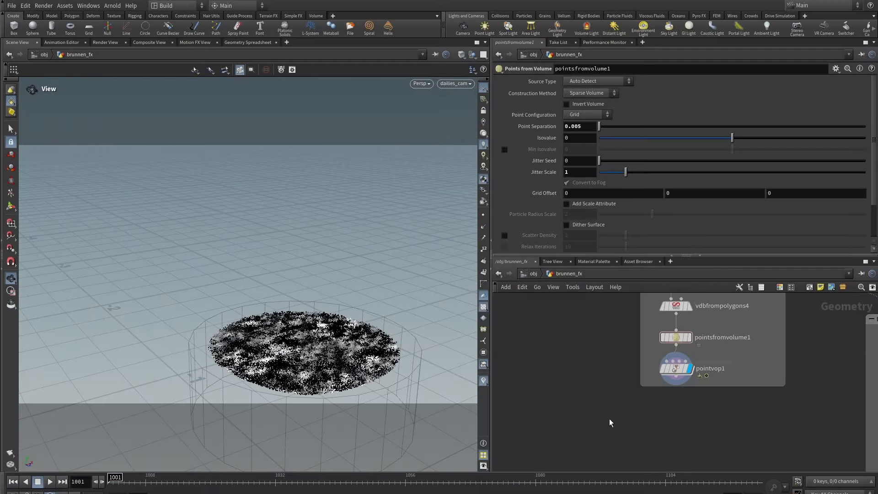
Step: Add a second Point VOP beside pointvop1, connect it to pointsfromvolume1's output, and make it the displayed node
key(Tab)
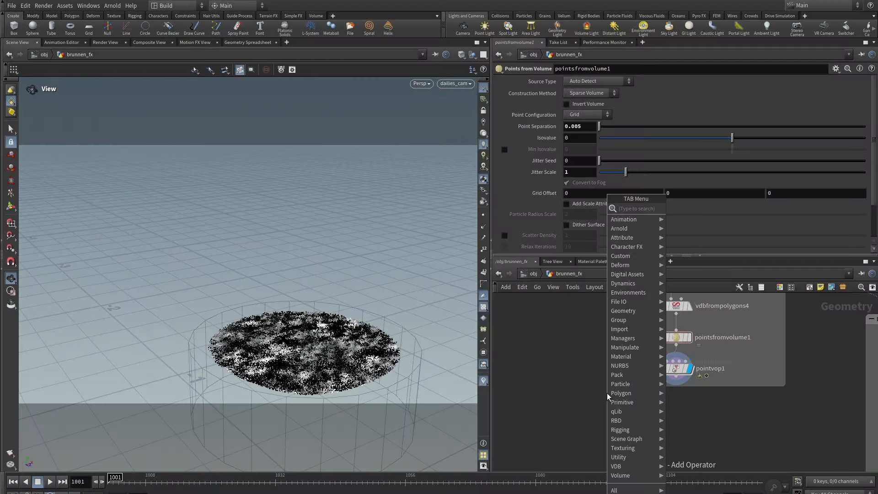
text(point)
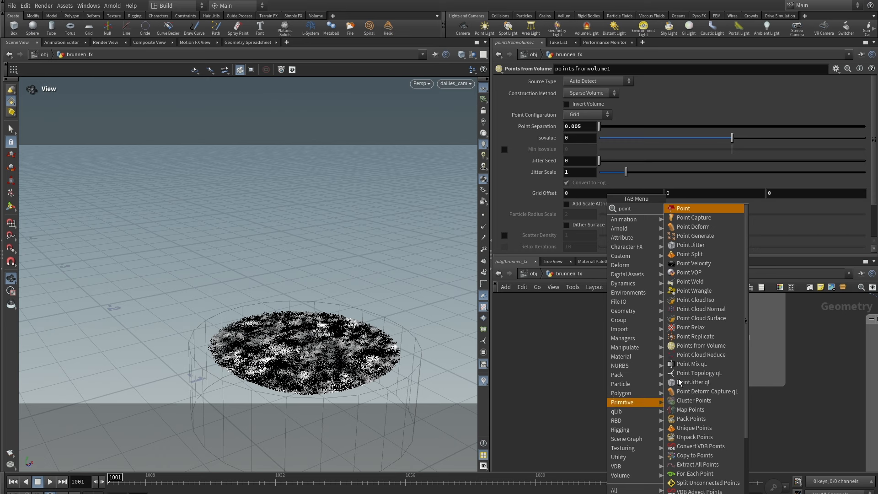
click(689, 272)
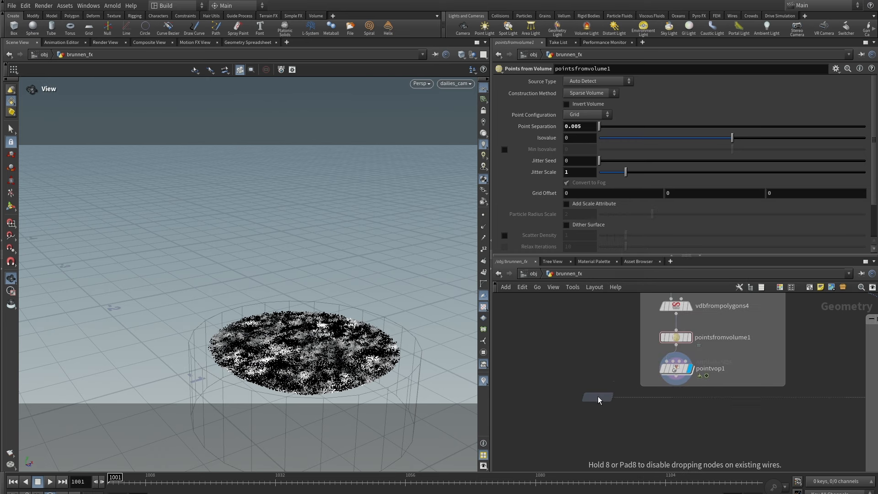
click(597, 397)
scroll(616, 369, up, 2)
drag(629, 364, 590, 397)
click(609, 409)
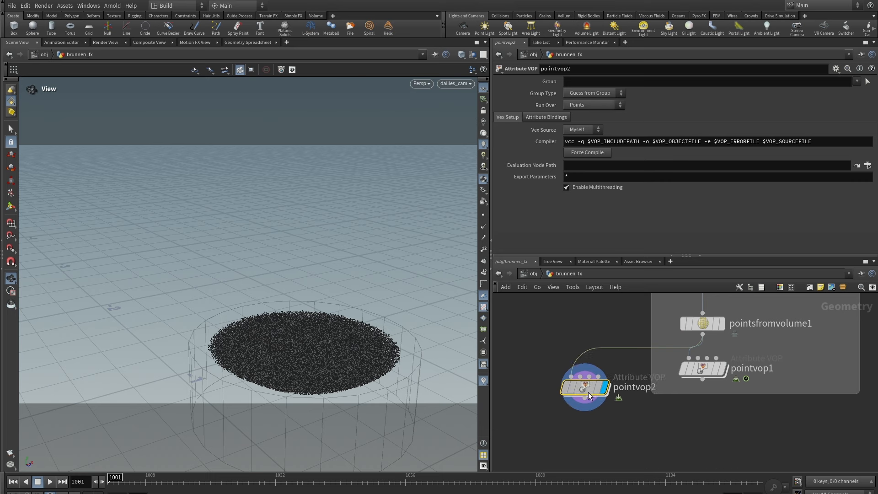
Step: Open pointvop2 and add a Curl Noise node between geometryvopglobal1 and geometryvopoutput1
double_click(588, 391)
drag(633, 360, 567, 345)
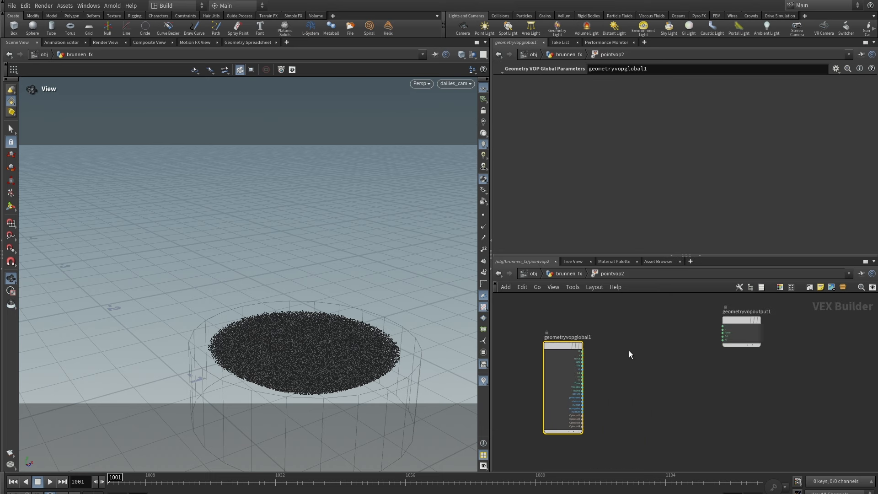
key(Tab)
text(cur)
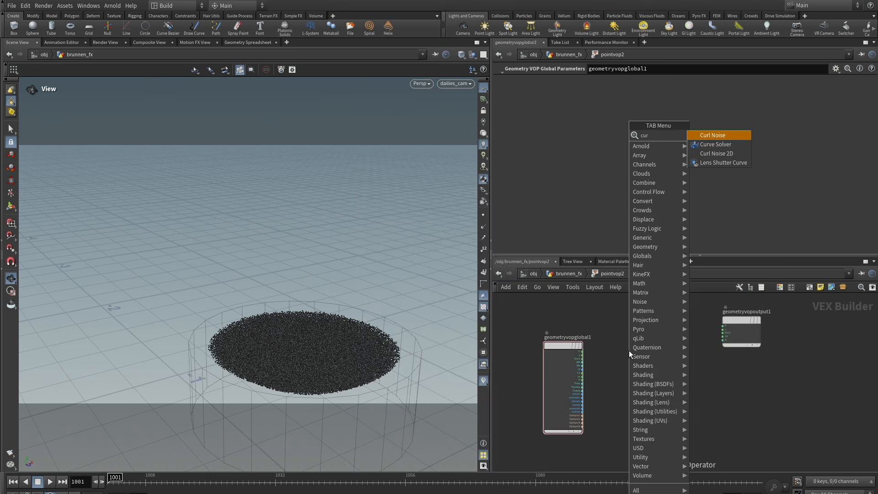
click(725, 136)
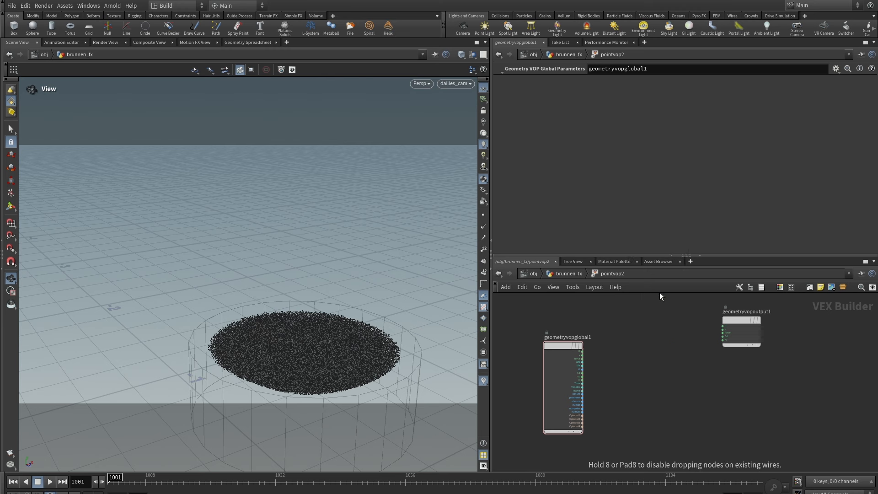
click(638, 334)
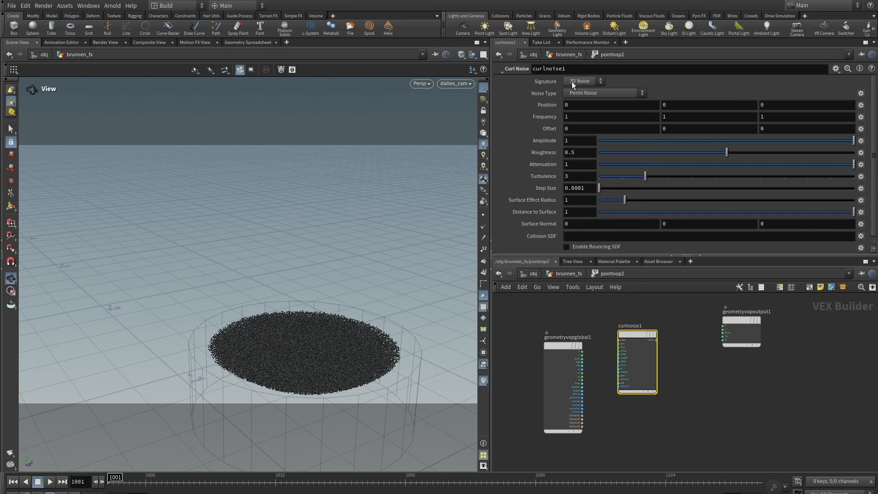
Step: Spread the three nodes apart and add a Vector to Vector4 node between geometryvopglobal1 and curlnoise1
drag(564, 344, 517, 343)
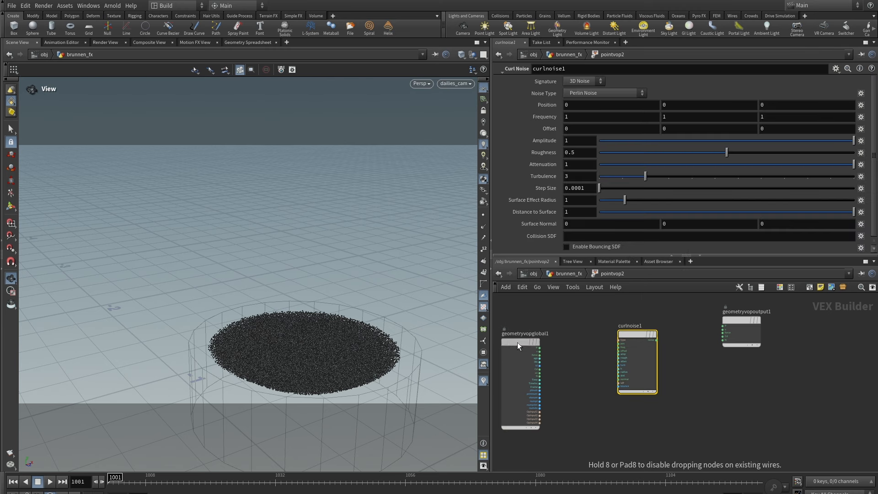
drag(736, 321, 800, 327)
drag(639, 336, 691, 336)
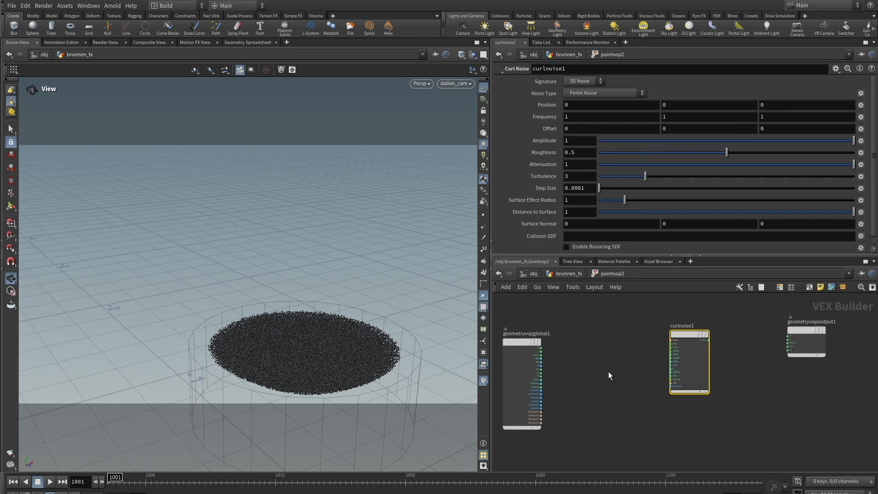
key(Tab)
text(vec)
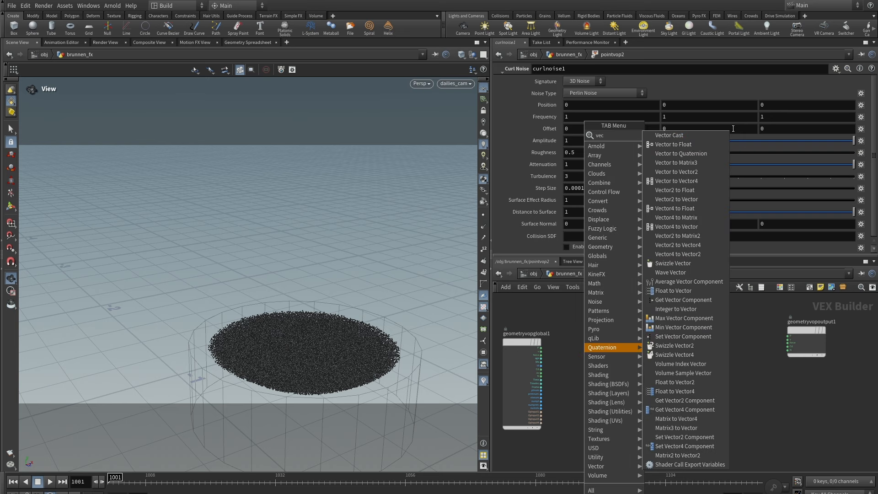
click(677, 181)
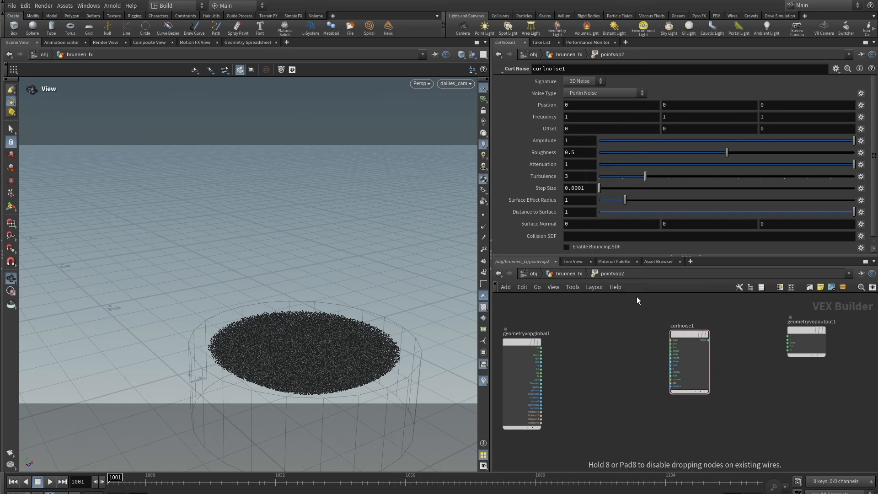
click(598, 351)
scroll(612, 342, up, 1)
middle_drag(595, 323, 678, 327)
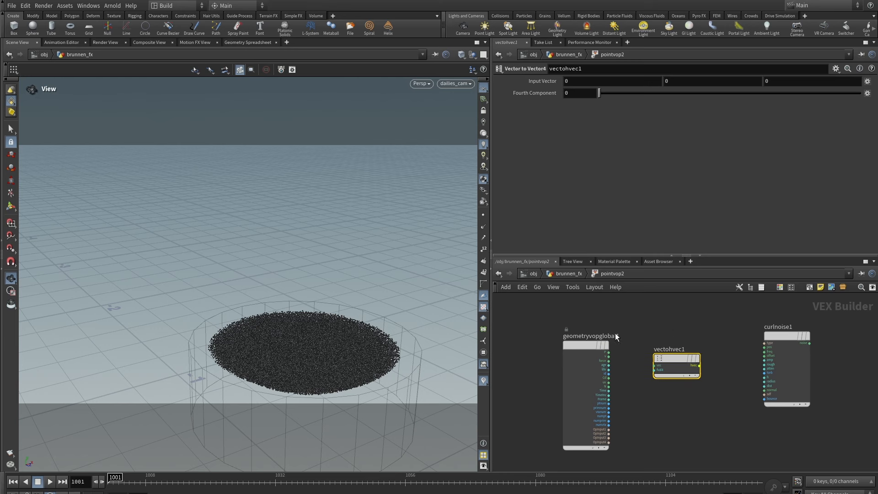
Step: Connect geometryvopglobal1's P to the vec input of vectohvec1 and its Time to the fval4 input
drag(585, 344, 655, 366)
scroll(624, 378, up, 2)
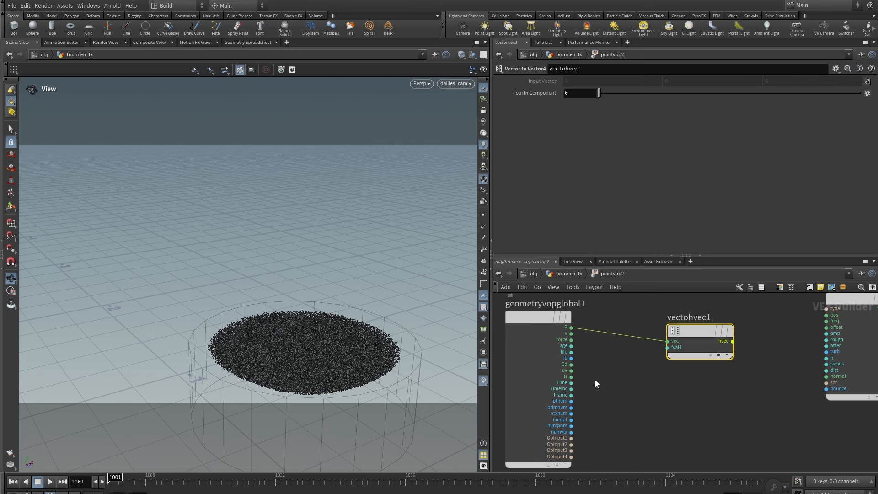
drag(571, 383, 668, 348)
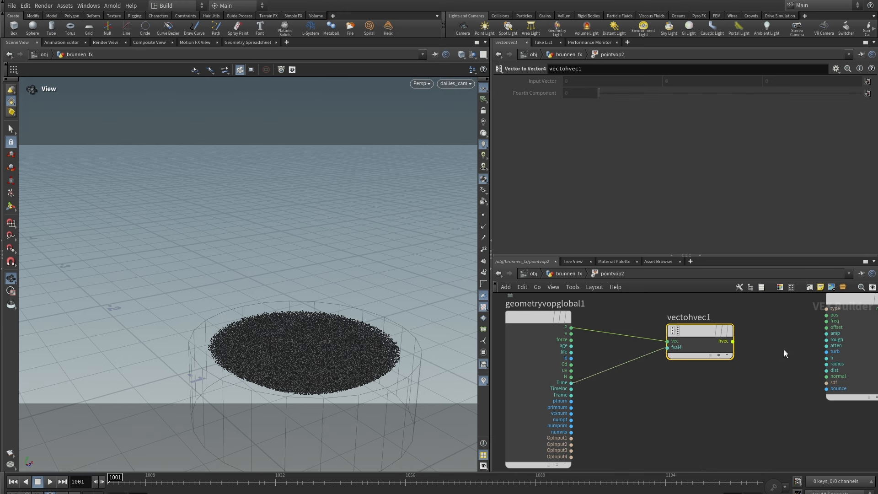
Step: Connect vectohvec1's hvec output to the pos input of curlnoise1 and show the noise node's parameters
middle_drag(784, 350, 718, 387)
scroll(717, 387, up, 1)
drag(656, 377, 767, 345)
click(810, 323)
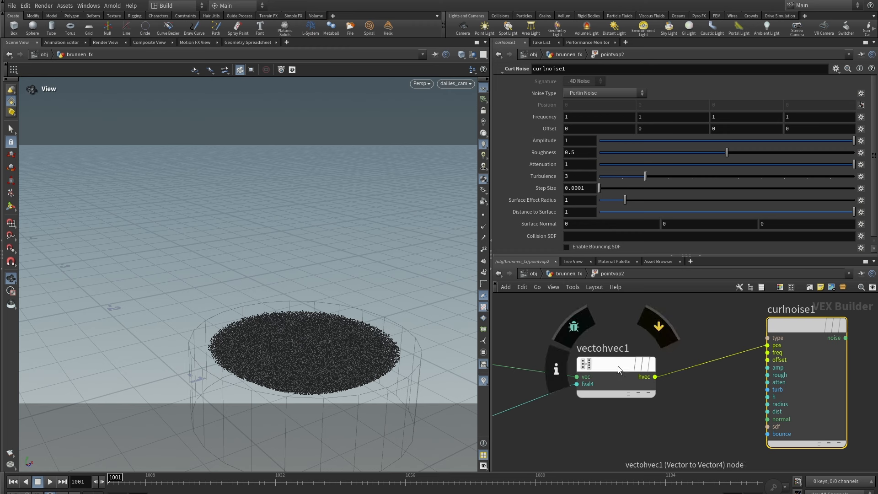
Step: Connect curlnoise1's noise output to geometryvopoutput1's Cd input, play the animation to preview the noise, and stop it
scroll(629, 330, down, 3)
middle_drag(652, 385, 656, 366)
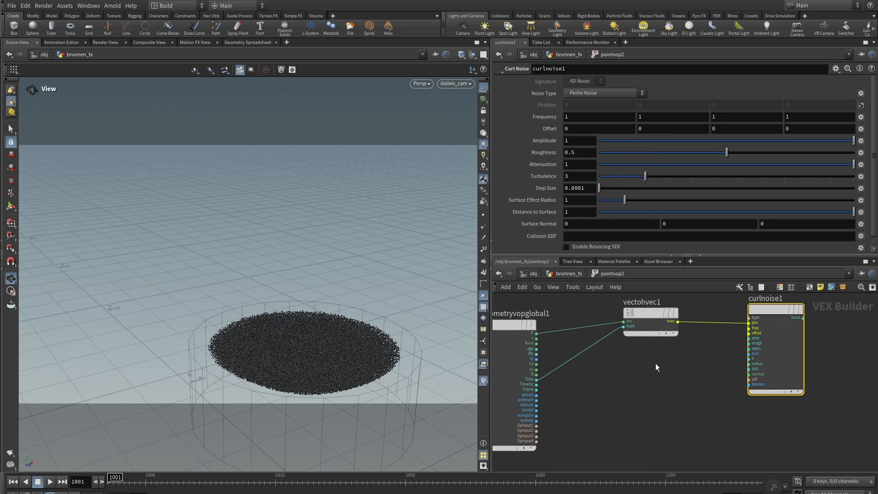
middle_drag(767, 390, 659, 412)
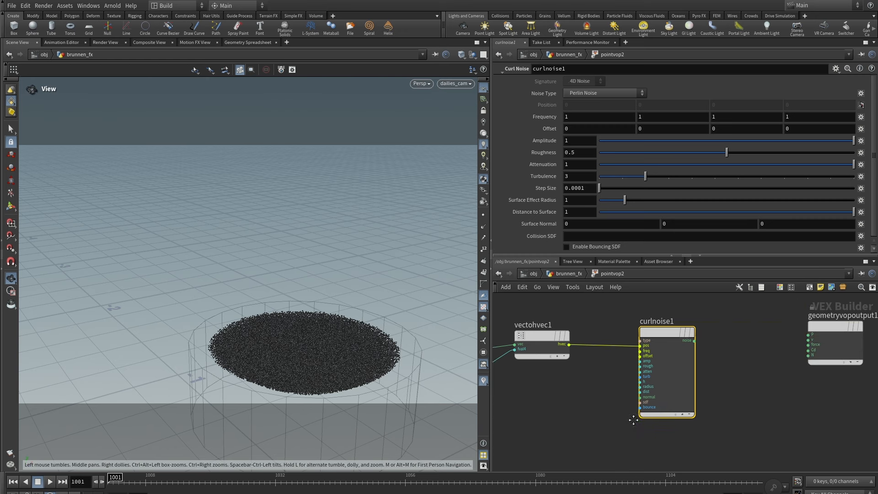
drag(695, 341, 808, 350)
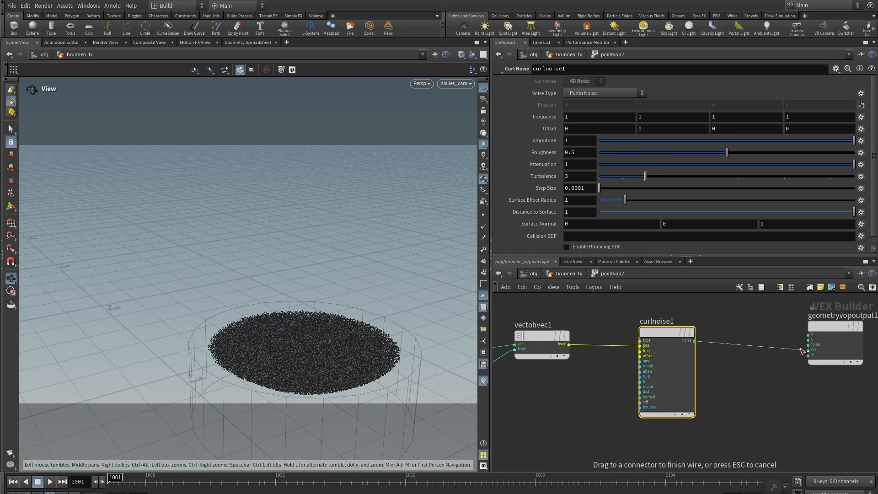
click(50, 483)
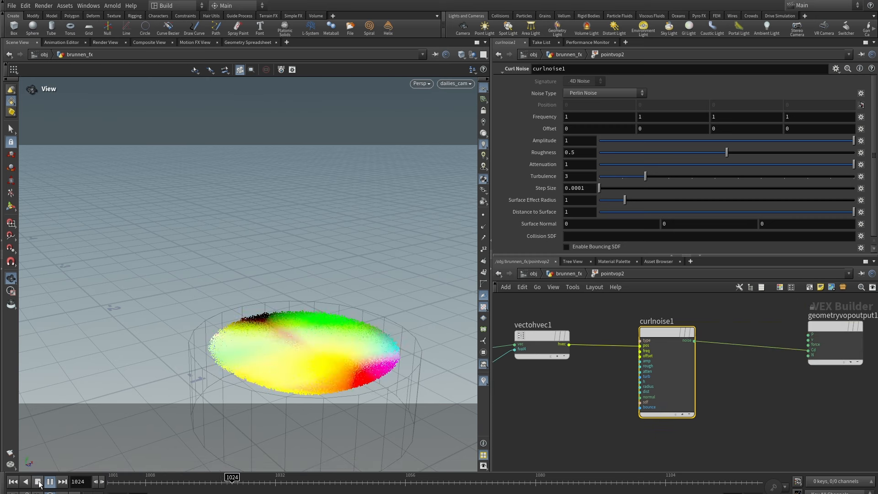
click(50, 482)
scroll(580, 402, down, 3)
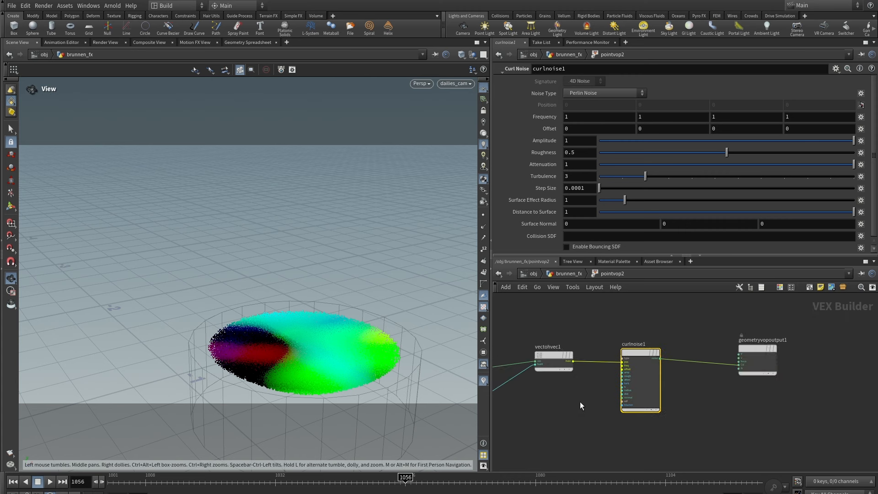
Step: Insert a Multiply node on the wire between geometryvopglobal1's Time output and vectohvec1's fval4 input
middle_drag(580, 402, 732, 383)
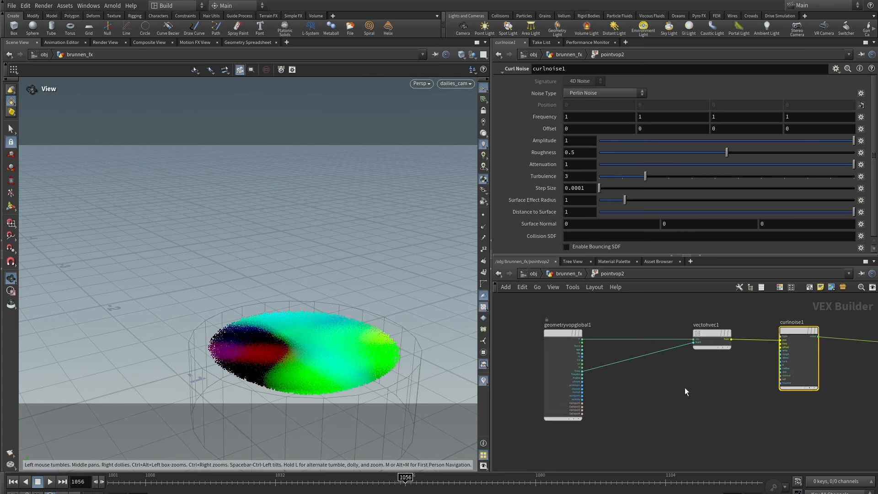
scroll(685, 388, up, 2)
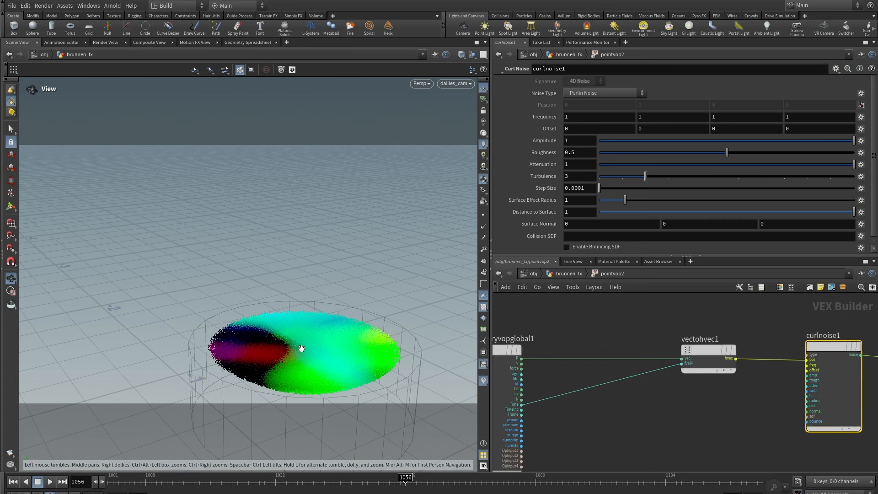
middle_drag(546, 430, 586, 413)
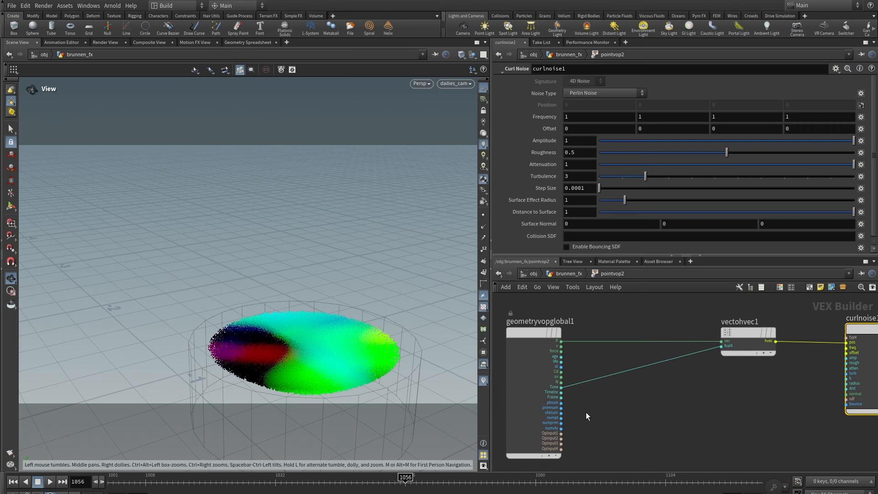
key(Tab)
text(mul)
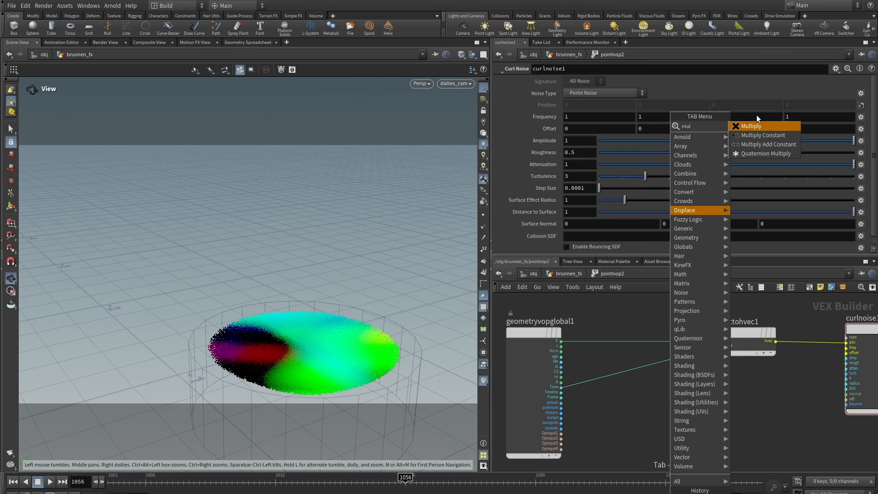
click(756, 126)
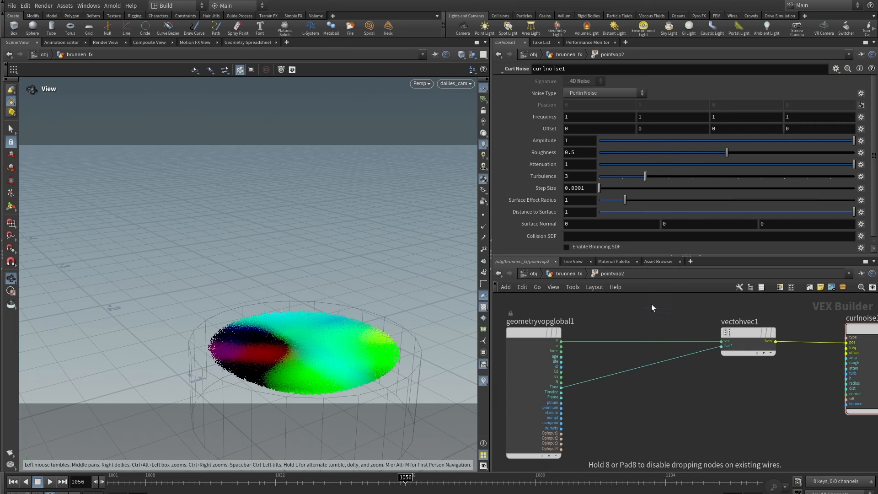
click(649, 364)
drag(655, 366, 671, 366)
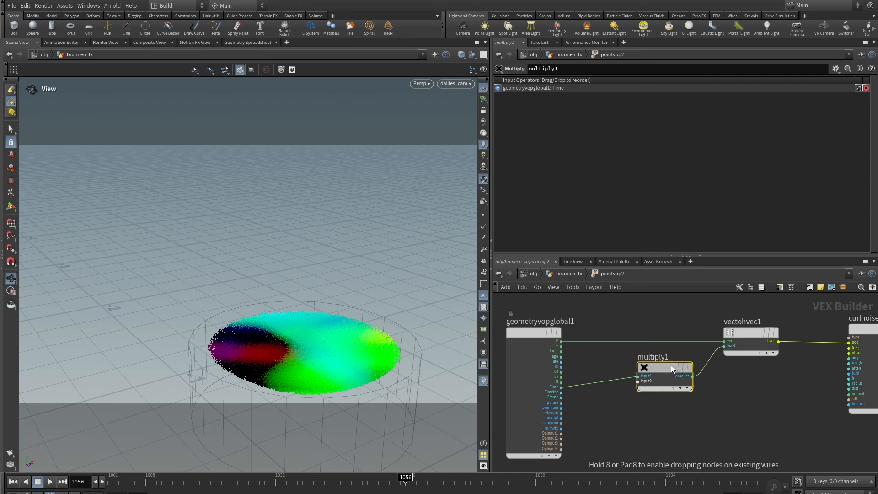
Step: Promote multiply1's input2 to a parameter, expose its node, and place it below geometryvopglobal1
scroll(650, 390, up, 3)
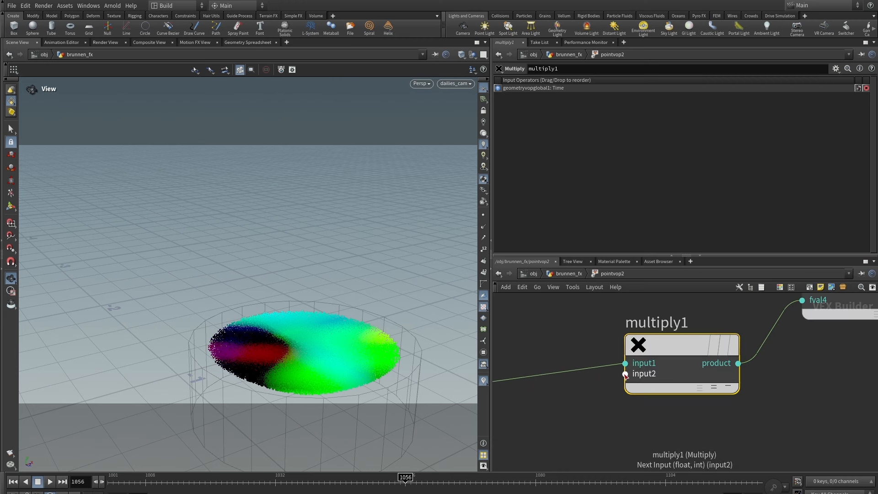
right_click(627, 375)
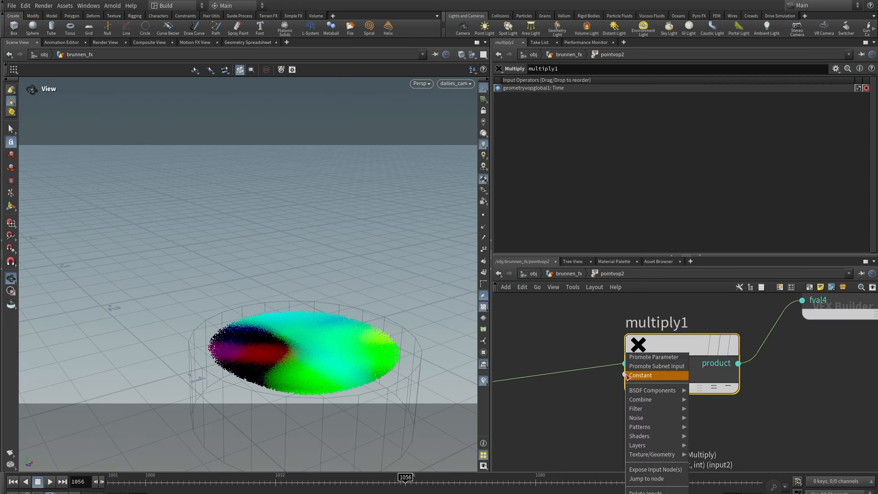
click(648, 358)
double_click(615, 375)
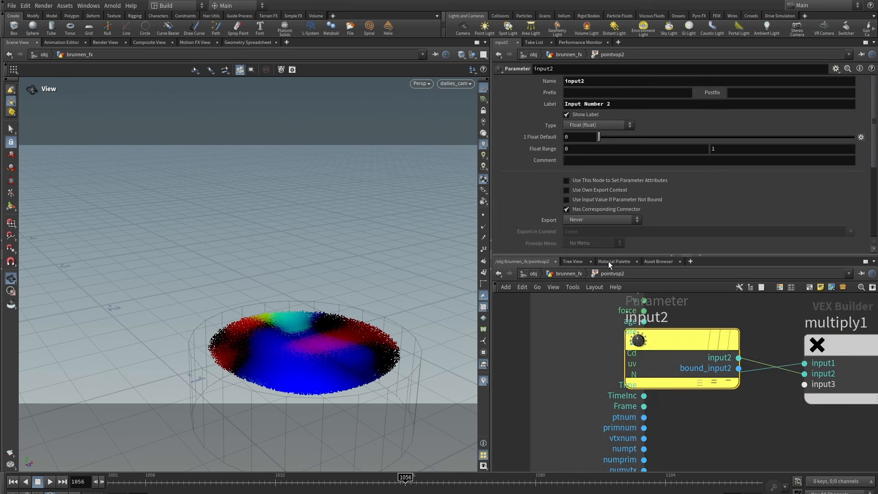
scroll(697, 383, down, 5)
middle_drag(727, 422, 720, 367)
drag(688, 325, 676, 411)
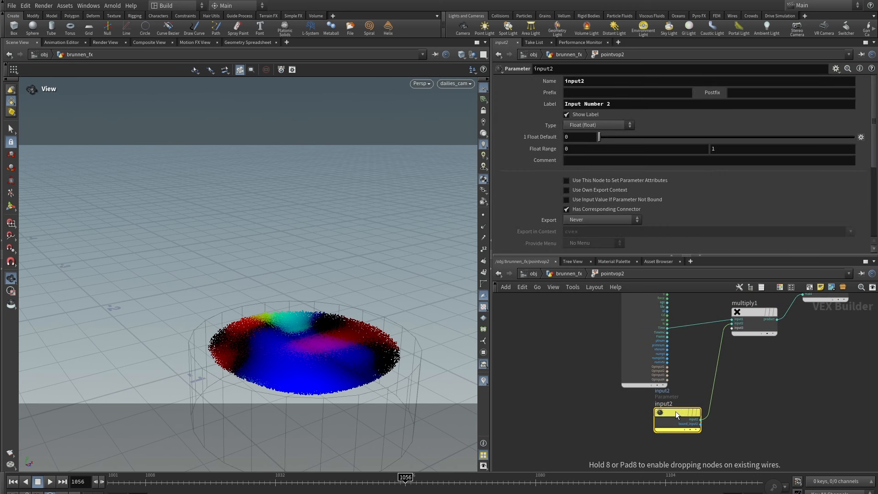
Step: Set the promoted parameter's name to speed and its label to Speed
double_click(591, 82)
text(speed)
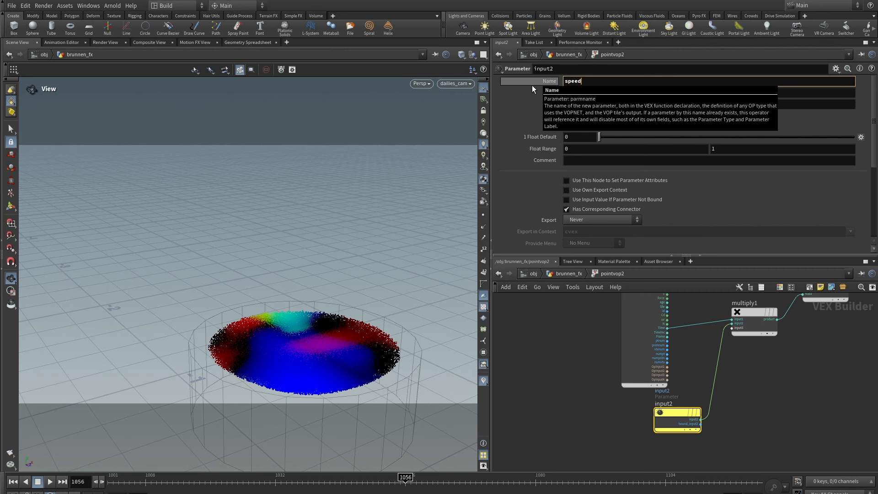
key(Return)
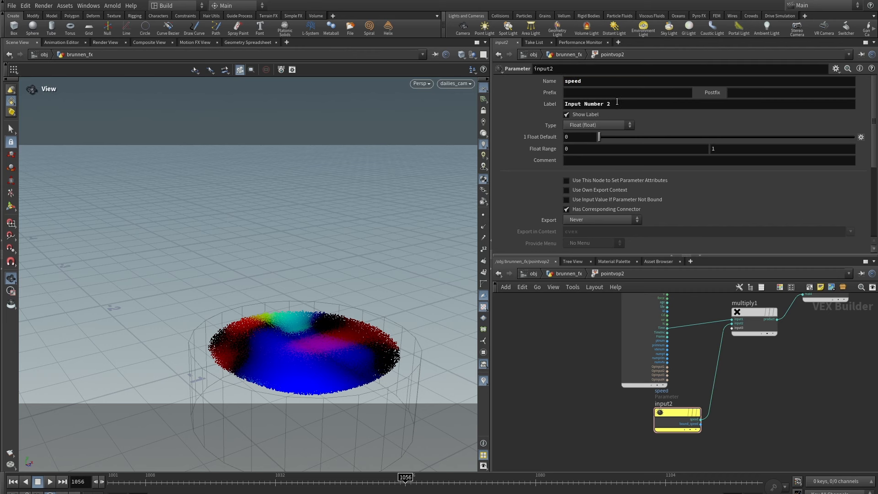
triple_click(587, 104)
key(BackSpace)
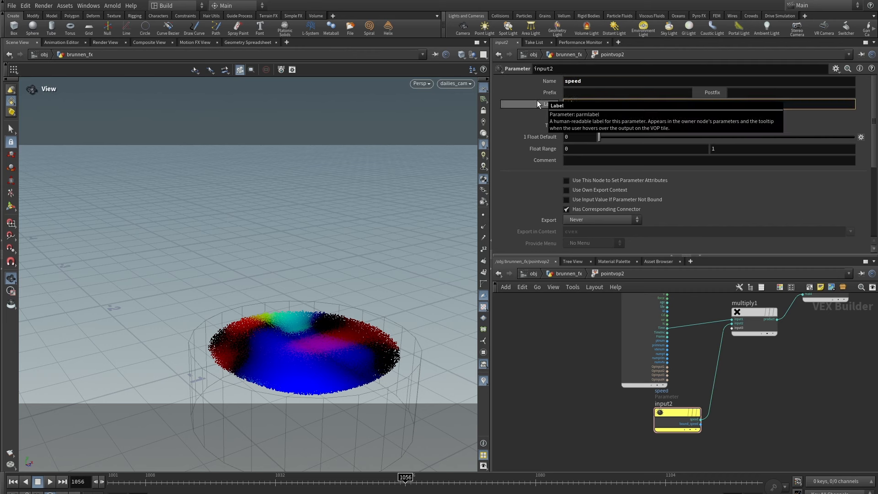
text(Speed)
key(Return)
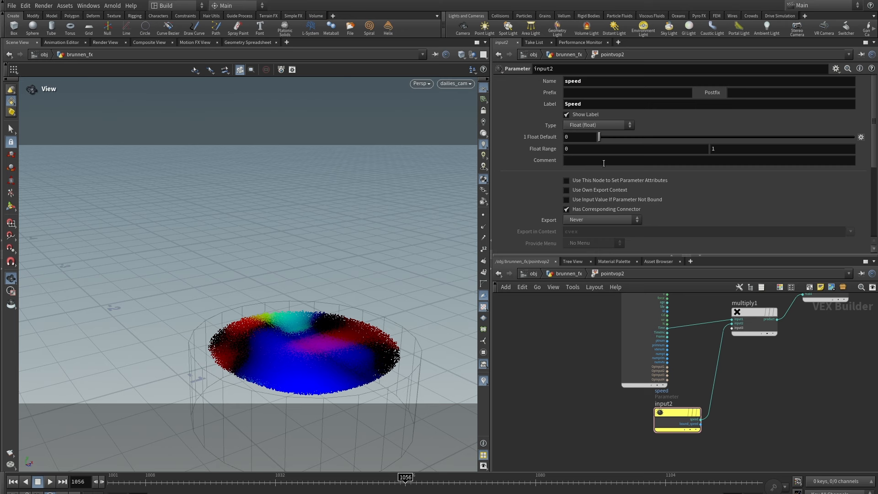
Step: Set the speed parameter's float default to 0.1, preview the noise animation from the first frame, and stop playback
text(1)
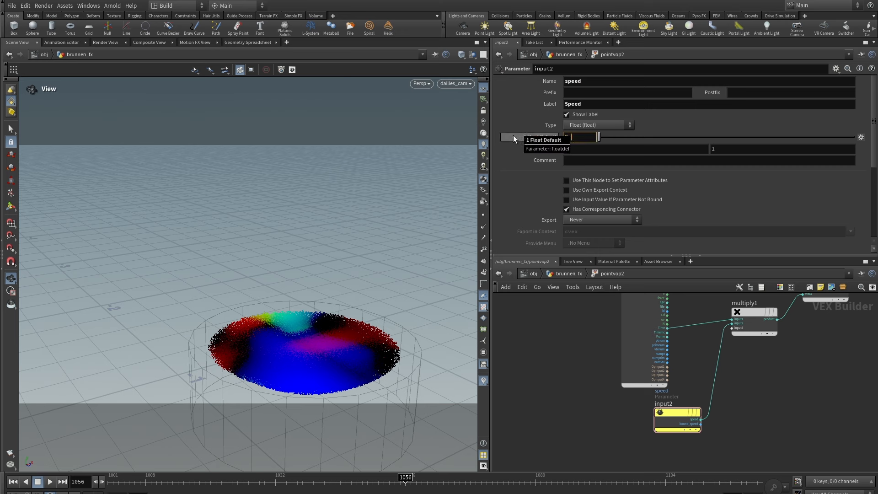
key(Return)
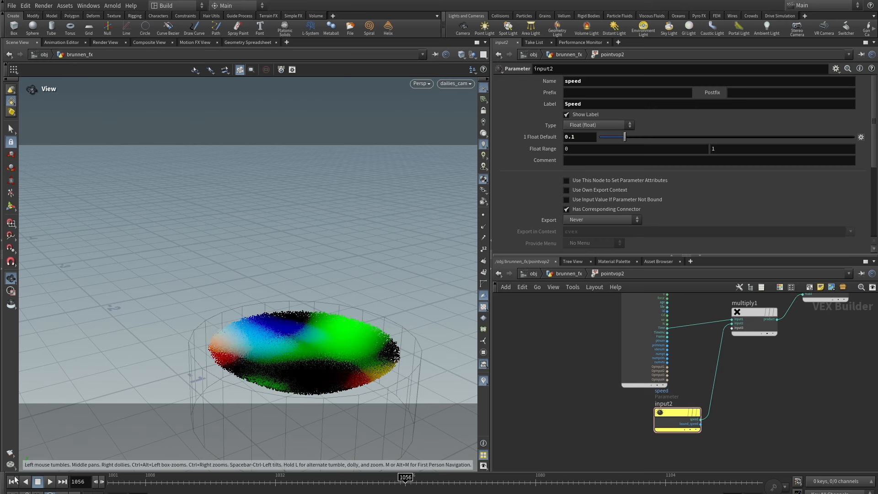
click(13, 481)
click(51, 481)
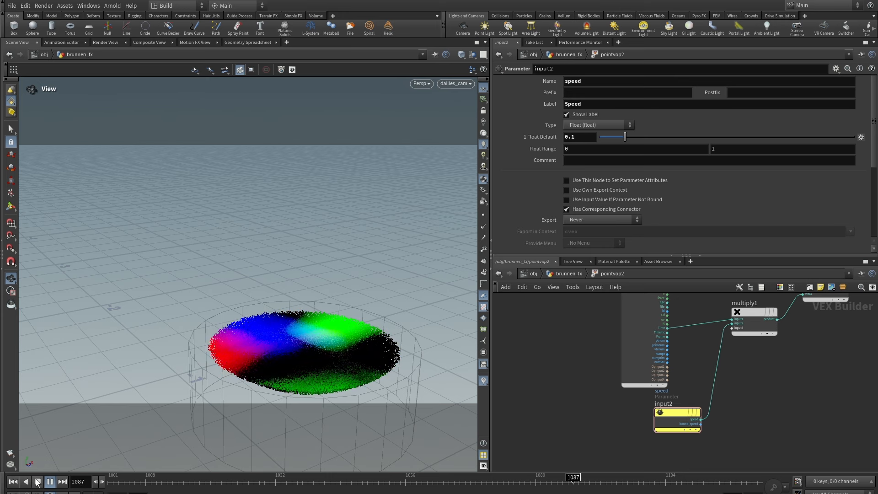
click(38, 482)
Step: Link curlnoise1's second, third and fourth Frequency components to the first one with relative references
middle_drag(677, 384, 649, 318)
middle_drag(811, 343, 701, 347)
click(700, 343)
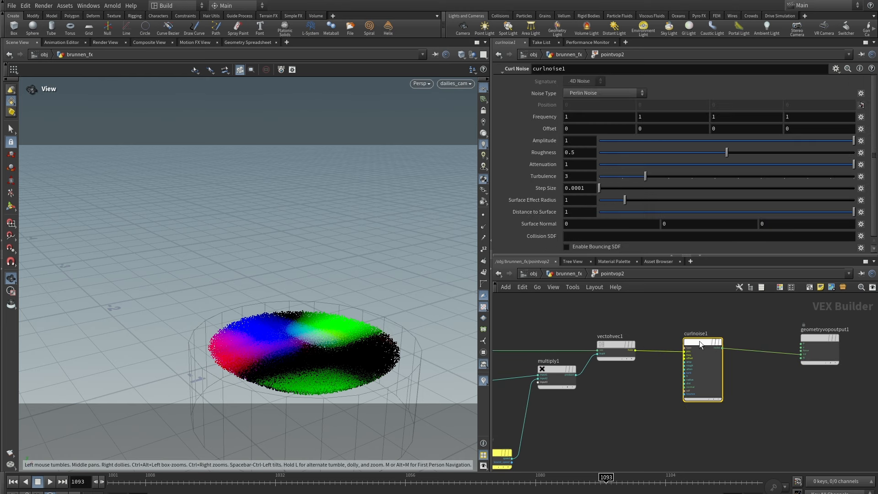
right_click(599, 115)
click(634, 180)
right_click(664, 119)
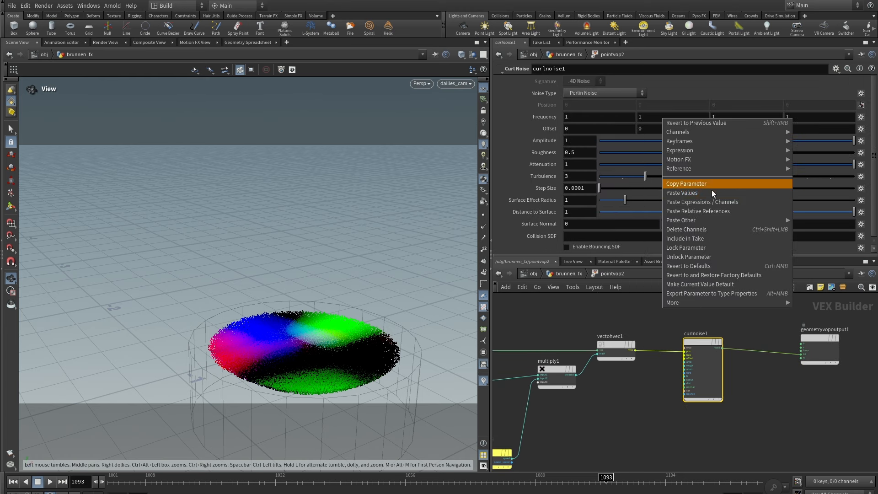
click(702, 211)
right_click(728, 118)
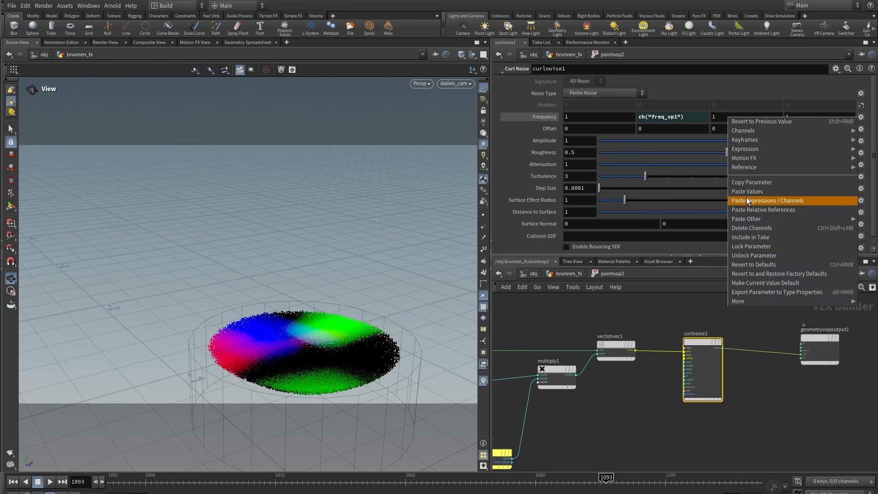
click(756, 210)
right_click(805, 117)
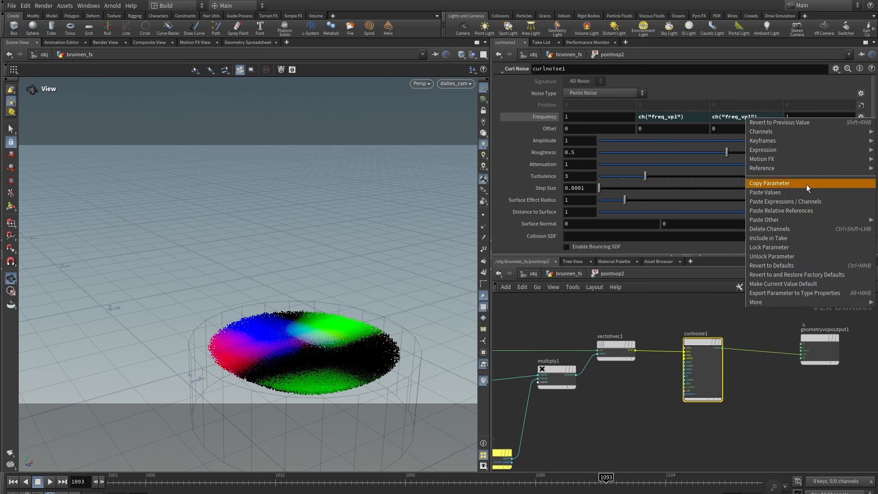
click(792, 212)
Step: Set curlnoise1's first Frequency component to 20 and play the animation to preview the finer noise
click(574, 116)
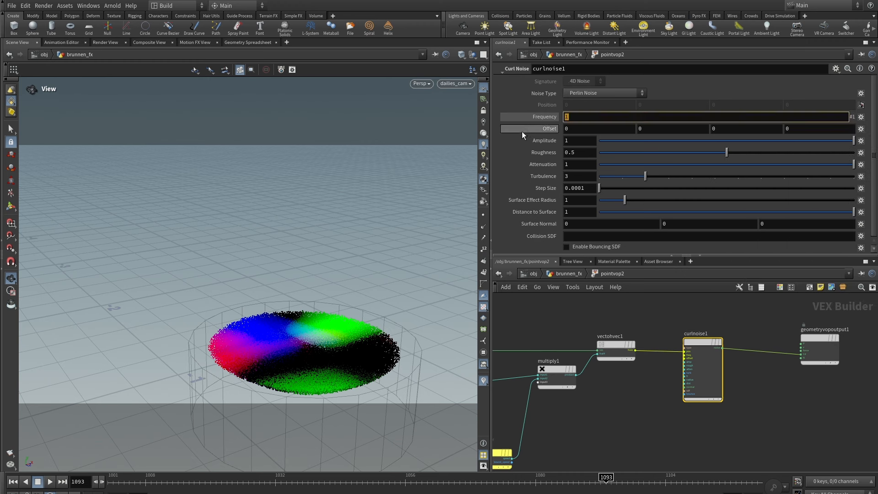
text(20)
click(673, 438)
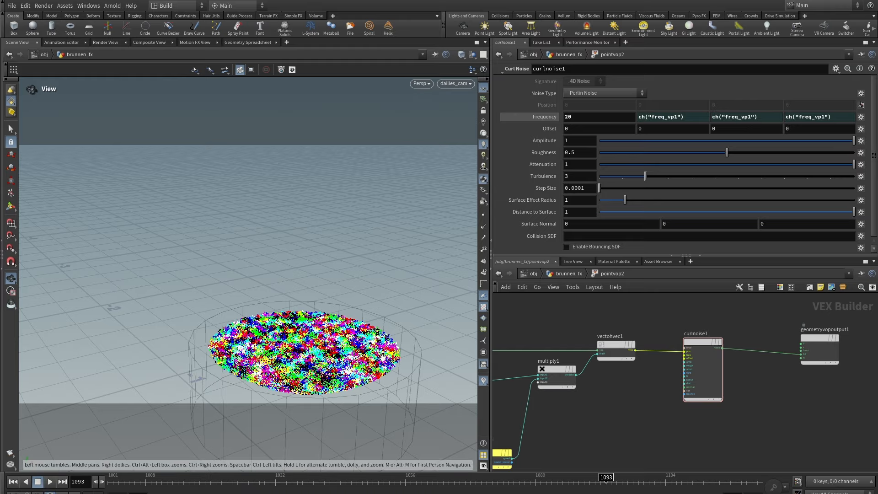
drag(267, 240, 219, 277)
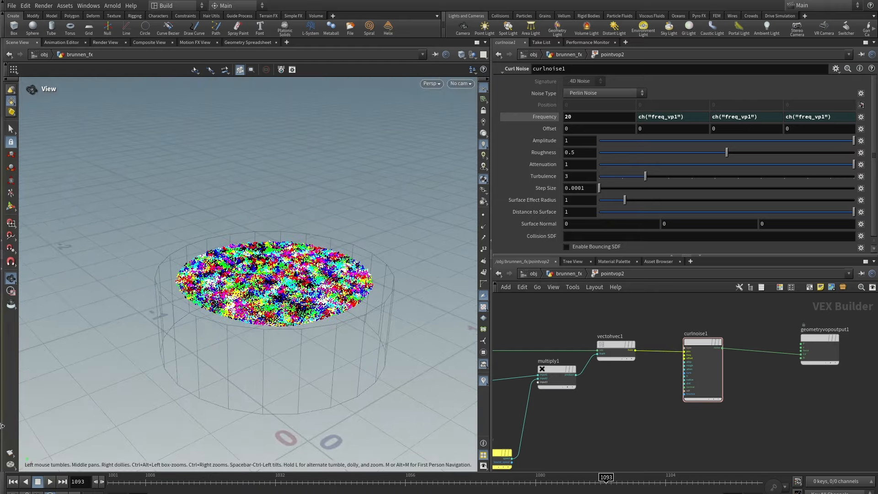
click(49, 483)
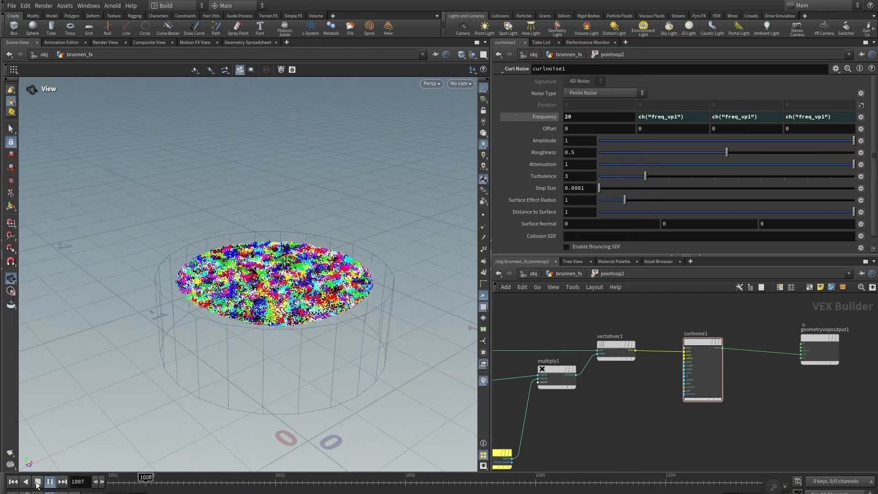
Step: Insert a Vector to Float node on the wire between curlnoise1's noise output and geometryvopoutput1's Cd input
middle_drag(759, 407, 685, 417)
scroll(723, 373, up, 3)
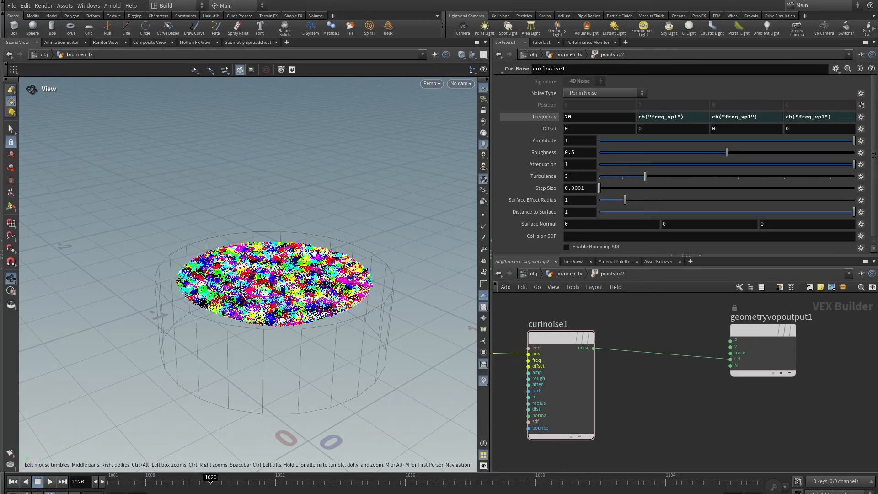
key(Tab)
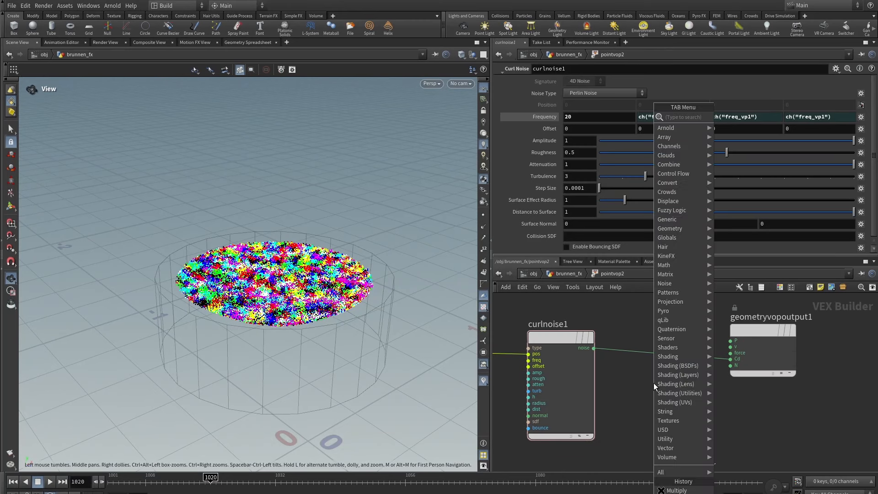
text(ve)
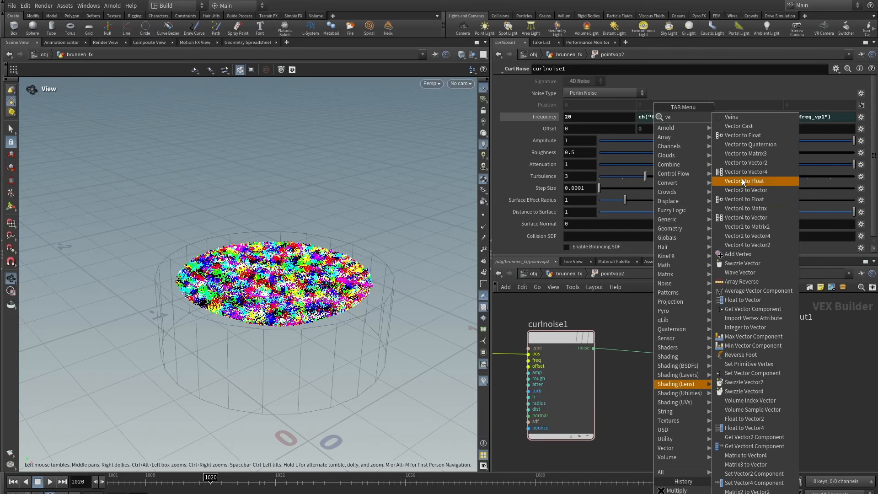
click(748, 136)
click(653, 360)
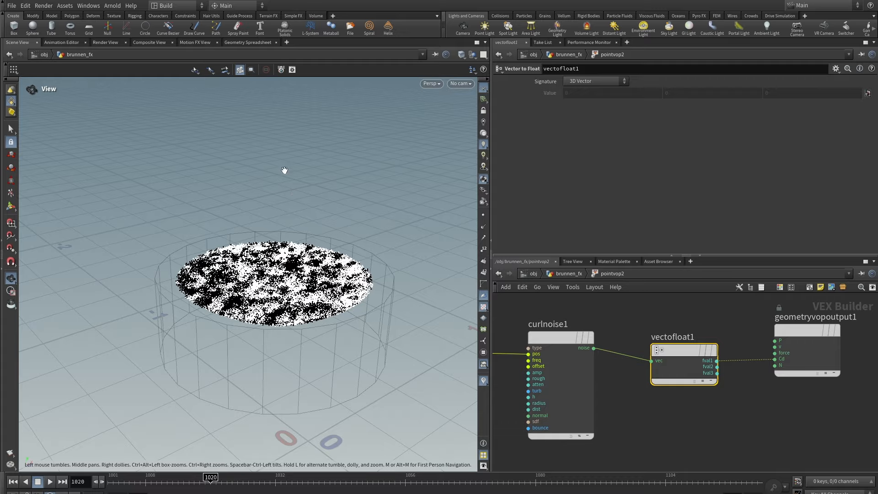
Step: Play back the animated noise pattern on the disc of points, rewind it and view it from another angle
drag(285, 170, 143, 441)
click(50, 482)
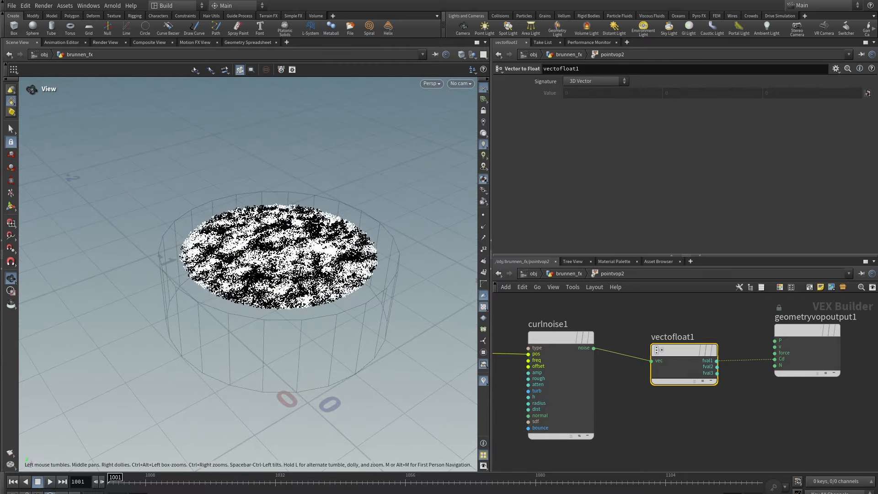
drag(280, 193, 308, 206)
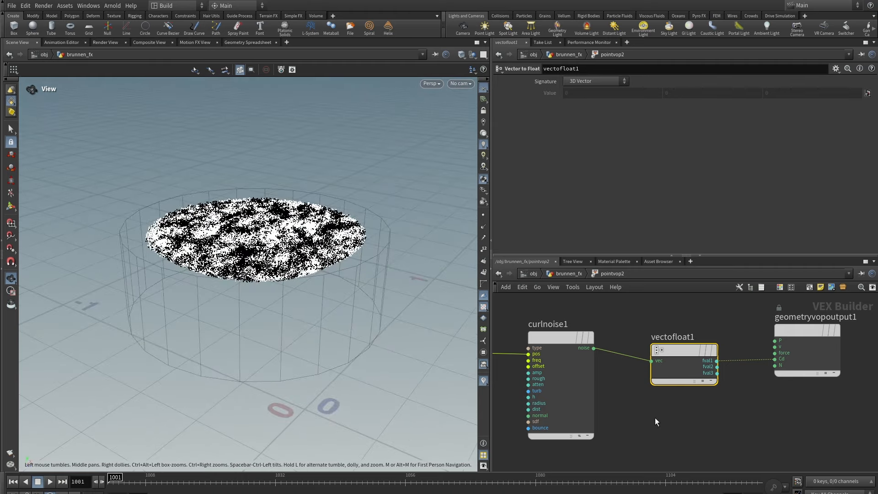
Step: Examine the range of the points' Cd values by sorting the geometry spreadsheet in both directions
scroll(704, 393, down, 3)
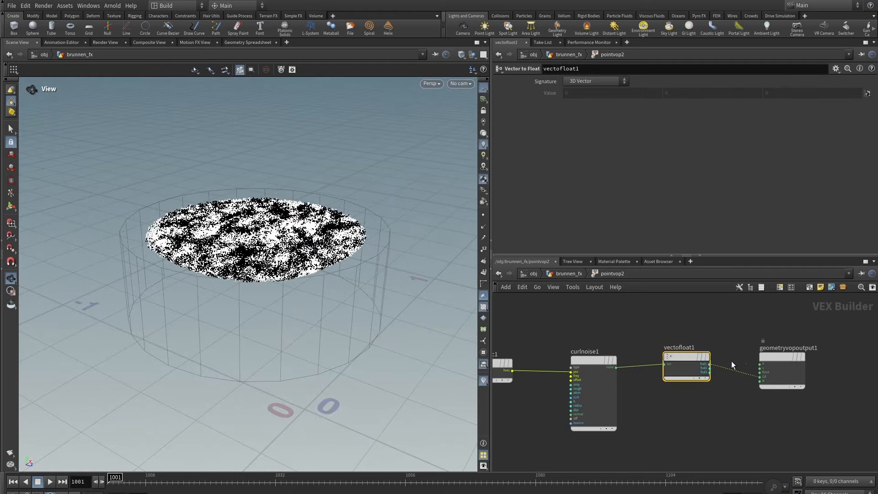
click(247, 43)
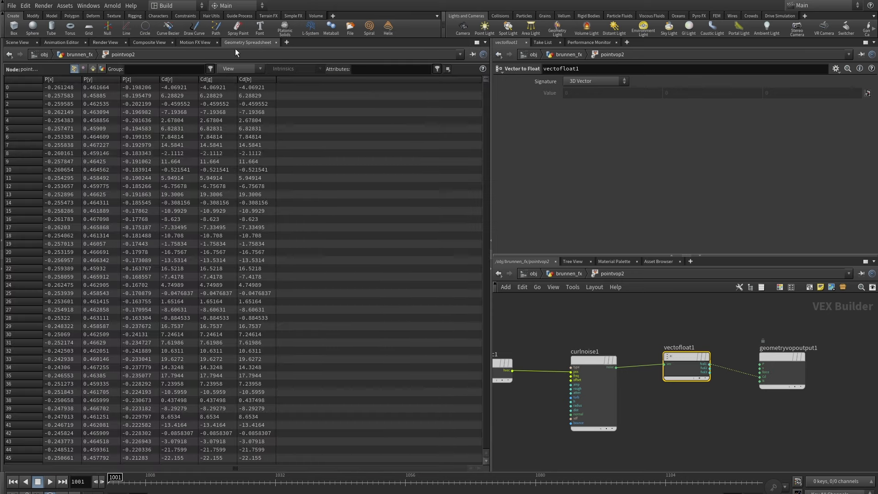
click(178, 79)
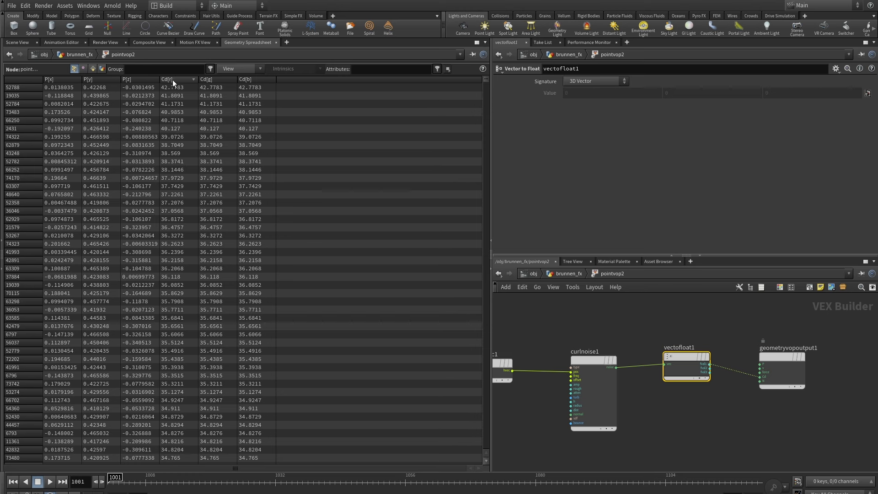
click(172, 80)
Step: Move the geometryvopoutput1 node farther from vectofloat1 and switch back to the 3D scene view
scroll(754, 342, down, 4)
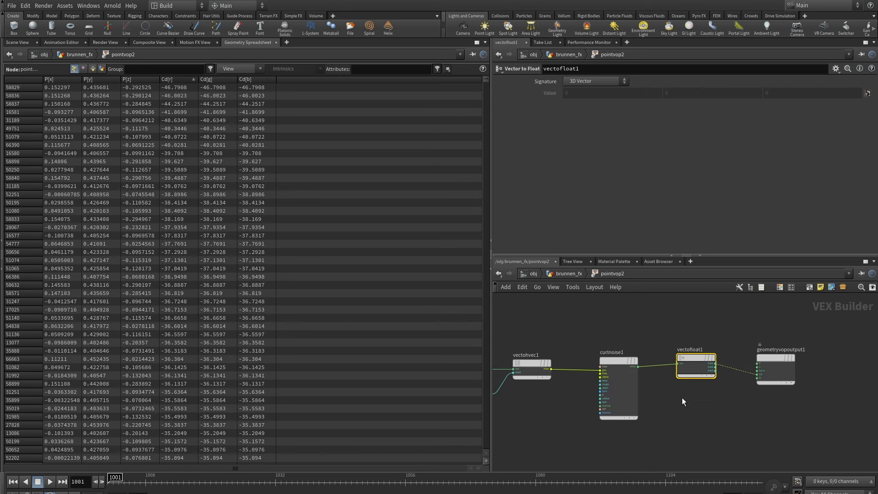
middle_drag(712, 419, 783, 399)
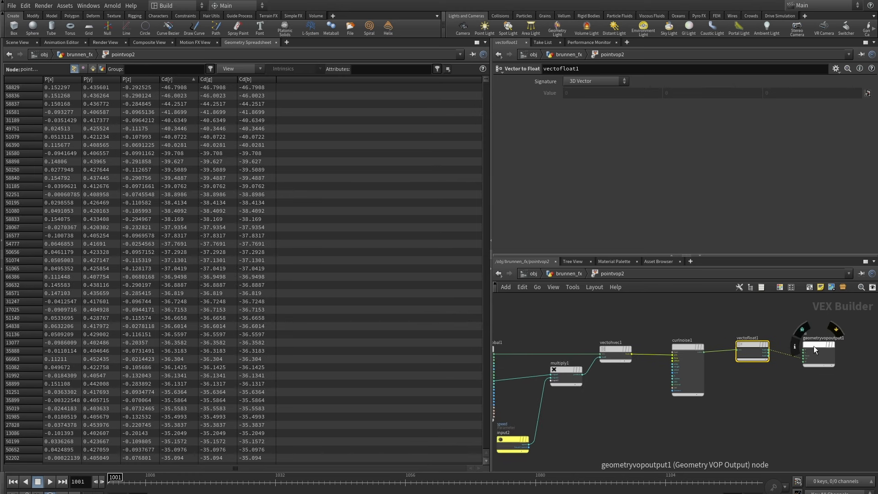
drag(814, 345, 839, 343)
middle_drag(751, 399, 732, 413)
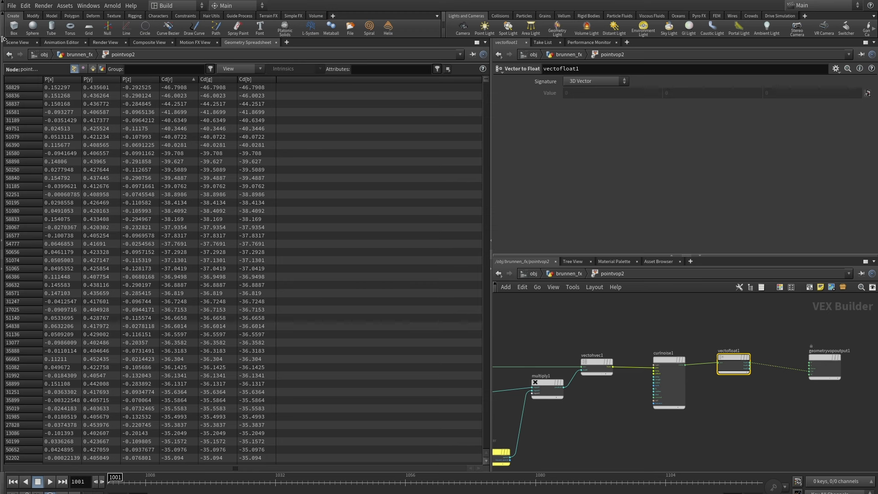
click(23, 42)
middle_drag(673, 436, 678, 407)
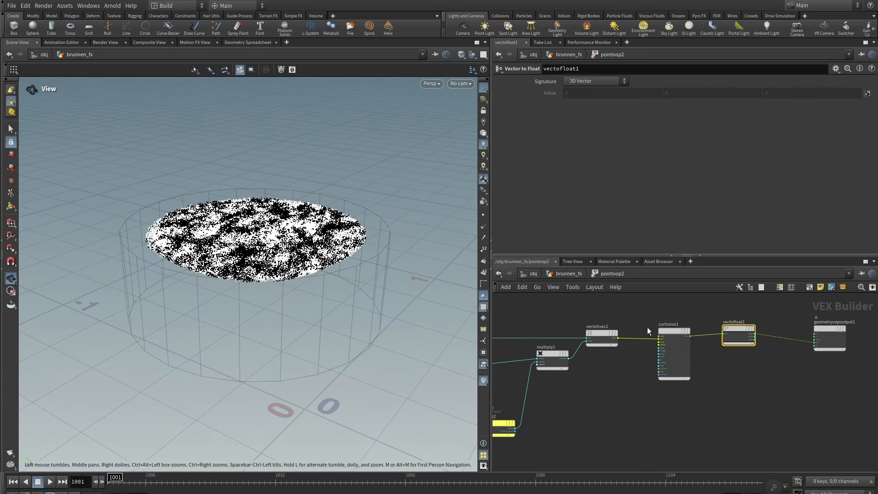
Step: Duplicate curlnoise1 below the original, keeping its position input wired, and set the copy's Frequency to 3
alt+drag(672, 331, 675, 416)
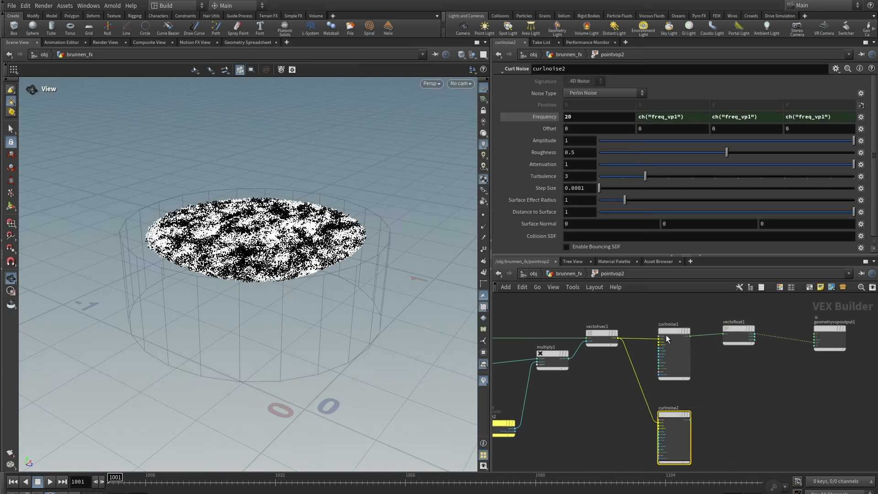
drag(579, 118, 536, 116)
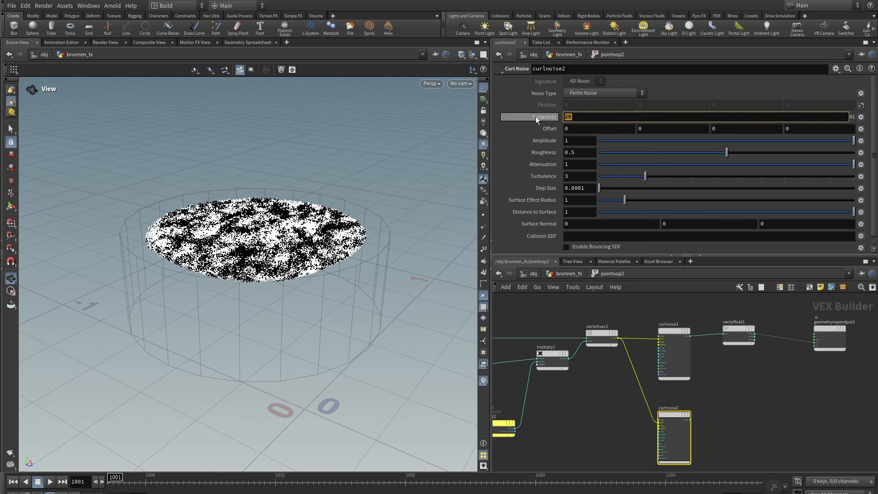
text(3)
click(757, 402)
Step: Add a Length node beside curlnoise2 and wire the noise output into it
middle_drag(736, 420, 663, 390)
scroll(649, 402, up, 2)
scroll(663, 391, up, 1)
key(Tab)
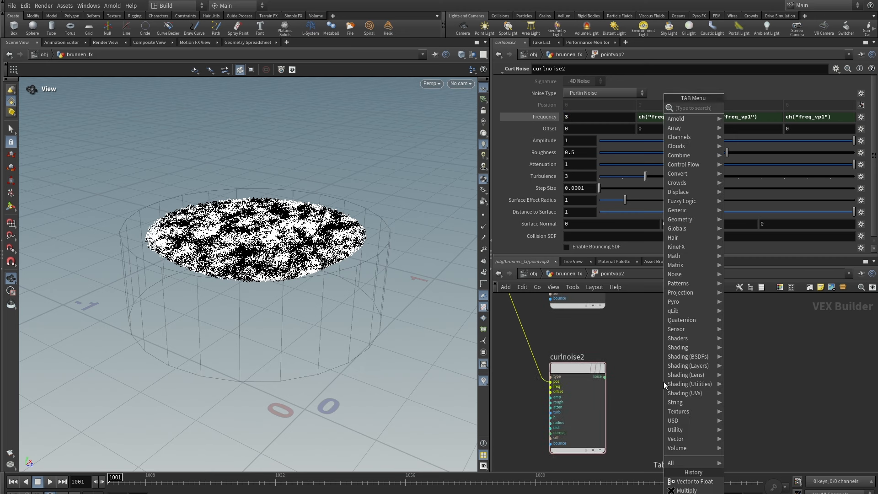
text(le)
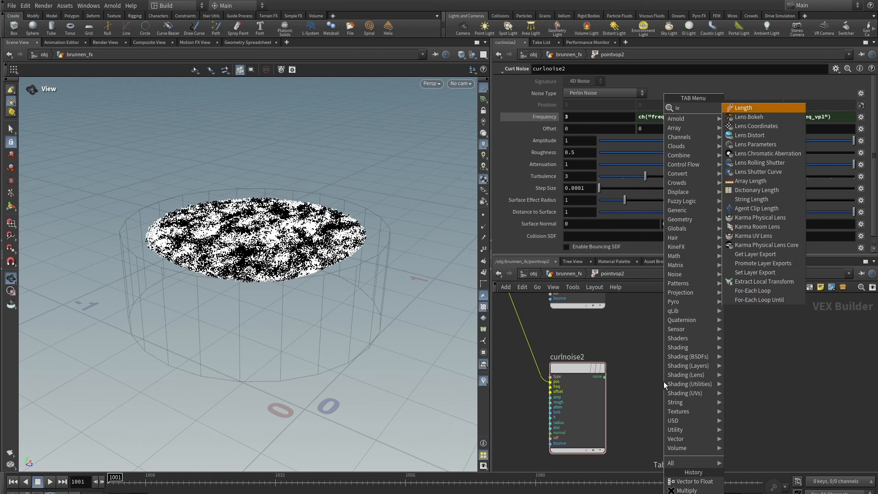
click(757, 110)
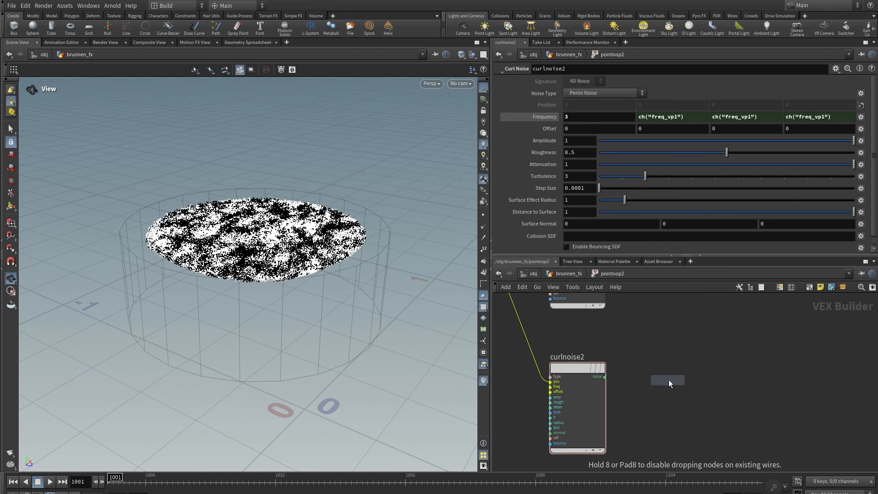
click(669, 382)
drag(605, 377, 621, 387)
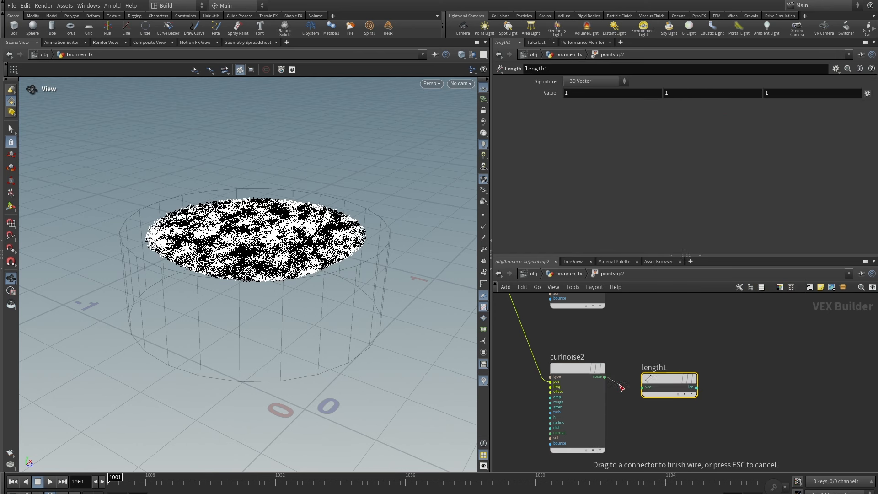
click(706, 398)
Step: Connect the length1 output to the Cd input of geometryvopoutput1, replacing the vectofloat1 connection
scroll(713, 389, down, 2)
mouse_move(716, 387)
middle_down()
mouse_move(708, 363)
mouse_move(717, 394)
middle_up()
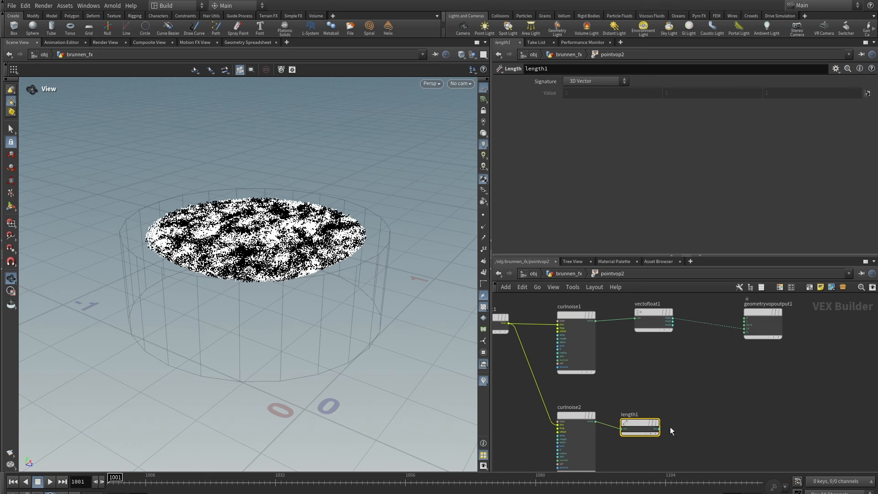
drag(659, 429, 744, 329)
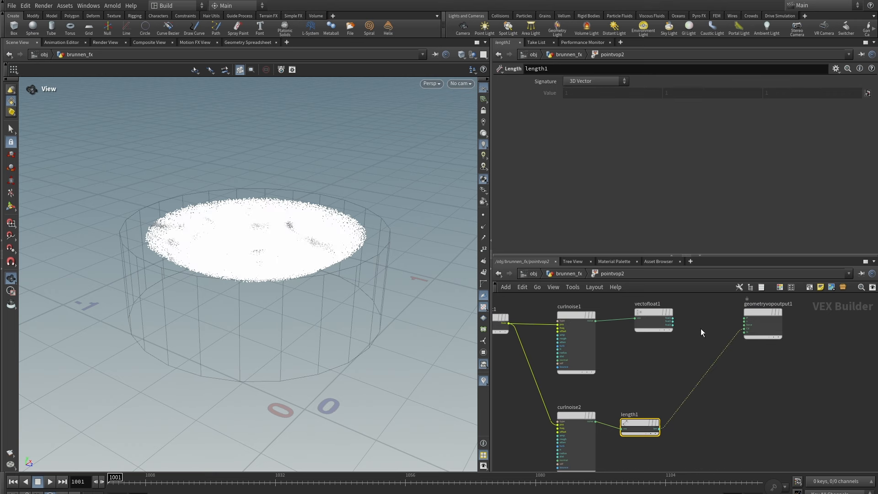
Step: Check the minimum and maximum Cd values produced by length1 in the geometry spreadsheet
click(237, 42)
click(174, 78)
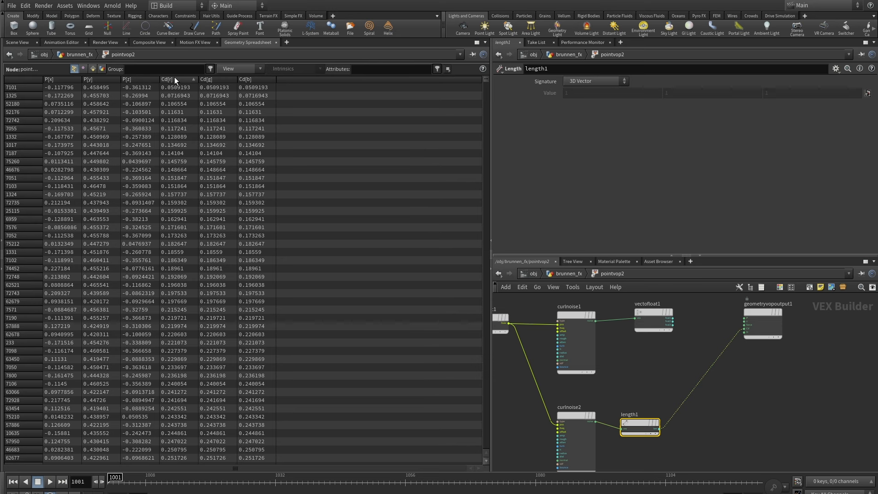
click(174, 78)
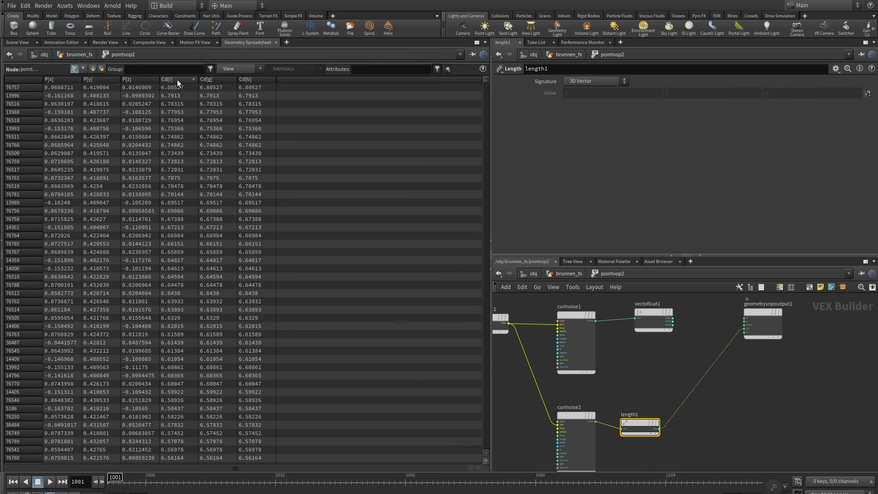
Step: Insert a Fit Range node on the wire between length1 and the Cd output and set its Source Max to 7
scroll(744, 393, up, 2)
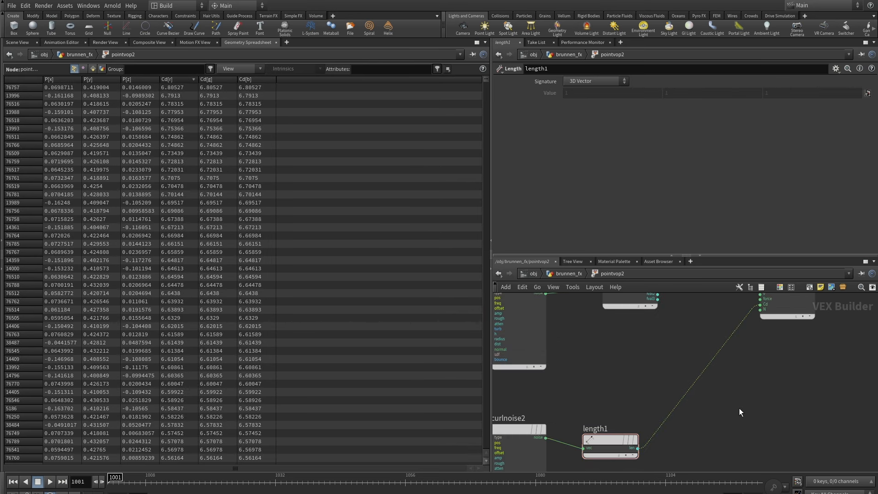
key(Tab)
text(fit)
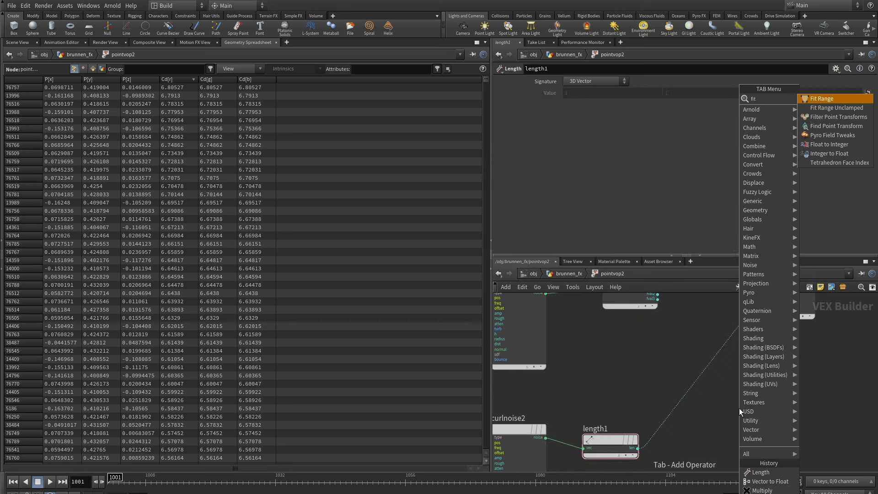
click(818, 100)
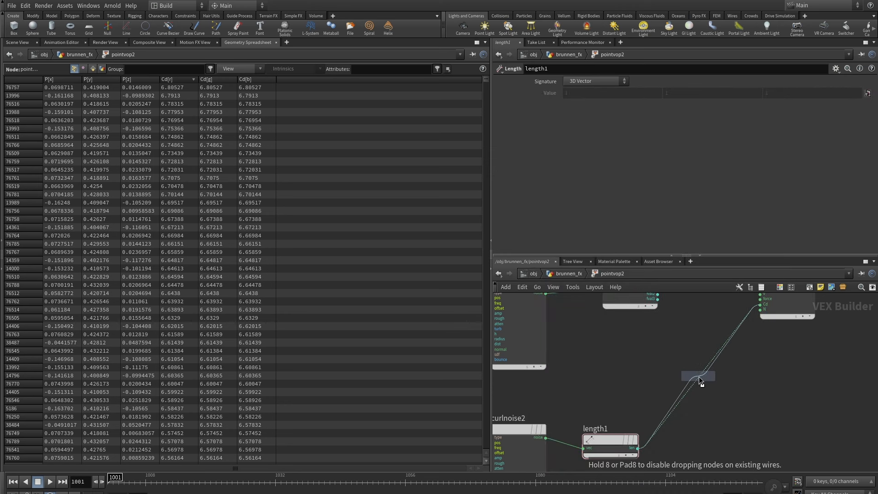
click(699, 377)
scroll(725, 419, up, 4)
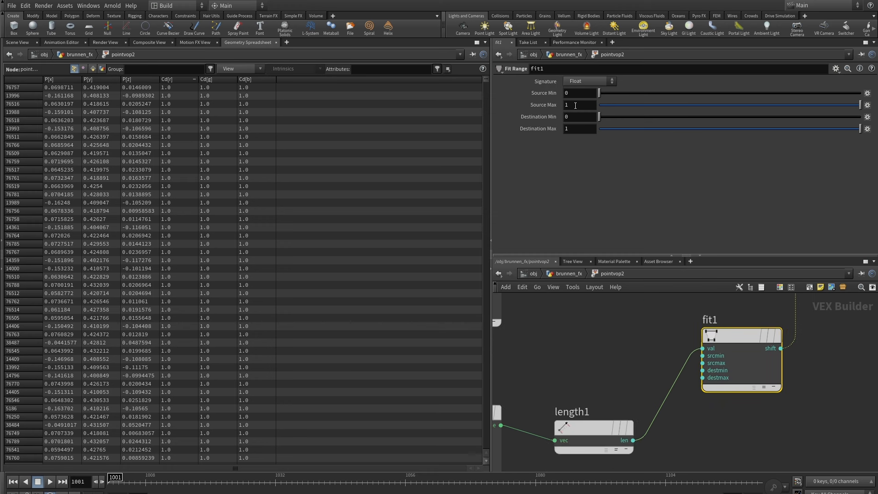
text(7)
Step: Shift the geometry output node away to make room and add a Multiply node in front of it
scroll(713, 375, down, 2)
scroll(775, 443, down, 3)
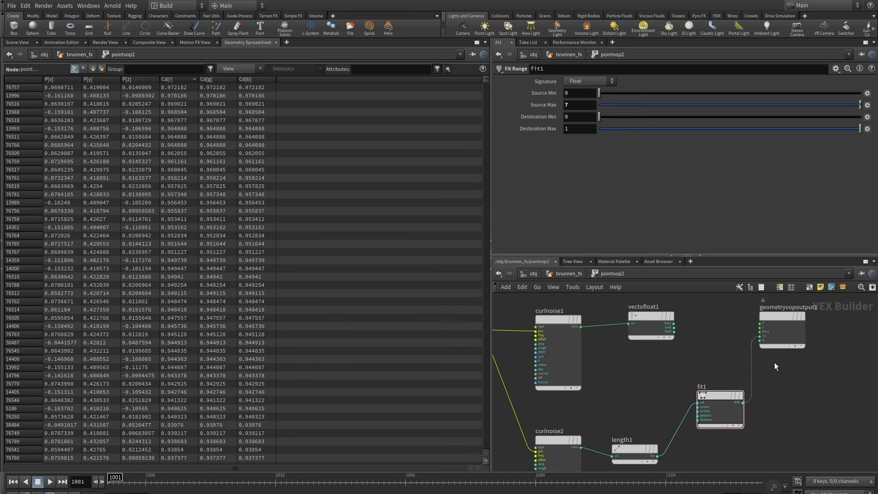
mouse_move(715, 331)
drag(715, 330, 778, 331)
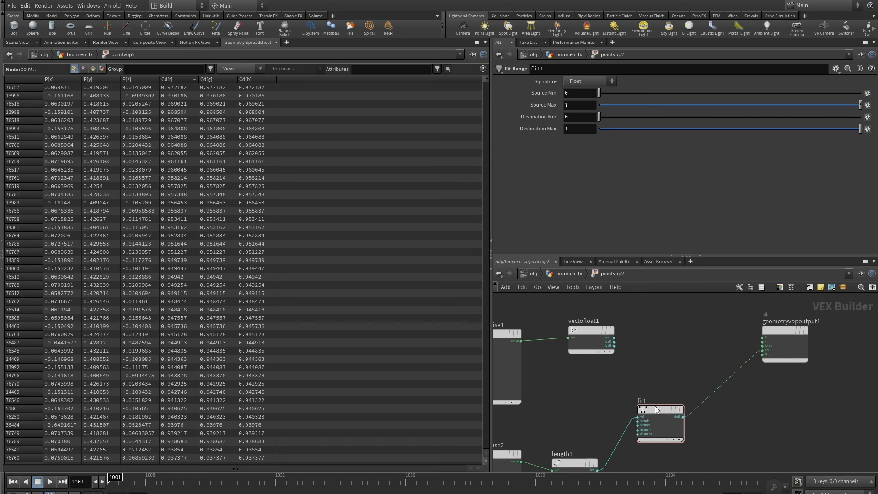
key(Tab)
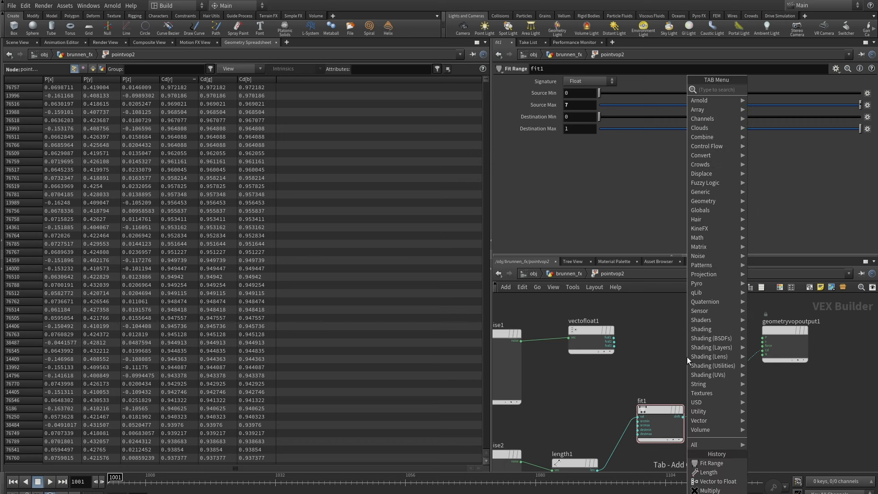
text(mul)
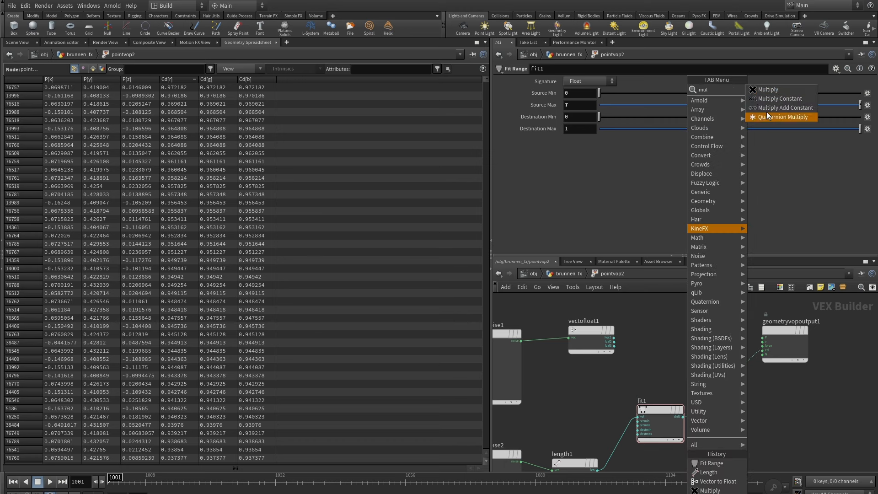
click(771, 89)
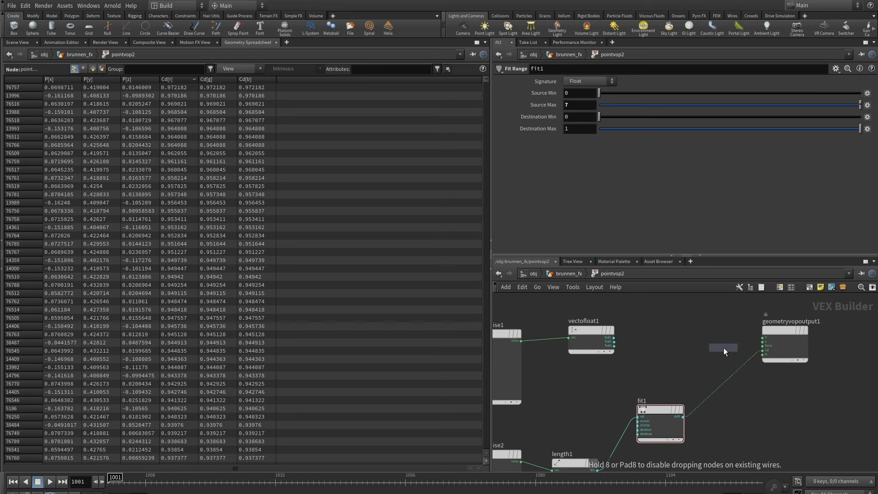
click(724, 348)
Step: Wire vectofloat1's fval1 and fit1's shift into multiply2, and feed its product into the output's Cd
scroll(674, 343, up, 2)
drag(584, 336, 708, 360)
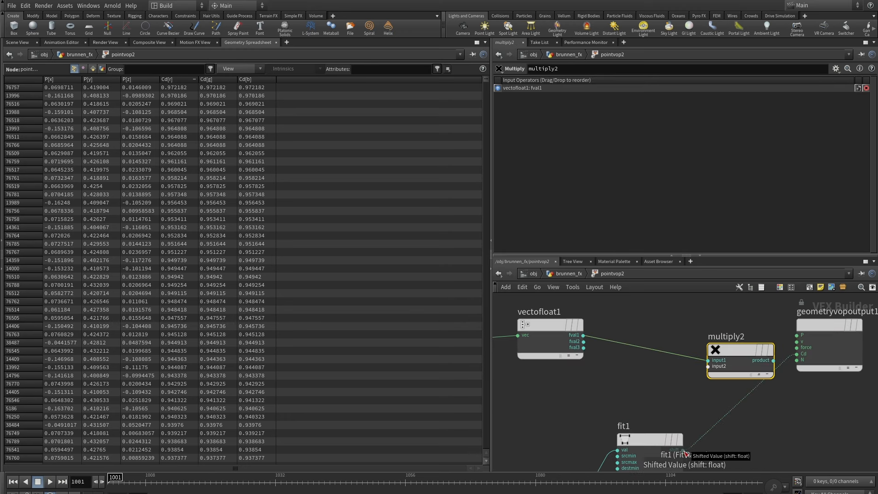
drag(684, 450, 797, 354)
scroll(723, 388, down, 4)
middle_drag(701, 375, 714, 356)
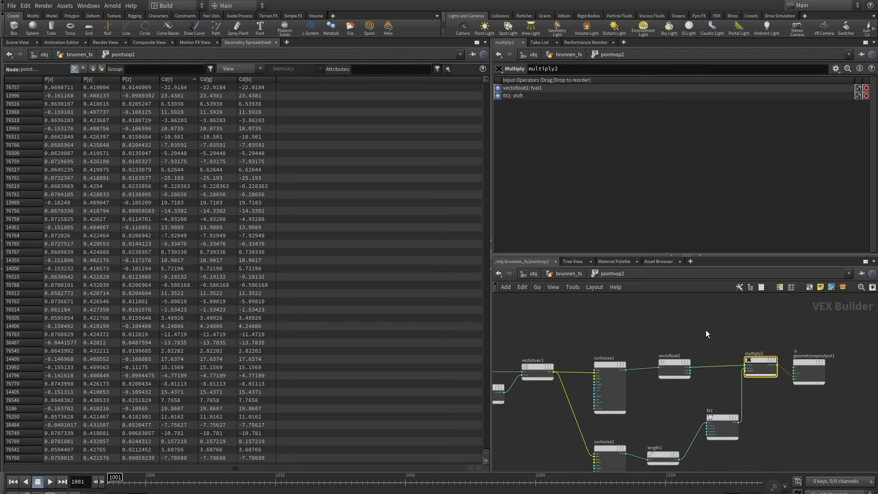
Step: Leave the pointvop2 network and play back the multiplied noise in the 3D scene view, viewed from above
click(707, 331)
key(u)
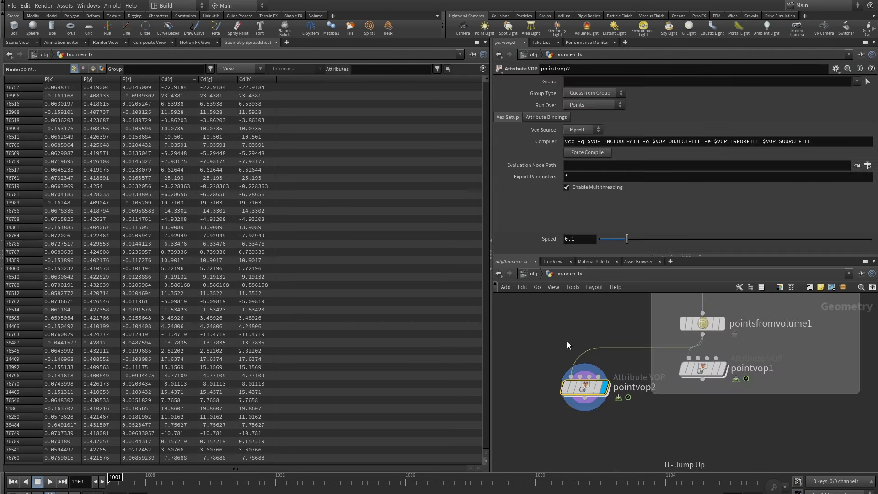
click(19, 43)
drag(277, 269, 278, 253)
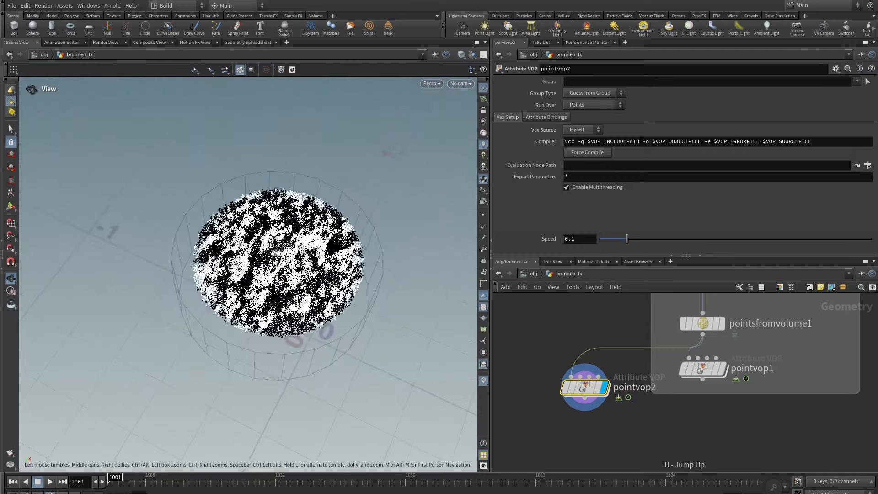
click(51, 482)
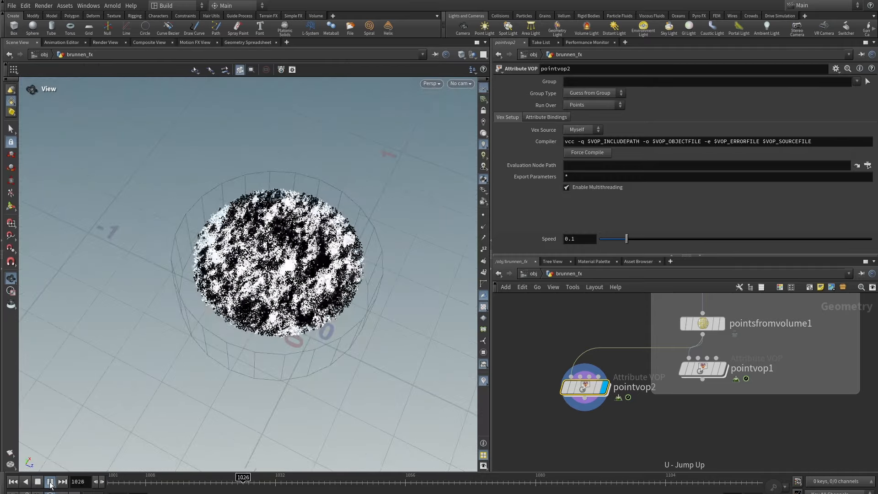
click(12, 482)
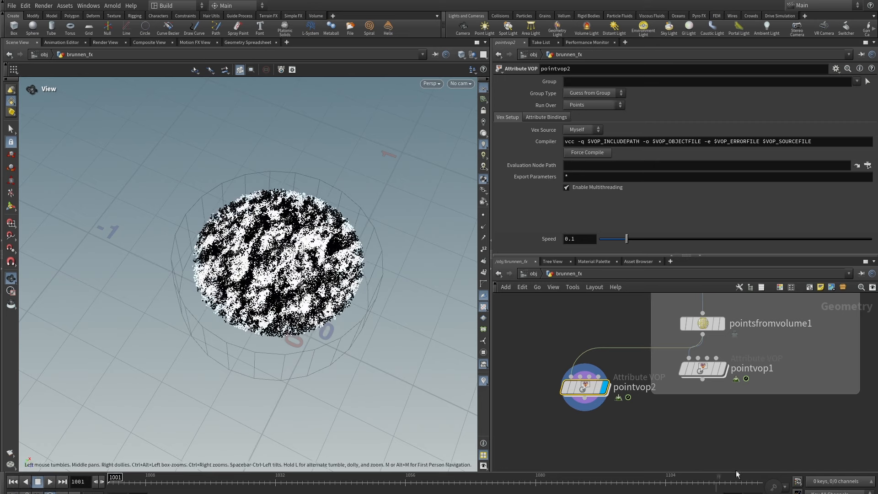
Step: Open the pointvop2 network and promote fit1's srcmin and srcmax inputs to parameters
scroll(745, 419, down, 3)
middle_drag(745, 419, 775, 361)
double_click(663, 383)
scroll(709, 358, up, 3)
click(709, 362)
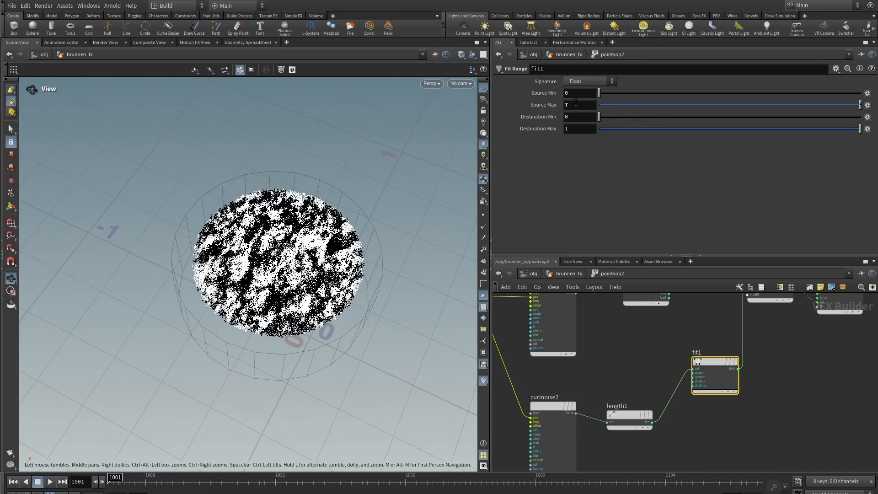
scroll(694, 373, up, 5)
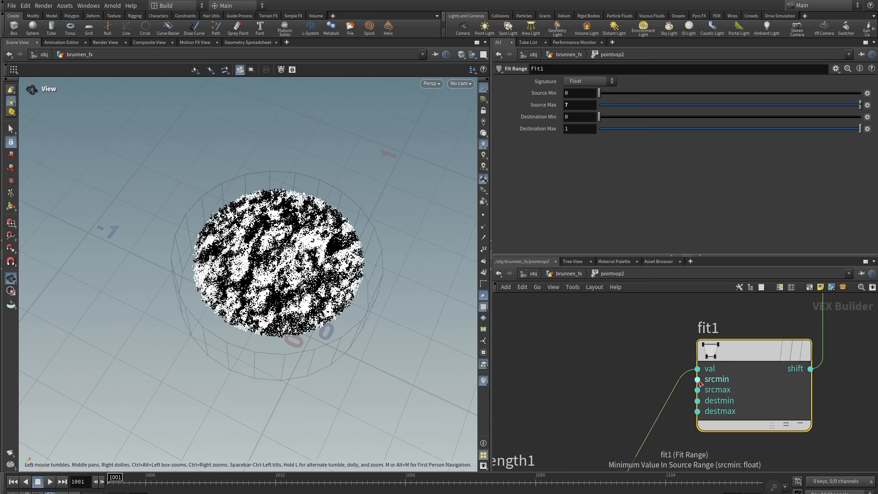
right_click(698, 380)
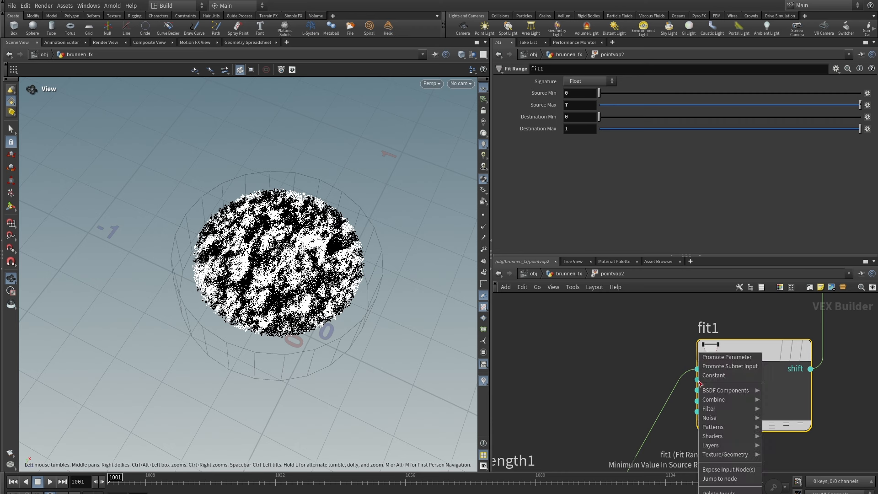
click(727, 357)
right_click(701, 392)
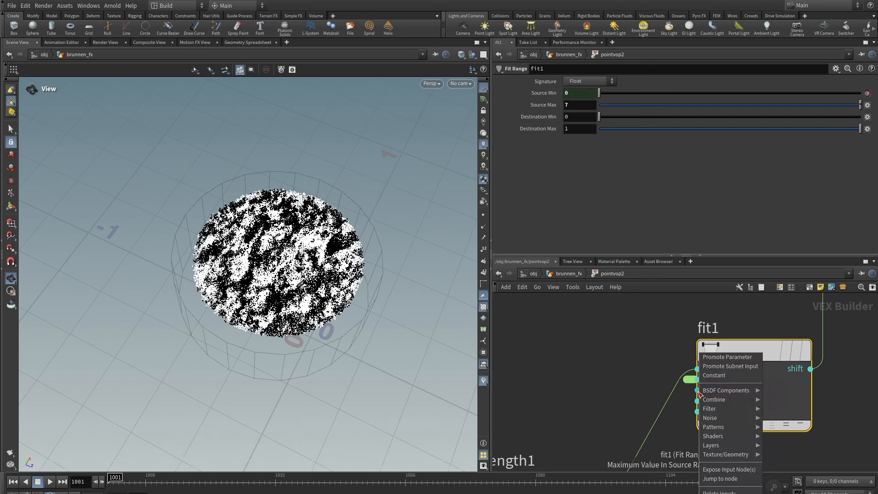
click(727, 357)
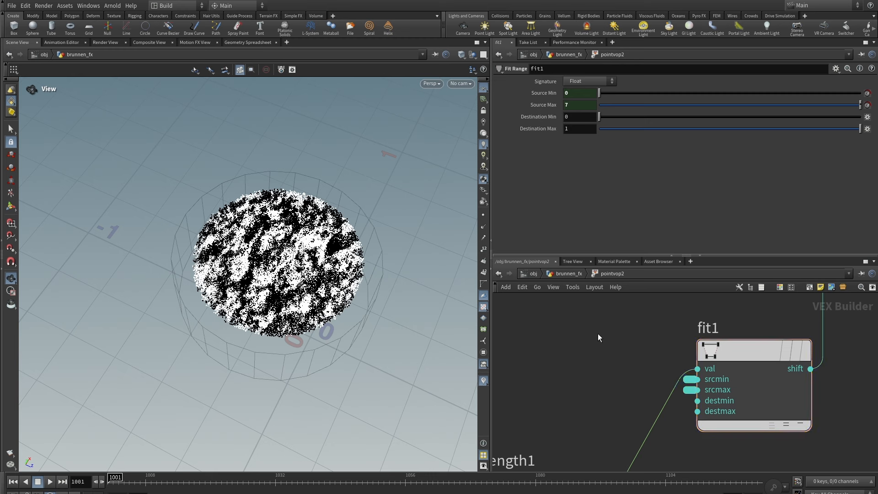
Step: Back at the pointvop2 node, set Maximum Value In Source Range to 50, play back the noise and rewind to the start
key(u)
drag(692, 256, 686, 332)
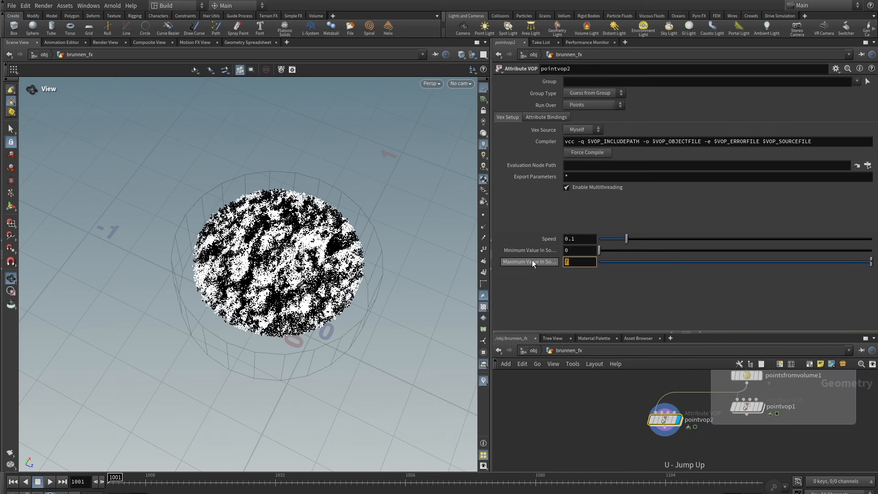
text(50)
key(Return)
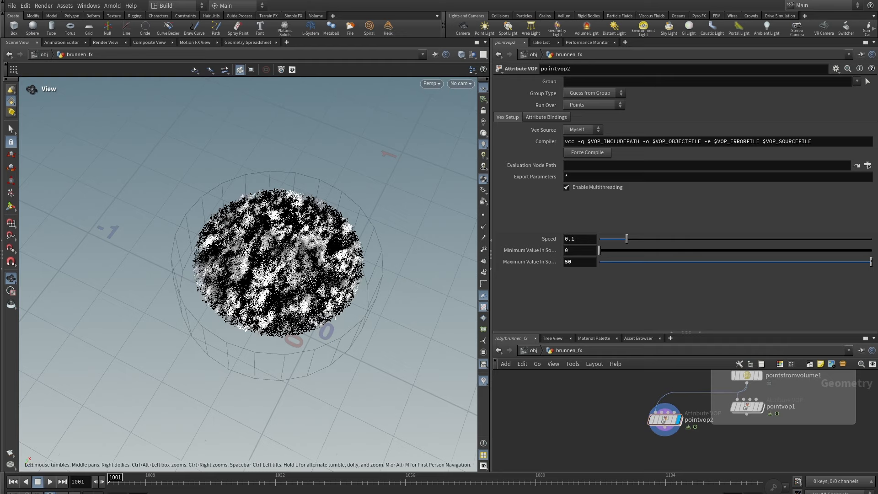
drag(306, 228, 207, 249)
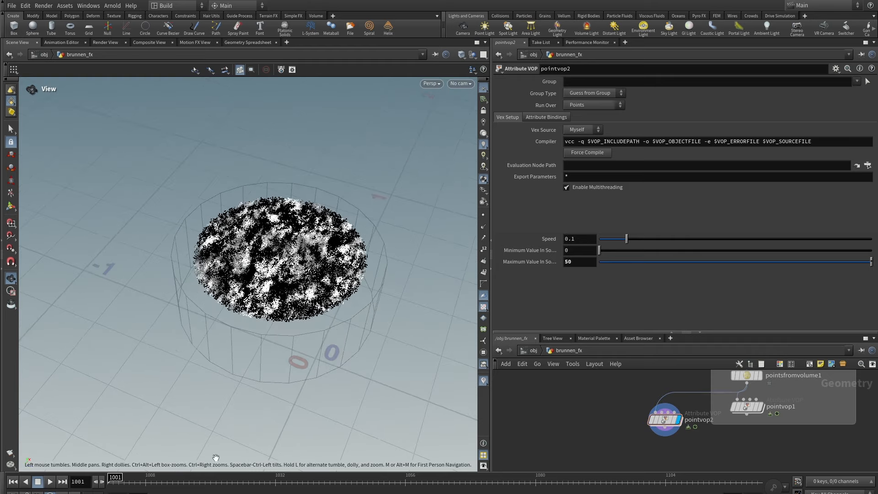
click(51, 485)
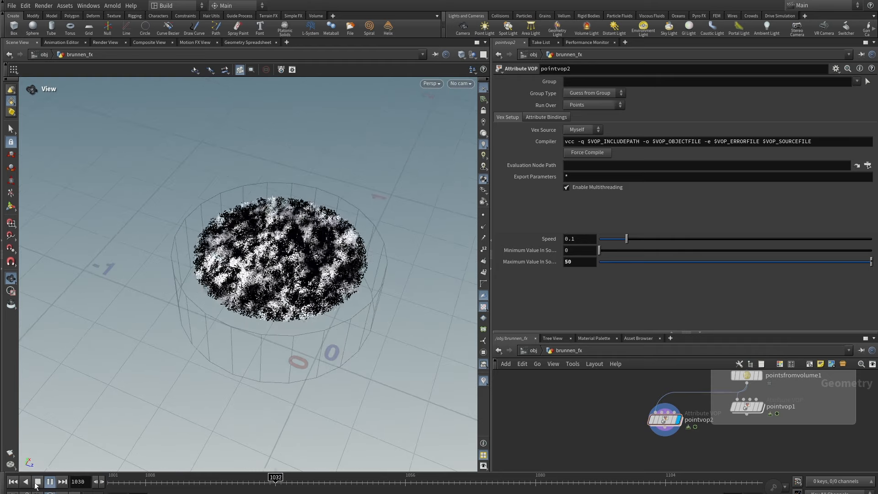
click(37, 481)
click(13, 481)
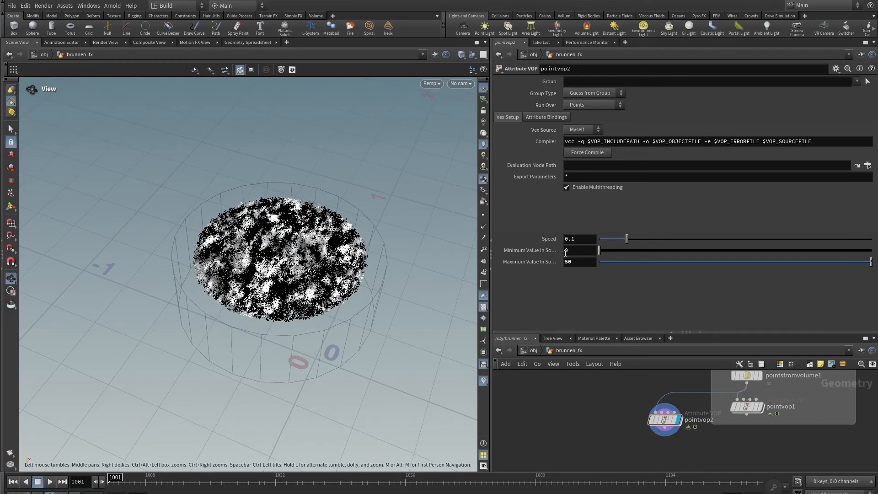
Step: Set pointvop2's Maximum Value In Source Range to 100 and play back the noise
key(Return)
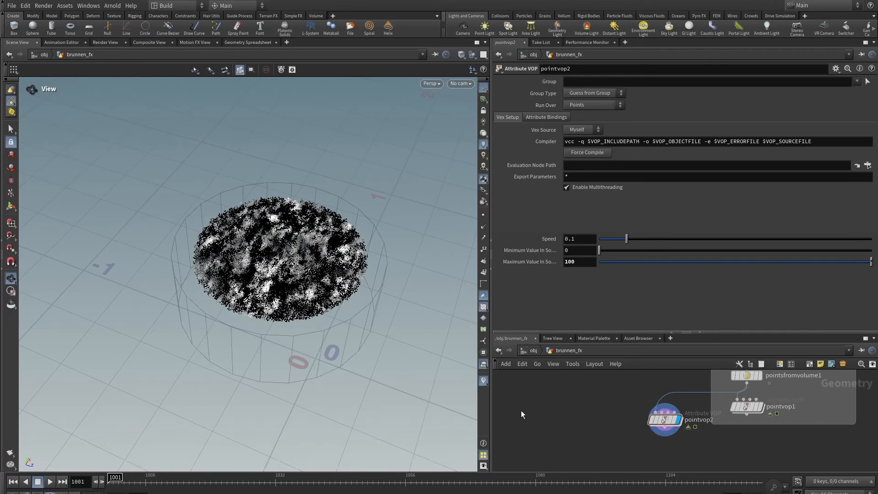
click(50, 482)
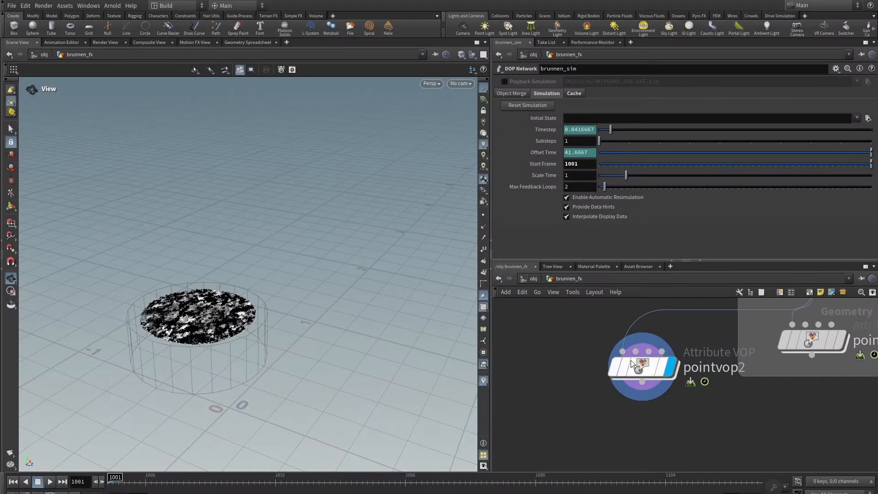
Step: Open pointvop2 again and copy all the nodes of its noise network
mouse_move(632, 367)
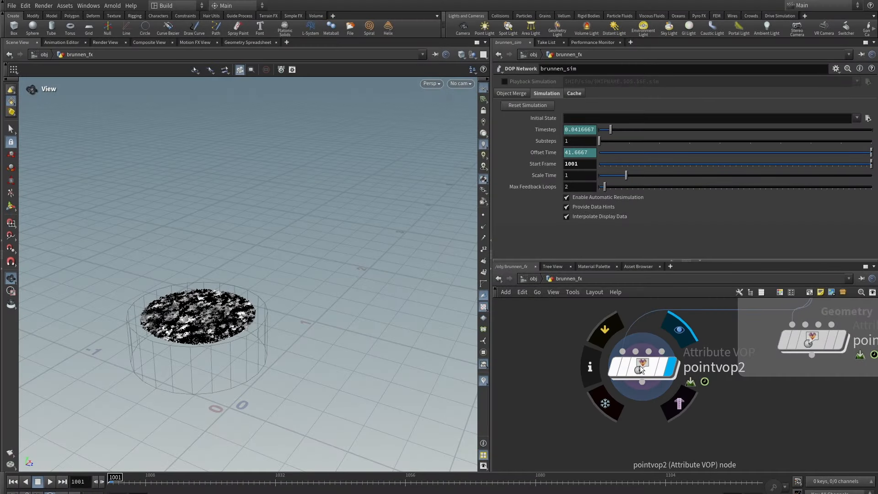
double_click(643, 369)
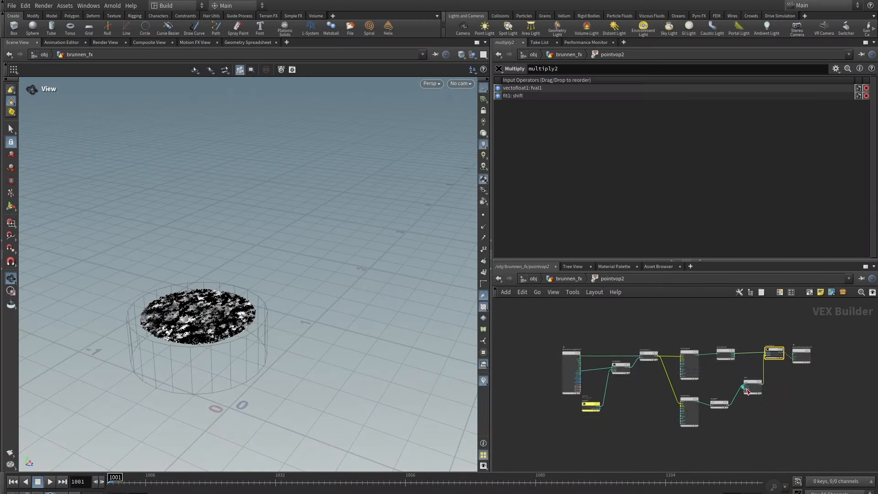
drag(610, 319, 813, 410)
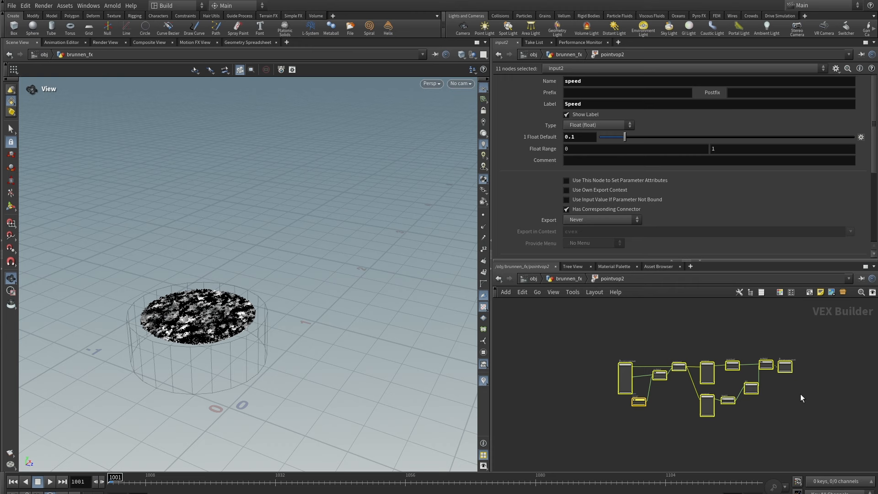
key(ctrl+c)
click(697, 324)
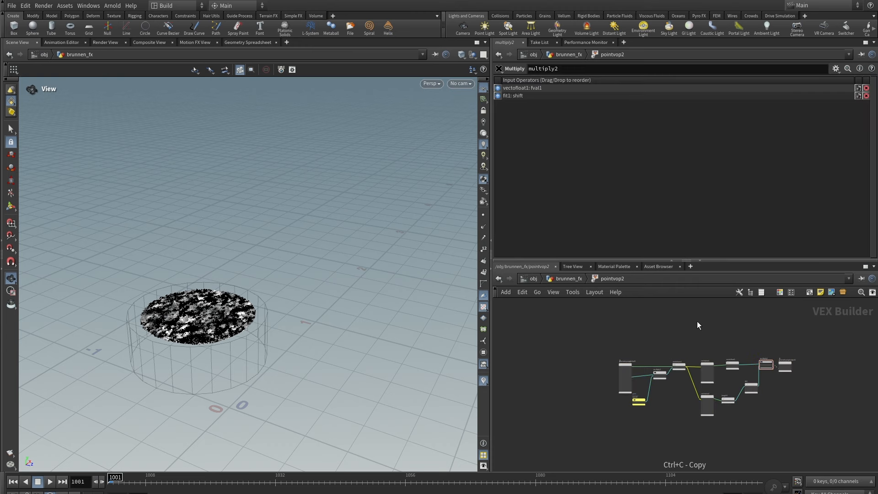
Step: Return to the object level and go into the flip_sim DOP network inside the work geometry
key(u)
key(u)
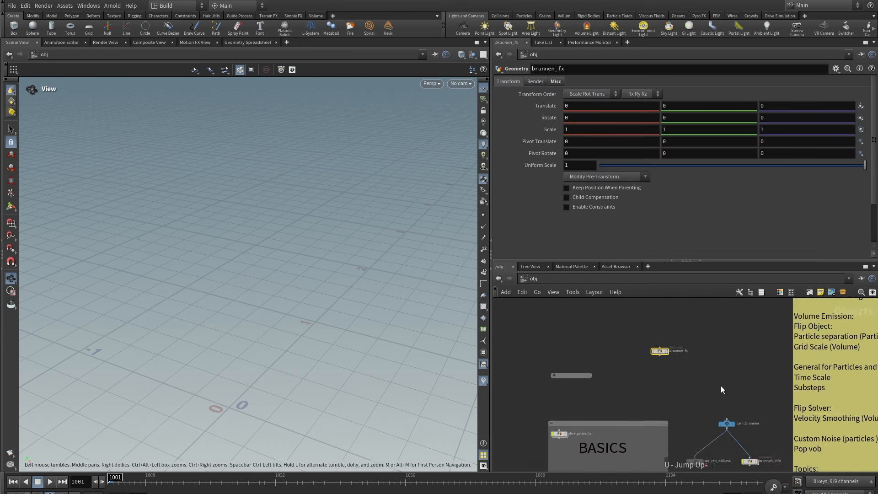
double_click(652, 346)
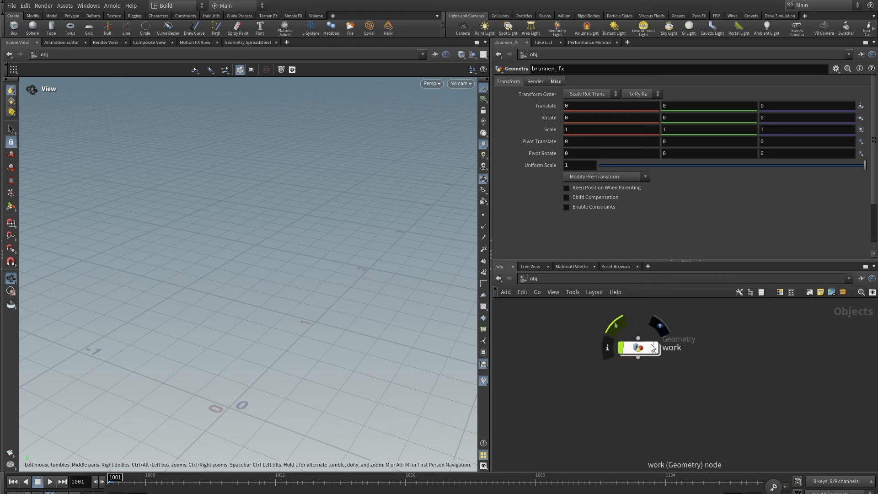
scroll(635, 351, up, 3)
middle_drag(654, 360, 643, 293)
scroll(591, 380, up, 2)
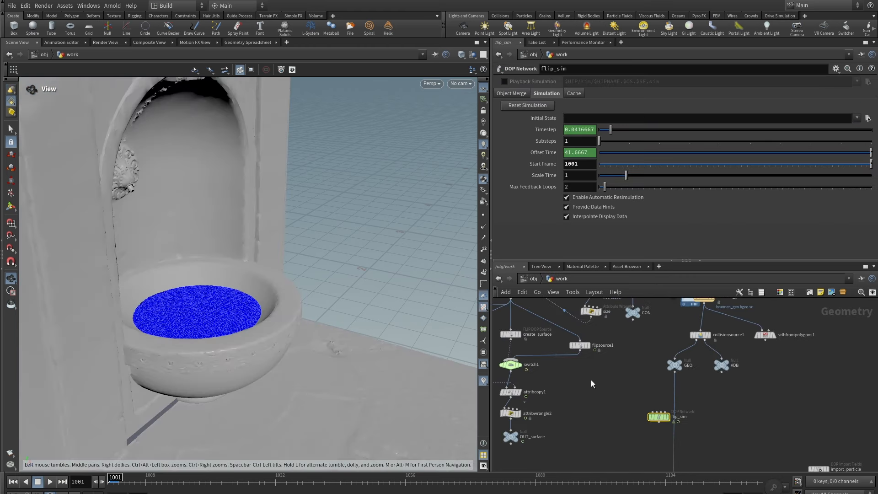
middle_drag(603, 409, 600, 357)
scroll(680, 364, up, 2)
double_click(680, 364)
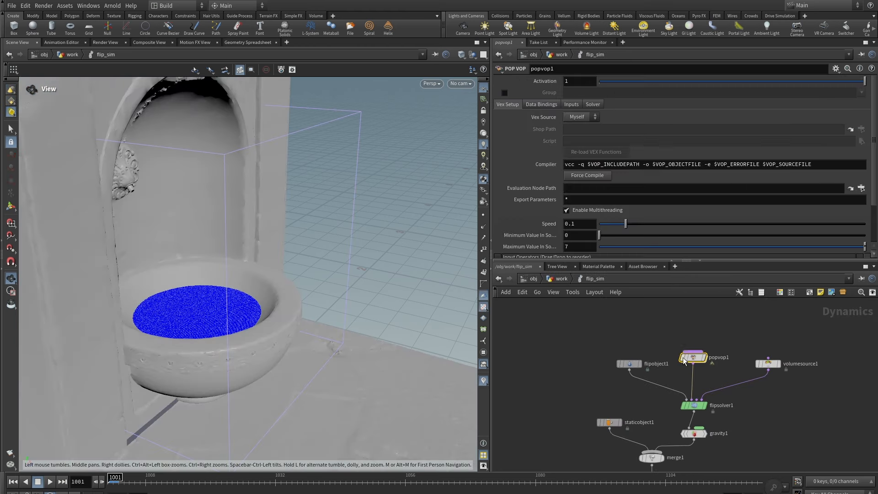
Step: Delete the existing popvop1 node and place a new POP VOP above flipsolver1
drag(719, 336, 663, 375)
key(Delete)
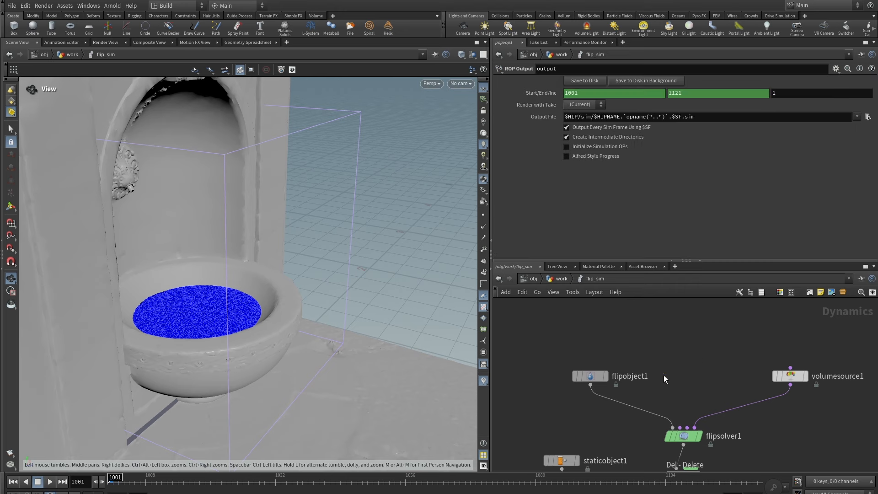
scroll(697, 361, up, 2)
key(Tab)
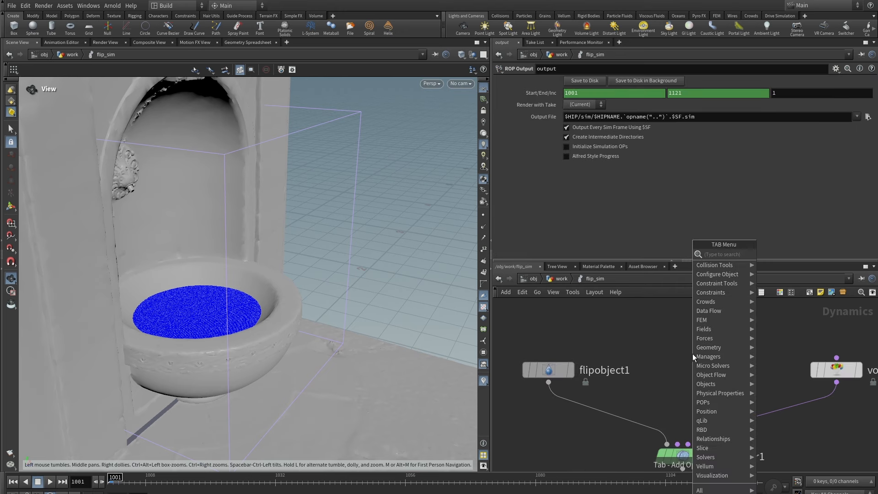
text(popv)
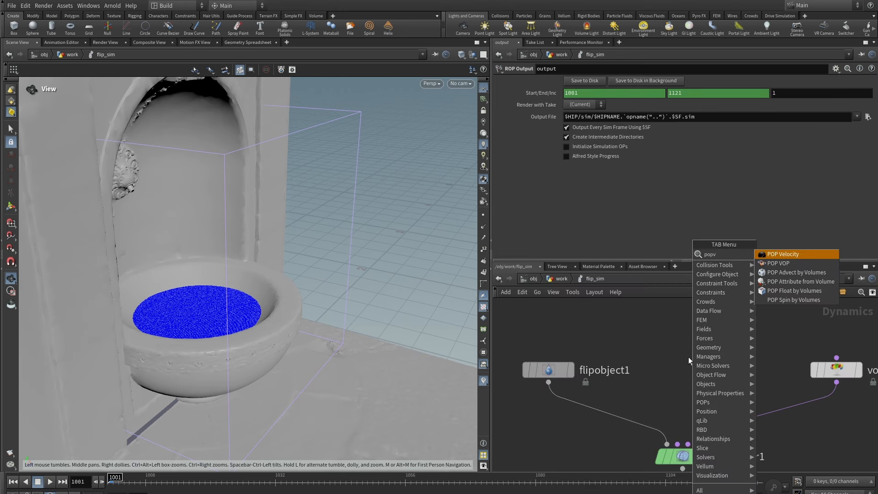
click(778, 264)
click(676, 356)
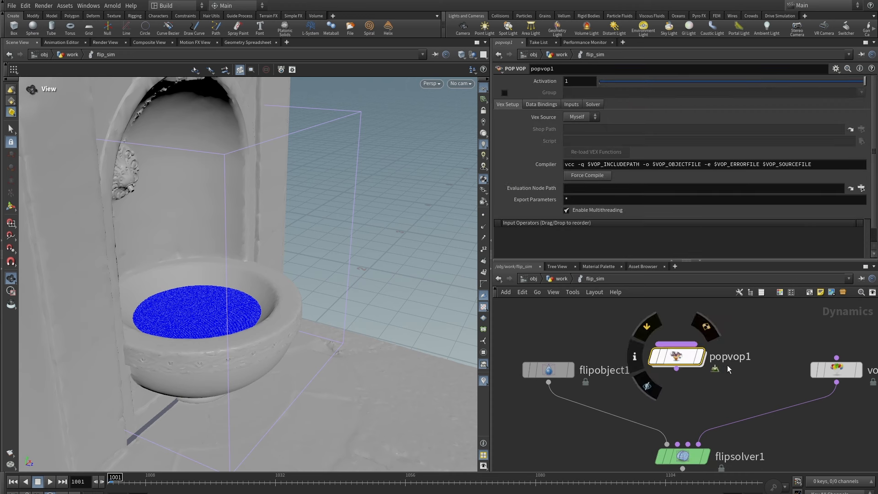
Step: Wire the new POP VOP's output into the second input of flipsolver1
scroll(713, 382, up, 1)
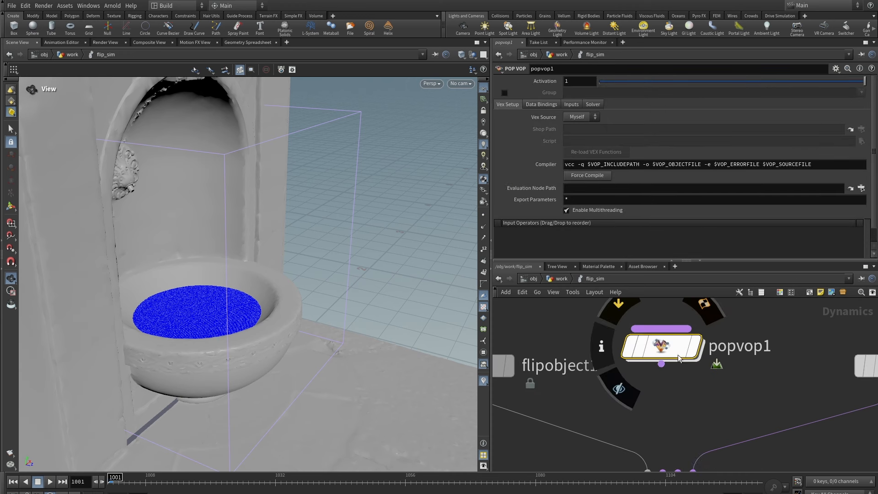
scroll(698, 392, down, 2)
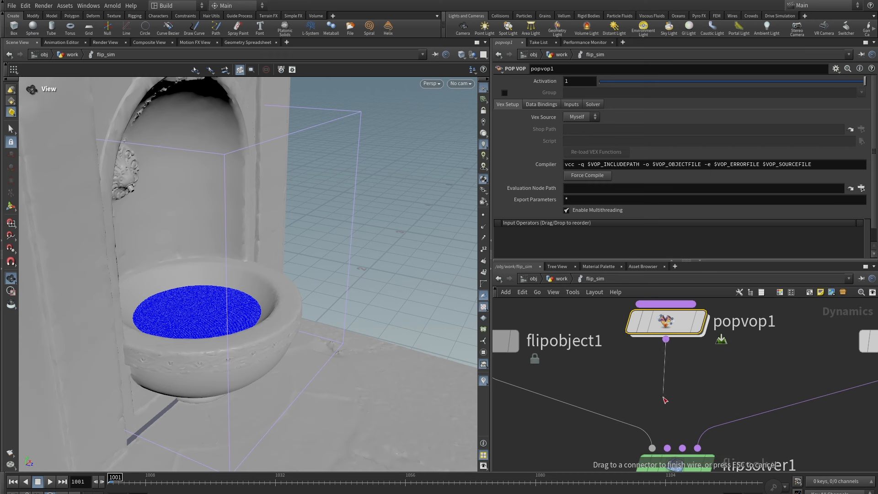
drag(667, 340, 668, 448)
Step: Replace the default nodes inside popvop1 with the copied noise network
scroll(704, 361, up, 2)
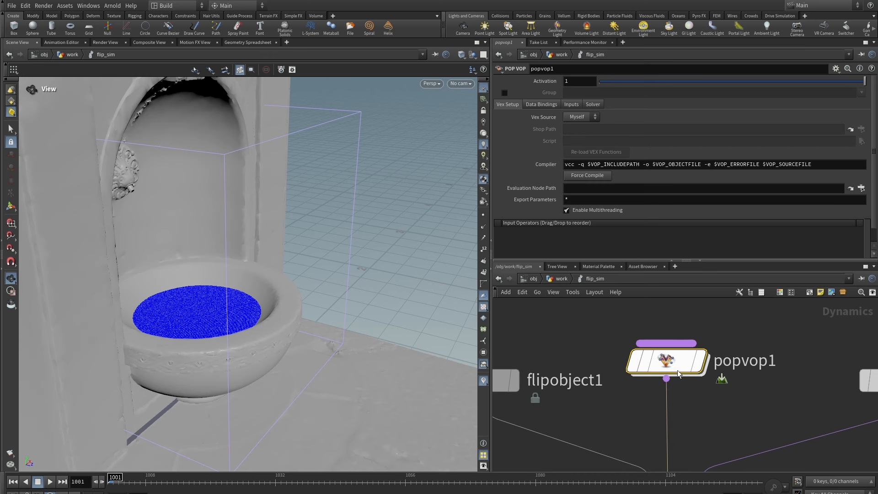
double_click(671, 365)
drag(762, 334, 609, 449)
key(Delete)
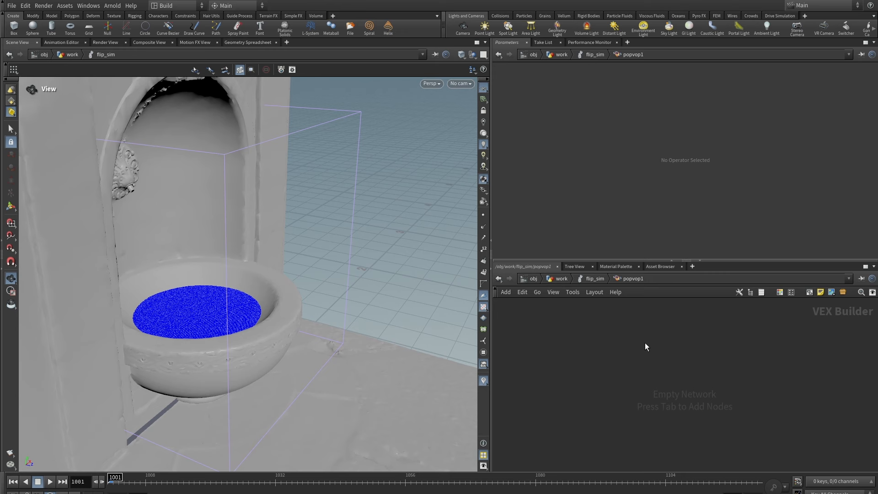
key(ctrl+v)
Step: Rewire multiply2's product from Cd to the force input of geometryvopoutput1
scroll(807, 371, up, 8)
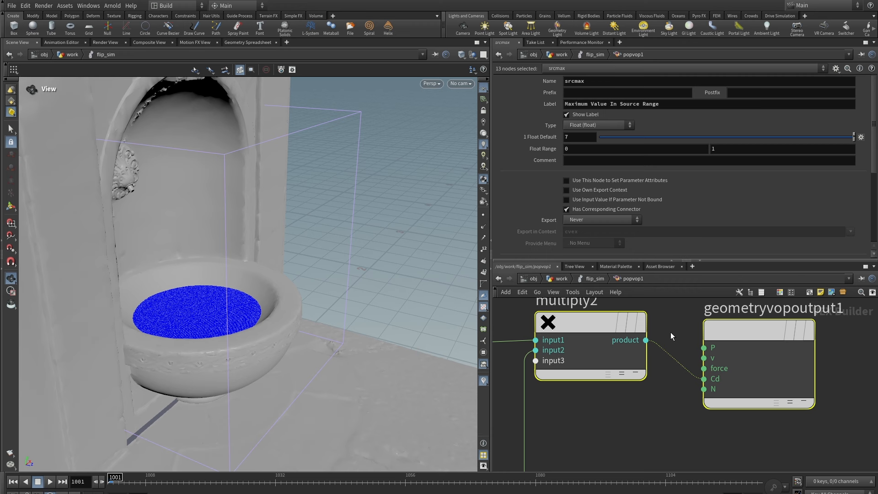
drag(671, 328, 668, 375)
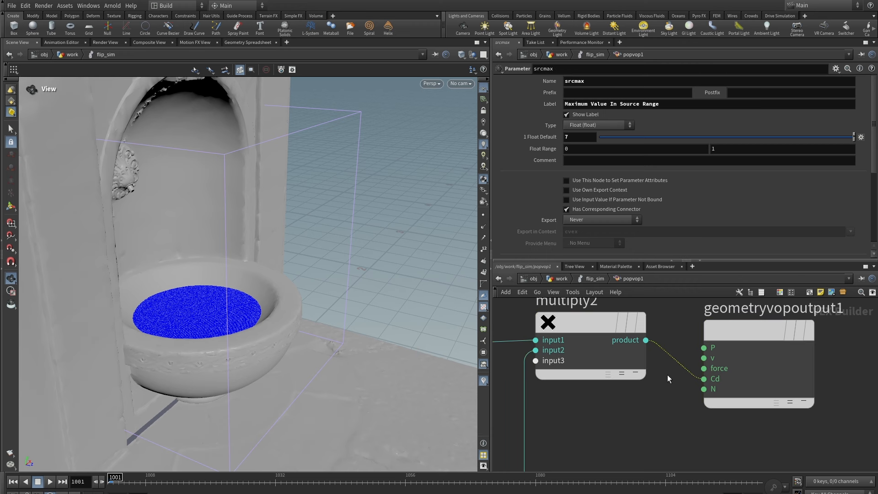
click(647, 341)
scroll(652, 387, down, 3)
Step: Spread out the output, fit1 and multiply2 nodes to make room in front of multiply2
drag(608, 343, 608, 356)
drag(724, 353, 783, 346)
scroll(727, 390, down, 3)
middle_drag(689, 423, 770, 358)
drag(671, 388, 599, 372)
middle_drag(699, 364, 690, 406)
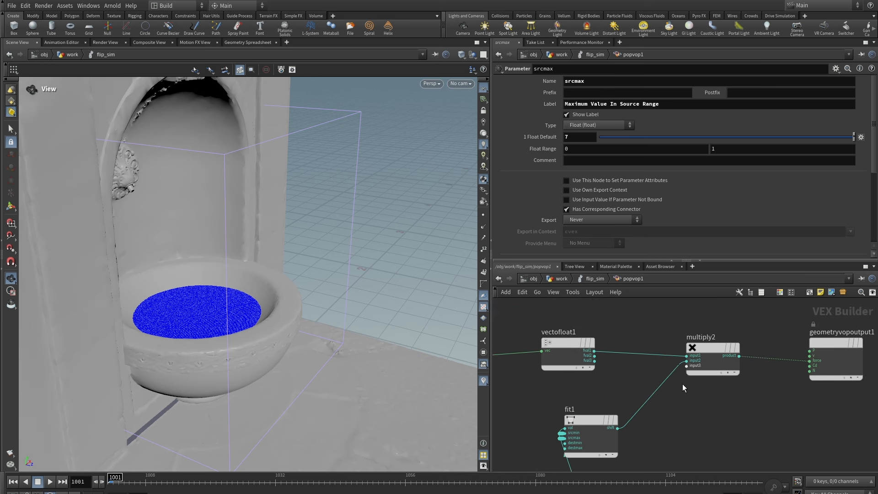
middle_drag(712, 349, 682, 367)
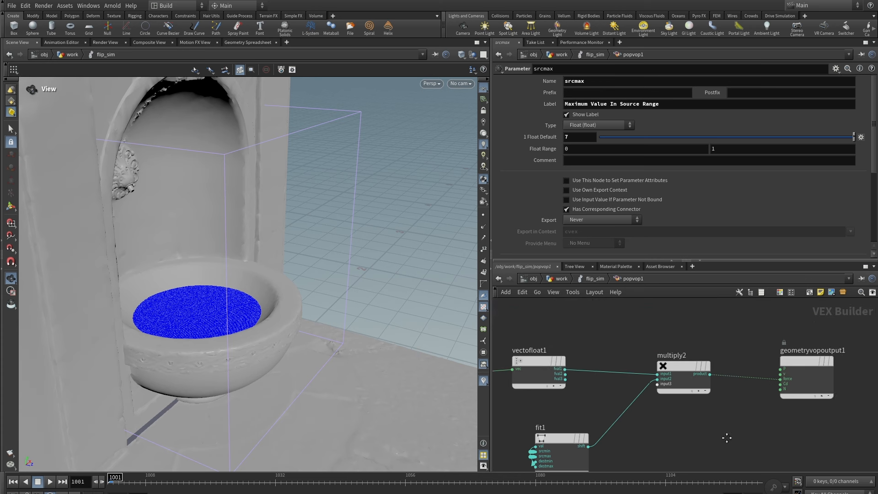
drag(683, 366, 705, 362)
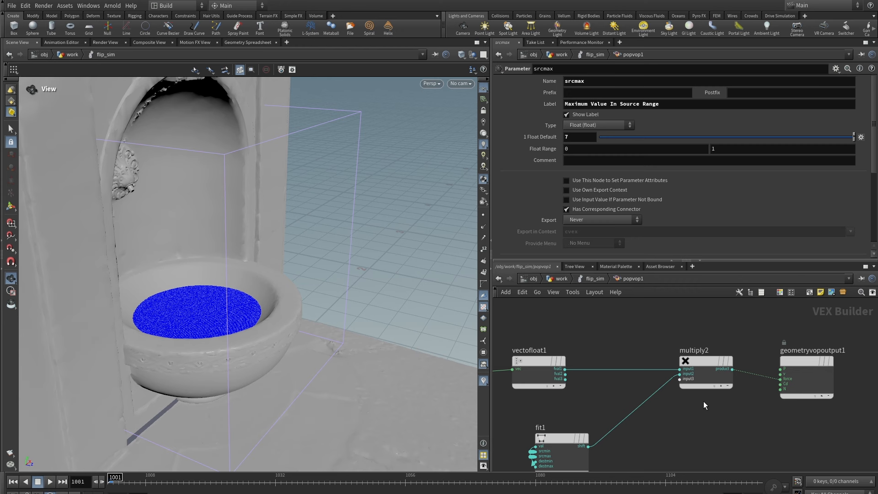
Step: Promote the third input of multiply2 to a parameter node and place it below multiply2
scroll(704, 402, up, 3)
right_click(663, 364)
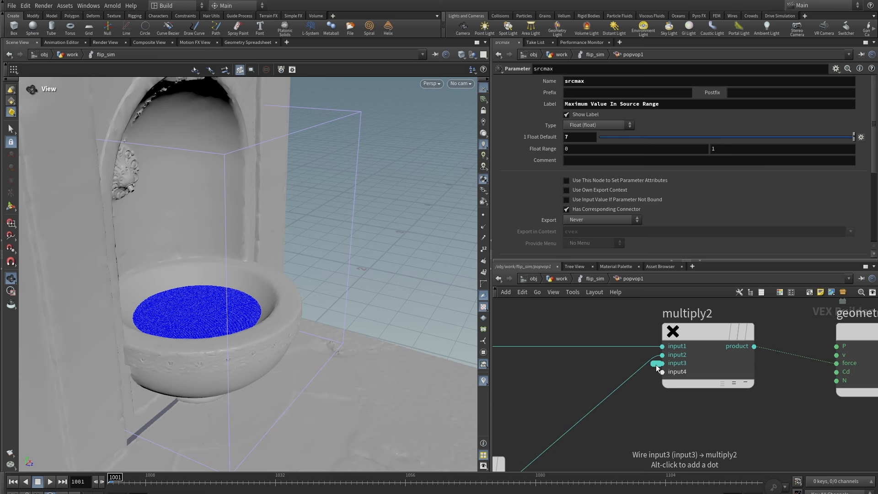
middle_click(656, 364)
drag(694, 352, 728, 435)
Step: Name the promoted parameter force_mult and label it Force
double_click(609, 81)
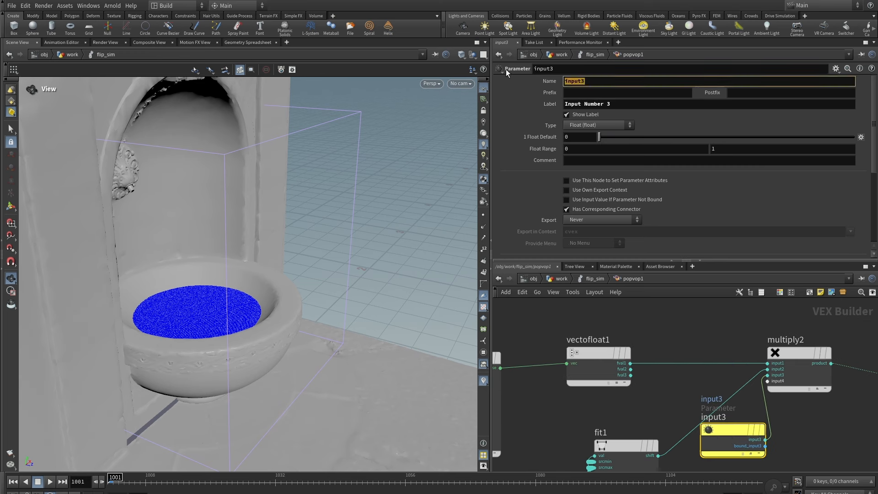
text(force)
key(Tab)
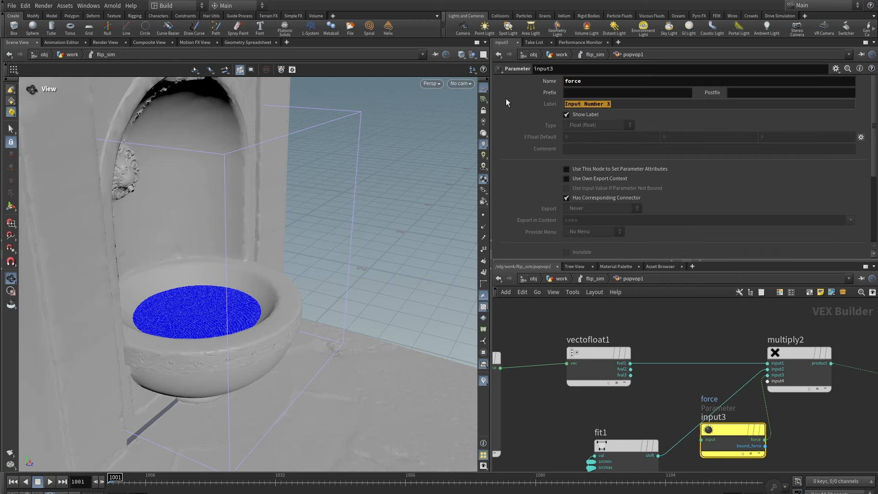
text(Force)
click(594, 81)
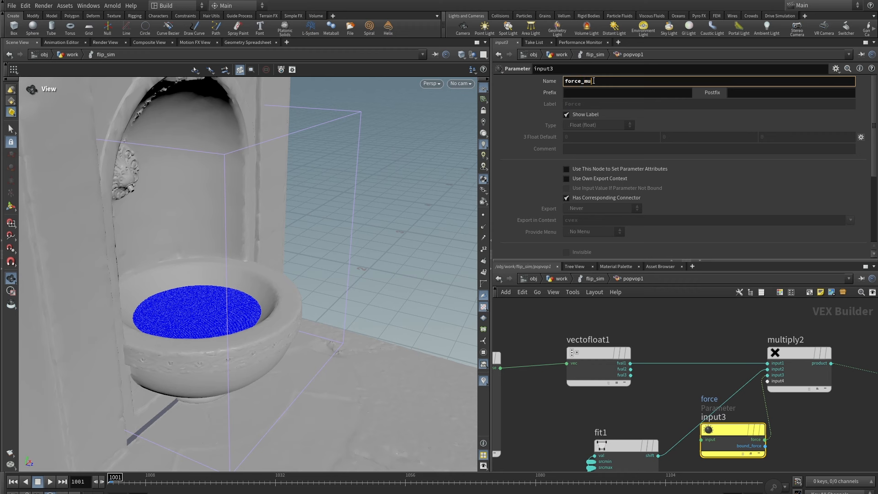
key(Return)
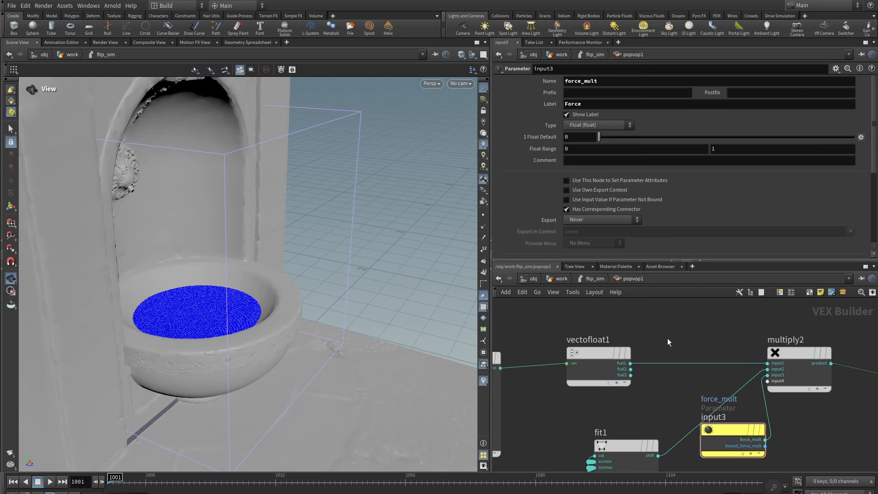
click(592, 102)
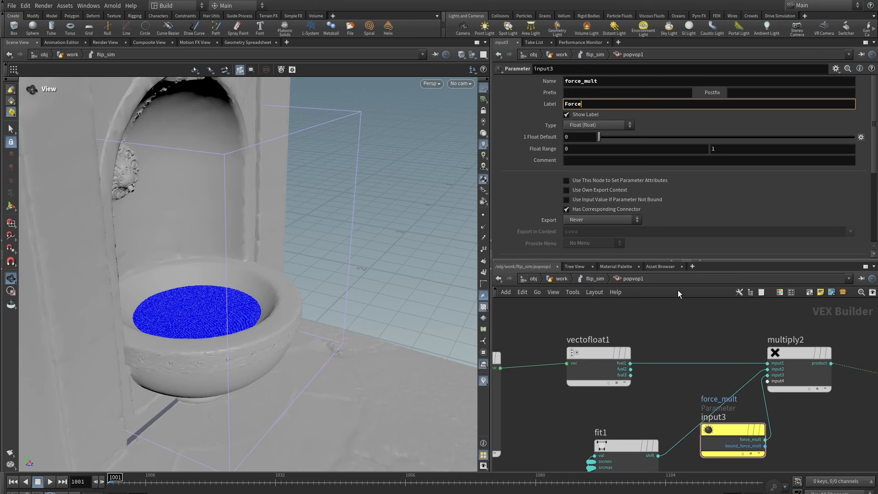
Step: Return to the flip_sim network and set the Force parameter of popvop1 to 0.1
scroll(692, 322, down, 3)
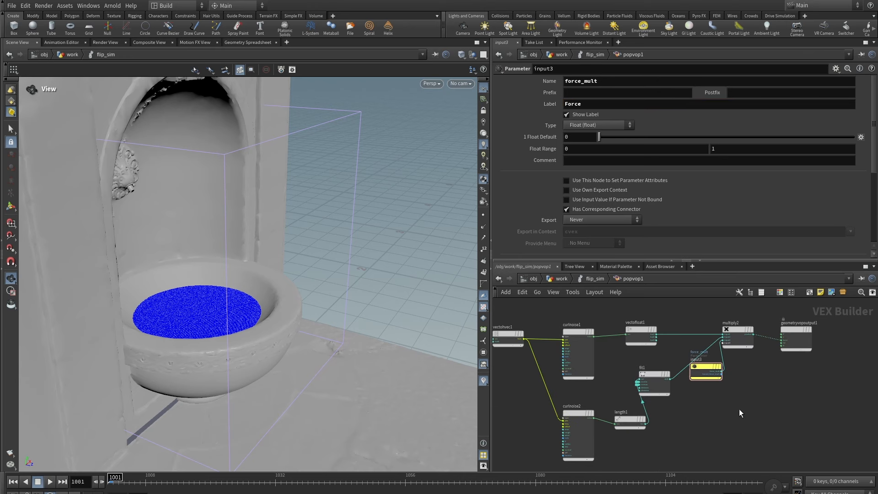
key(u)
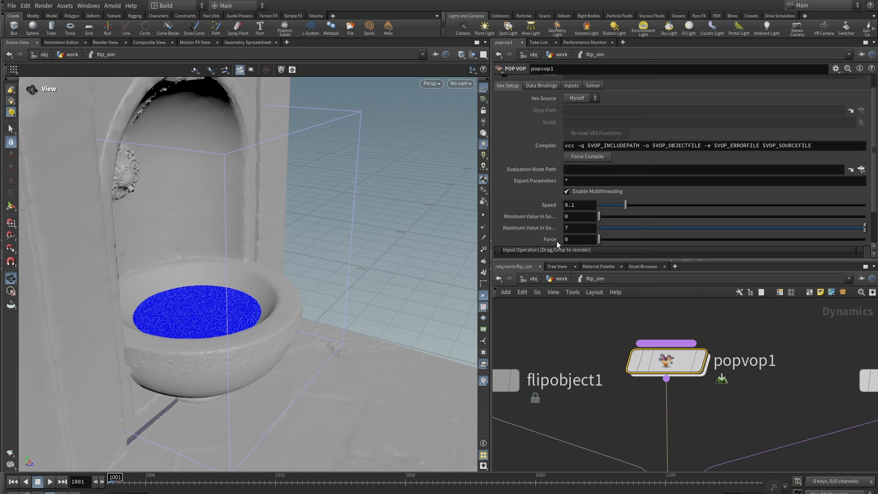
text(.)
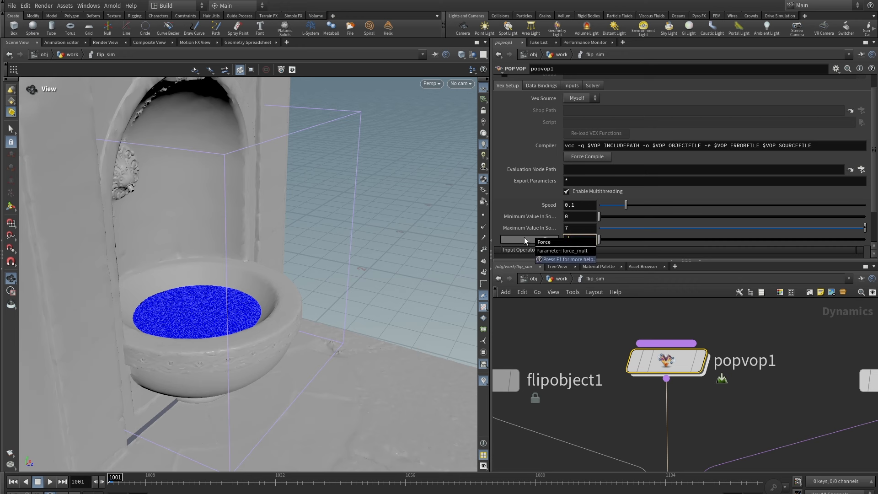
text(1)
scroll(700, 379, down, 3)
middle_drag(737, 454, 755, 384)
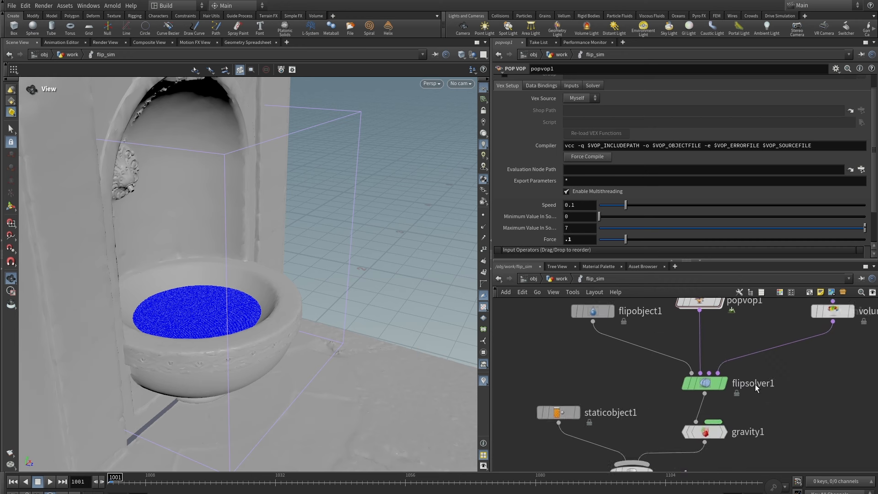
scroll(756, 384, down, 3)
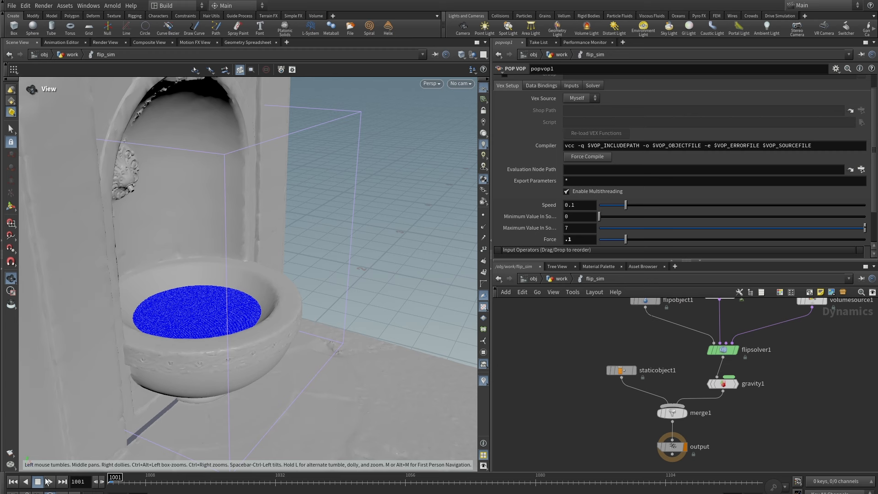
Step: Change the viewport display options to a dark background colour scheme and show particles as Pixels
key(d)
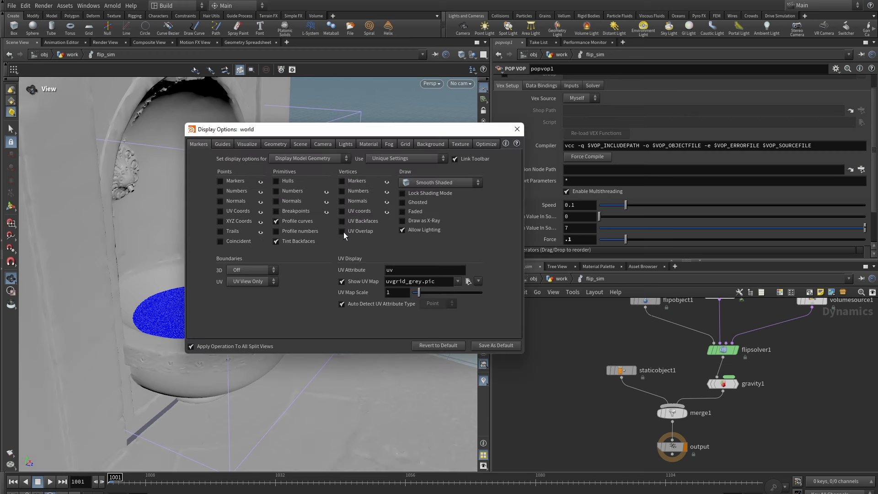
click(427, 144)
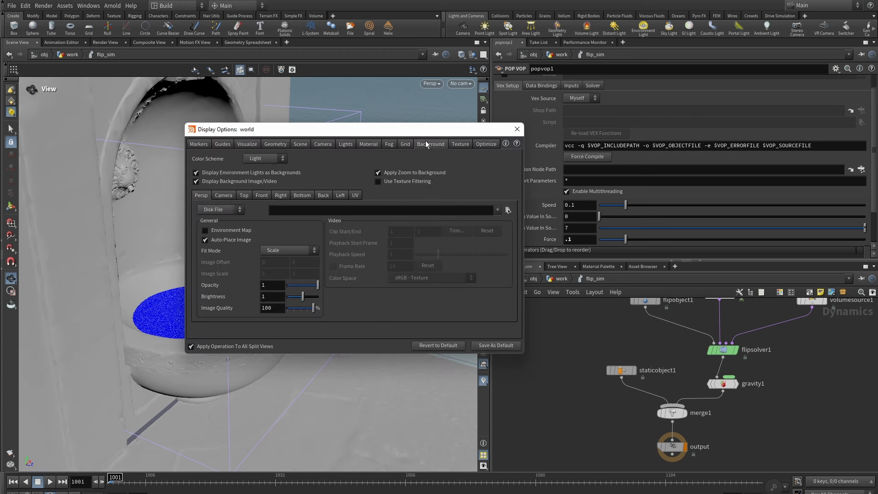
click(265, 158)
click(259, 168)
click(275, 143)
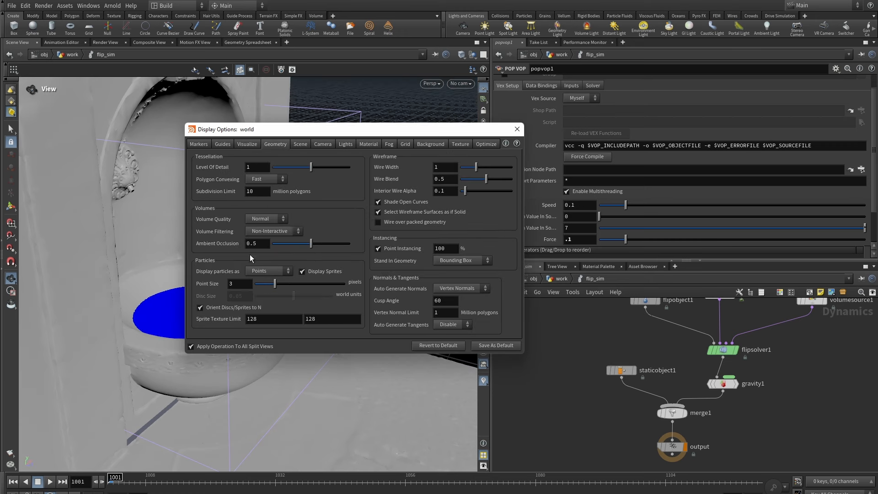
click(265, 271)
click(259, 290)
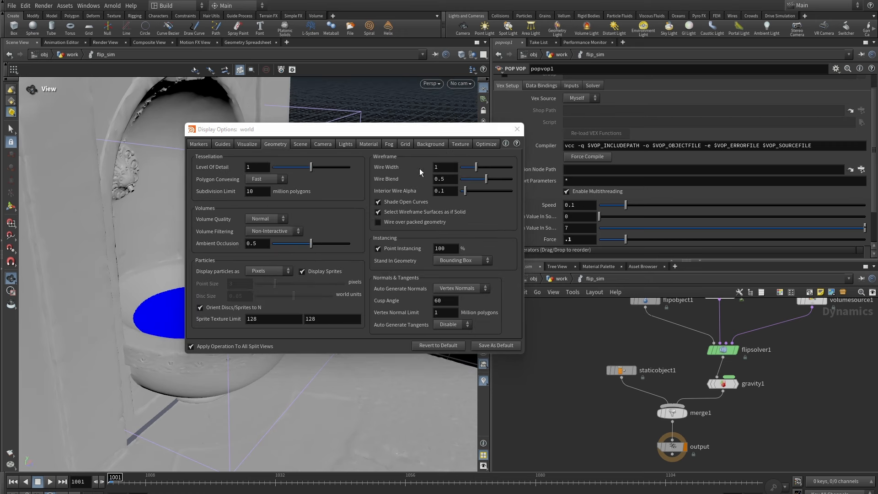
click(517, 129)
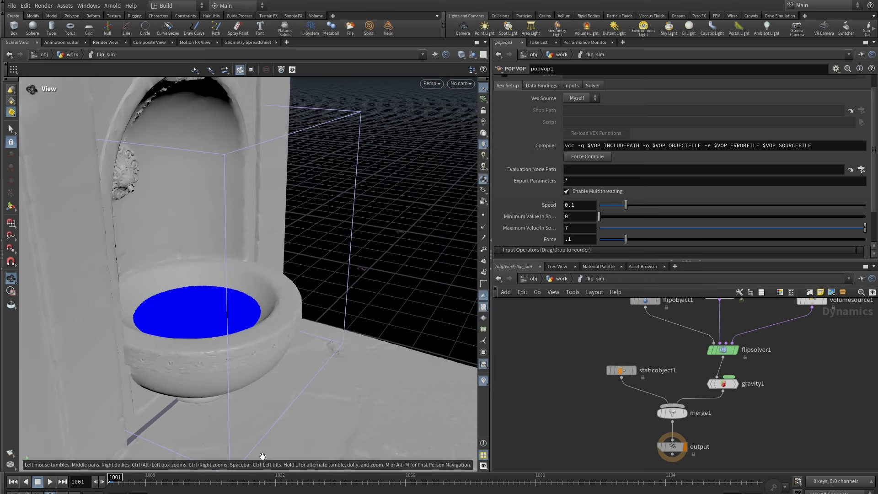
Step: Play the FLIP simulation from frame 1001 to check how the noise force moves the water in the basin
click(49, 485)
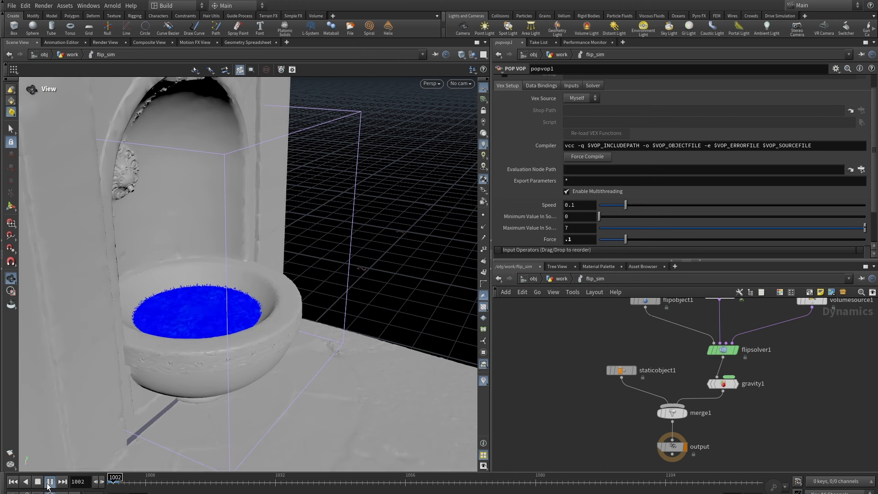
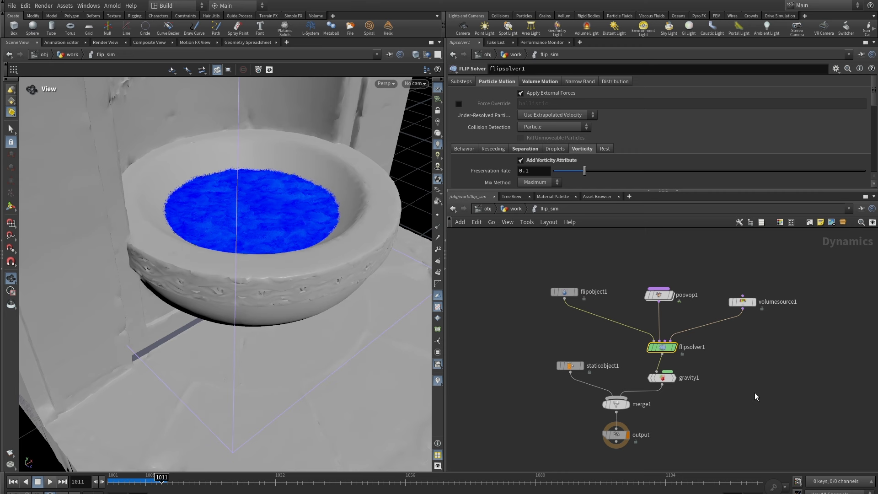
scroll(750, 377, down, 3)
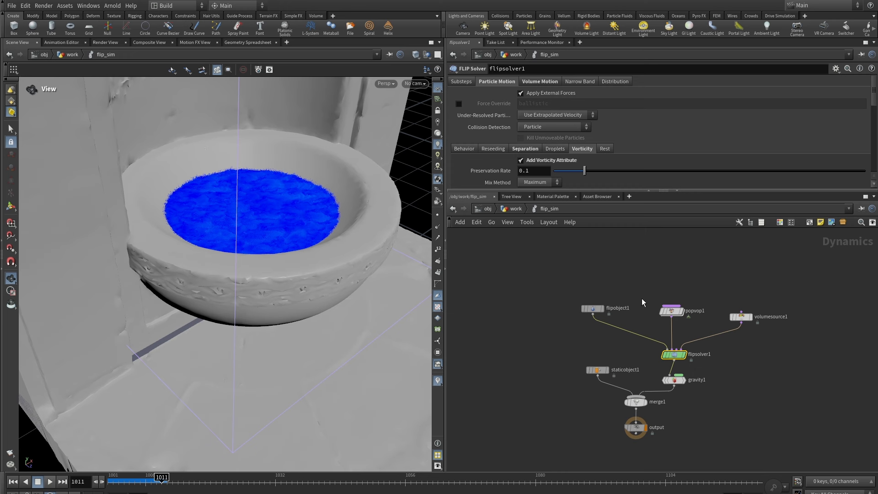
middle_drag(641, 255, 664, 277)
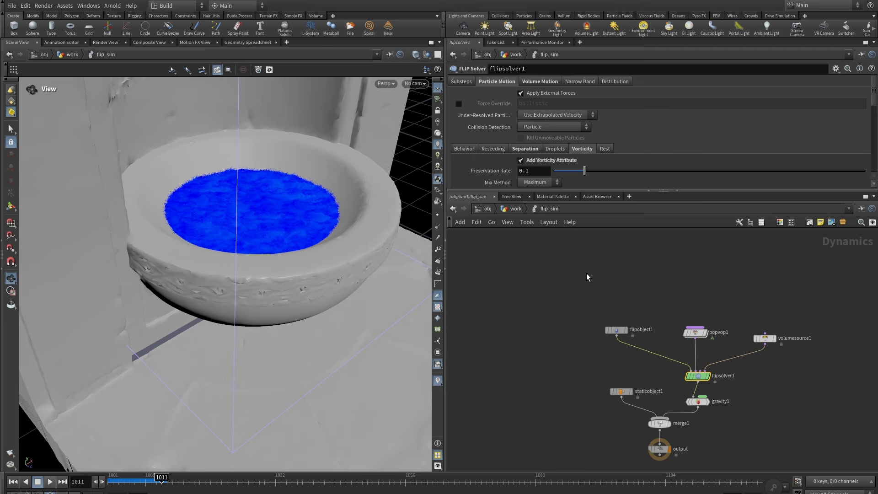
Step: Examine the point attributes of flipobject1's Geometry data inside flip_sim in the Geometry Spreadsheet, from force through velocity and vorticity
scroll(632, 277, down, 3)
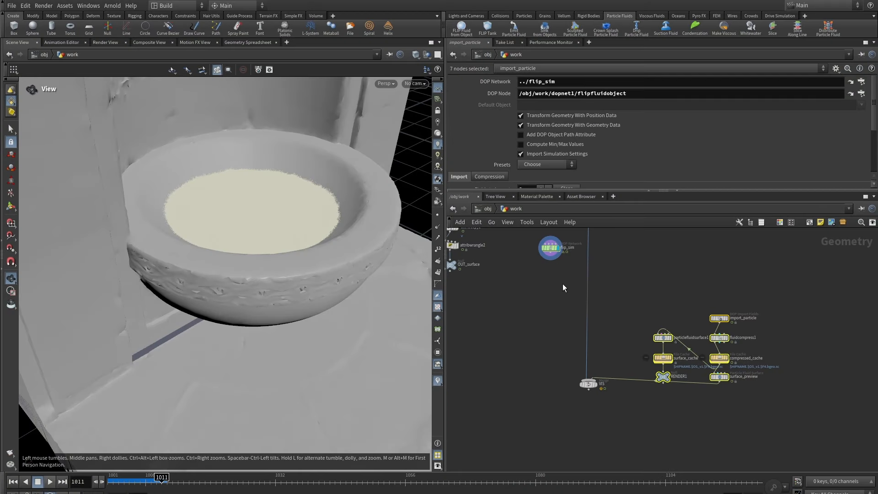
middle_drag(563, 284, 567, 343)
scroll(566, 343, up, 4)
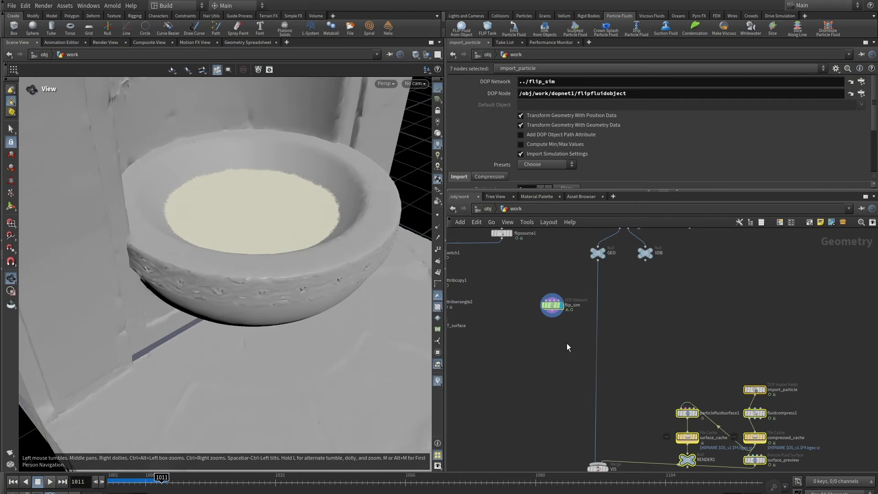
double_click(549, 298)
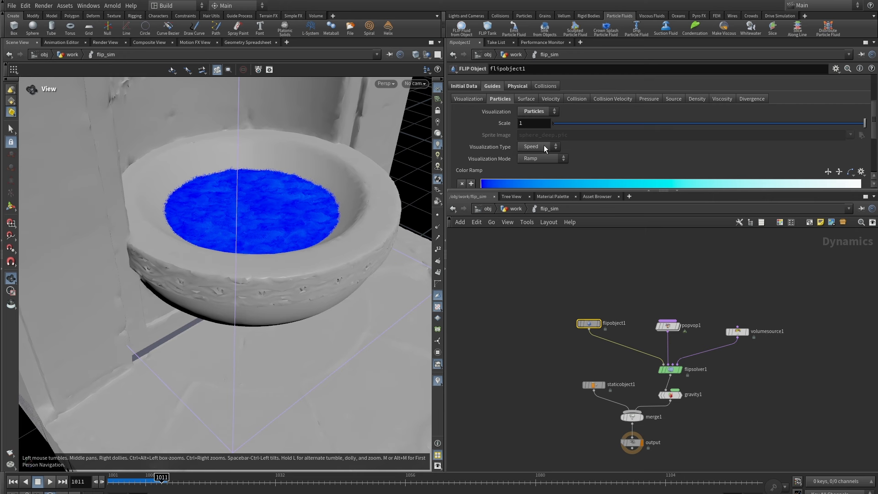
click(243, 42)
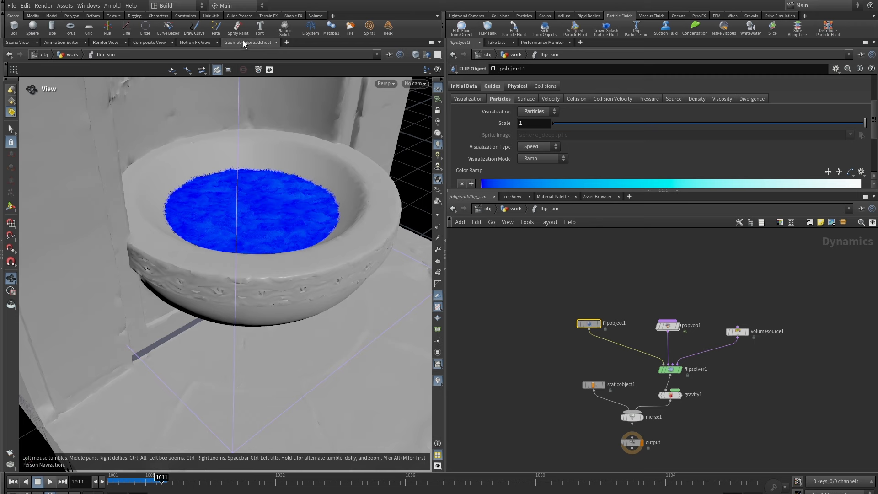
click(28, 92)
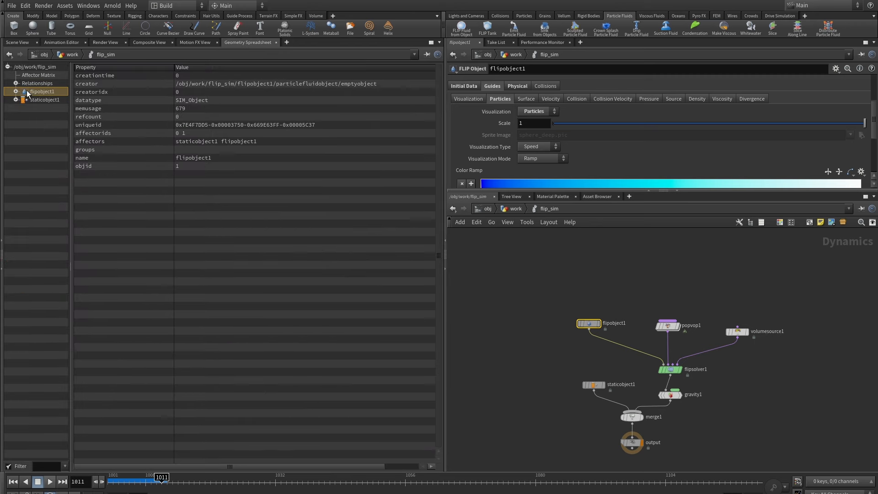
click(16, 92)
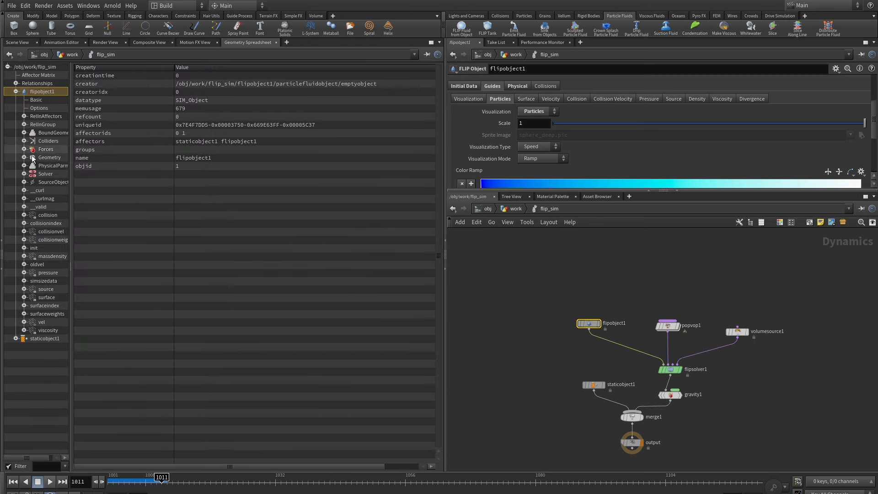
click(54, 160)
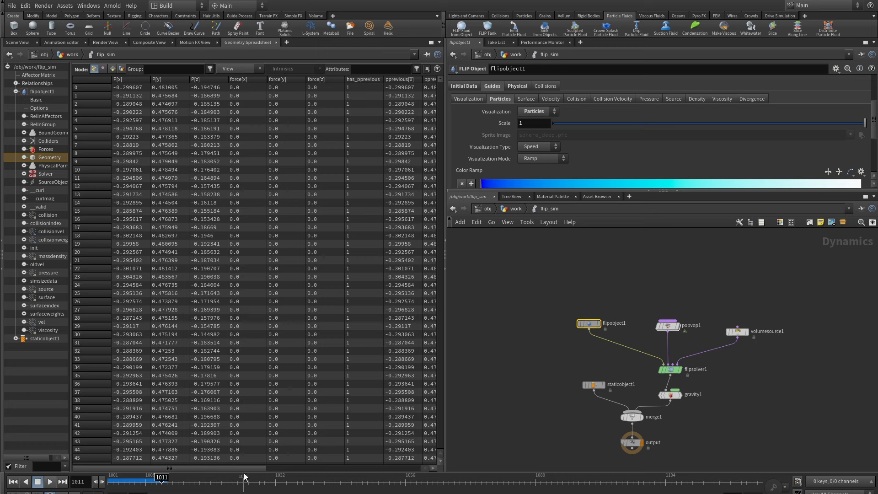
drag(247, 469, 398, 461)
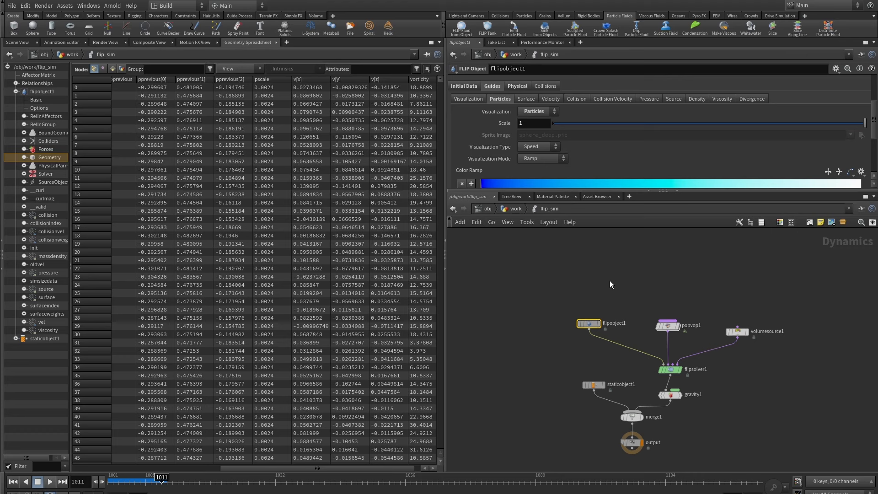
Step: Return to the work network and select the seven import, compression, cache and surfacing nodes beside the VIS merge
key(u)
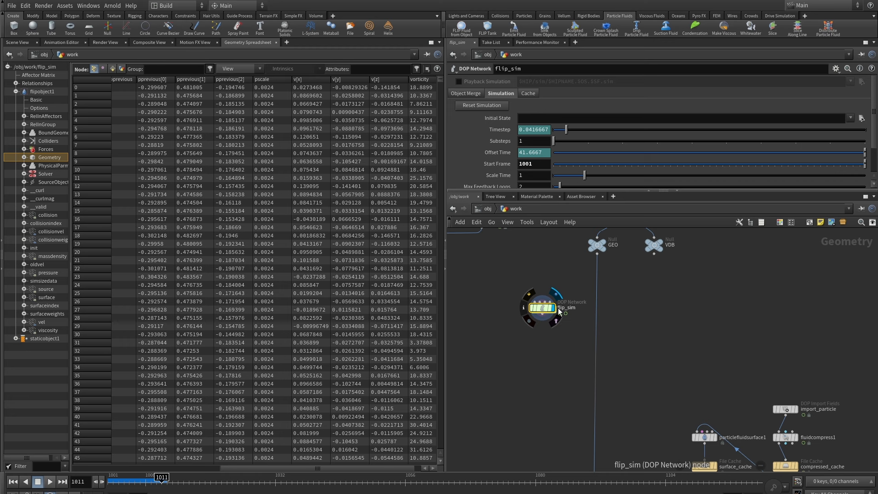
mouse_move(543, 306)
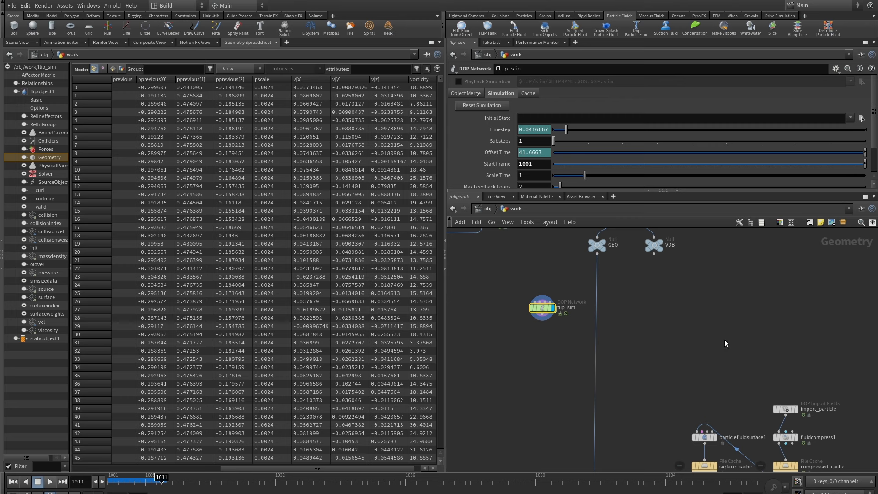
scroll(724, 340, up, 3)
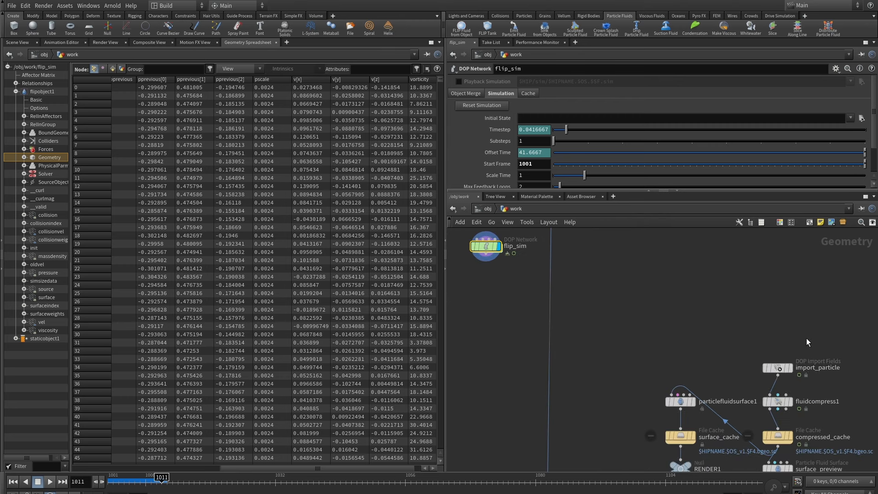
scroll(806, 338, down, 2)
middle_drag(792, 316, 764, 274)
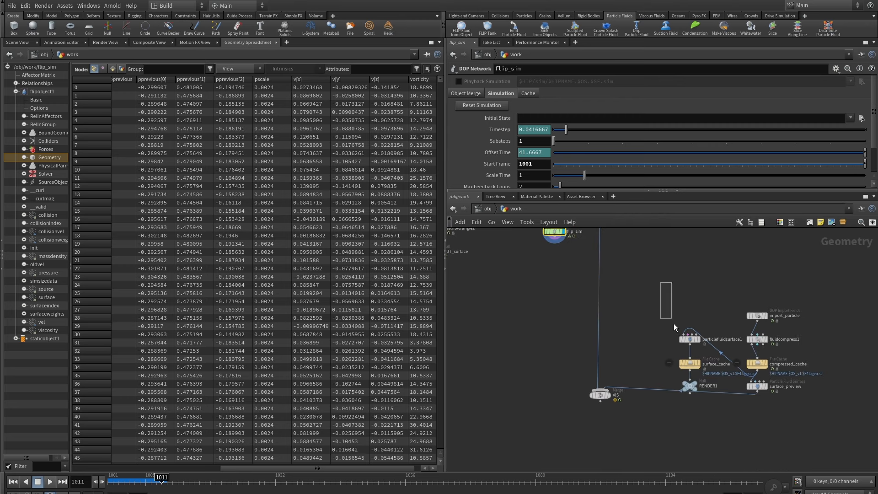
drag(673, 323, 825, 430)
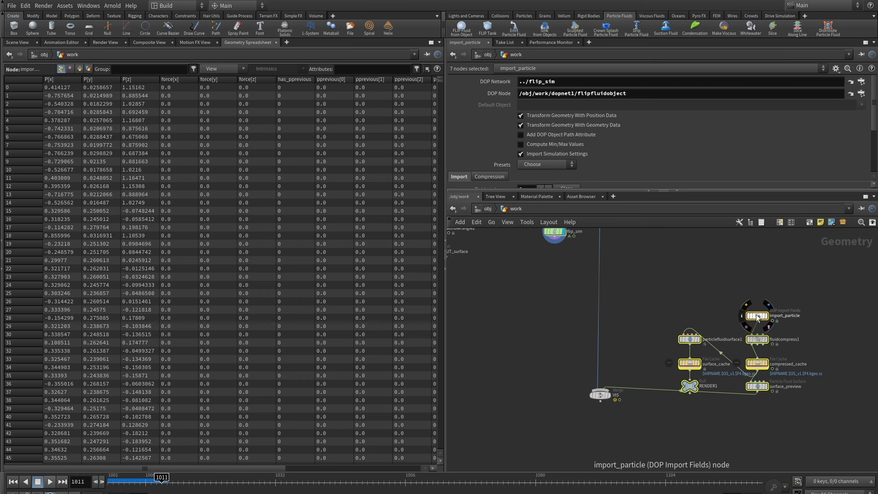
drag(655, 280, 827, 443)
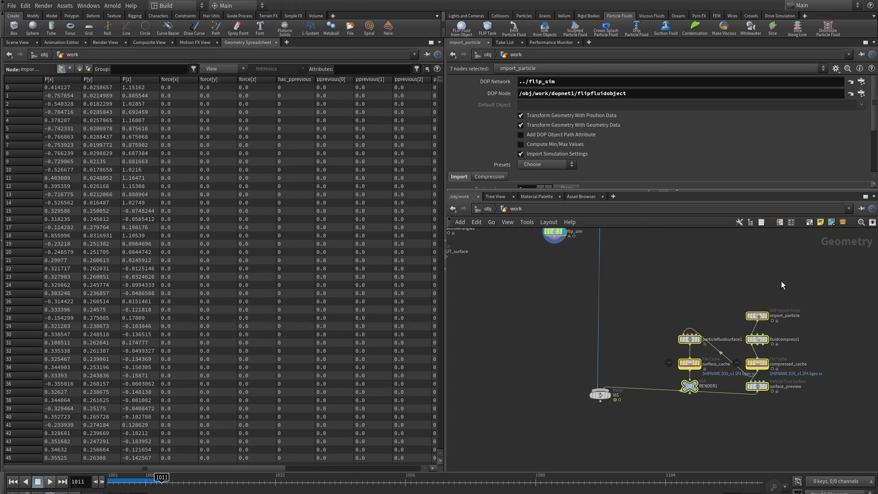
middle_drag(782, 281, 777, 272)
middle_drag(716, 290, 710, 309)
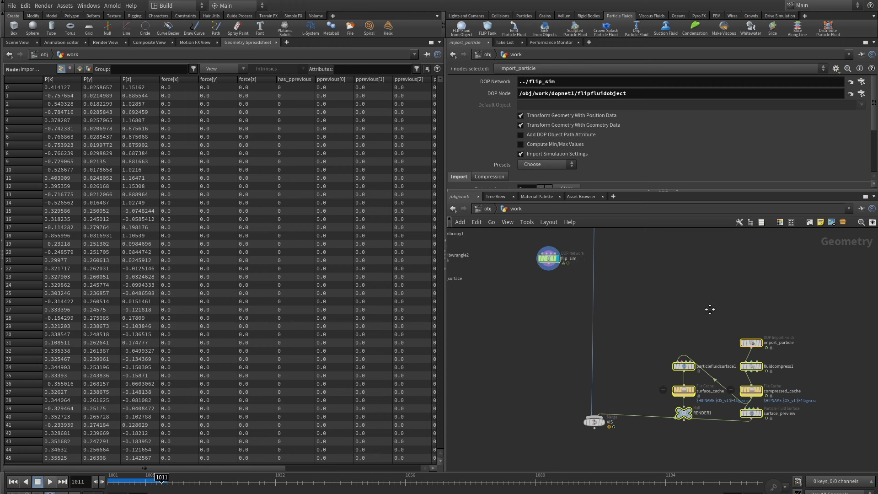
Step: Add a DOP Import Fields node to the right of flip_sim in the work network
middle_drag(676, 281, 684, 302)
scroll(668, 297, up, 2)
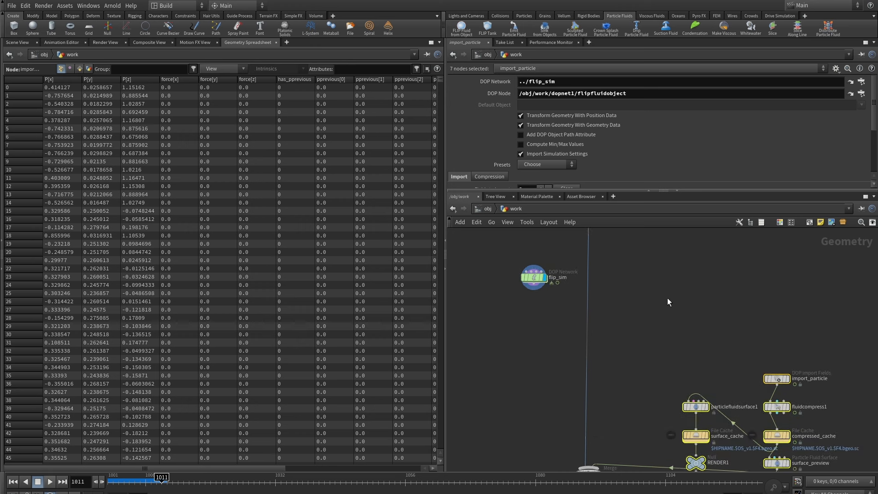
middle_drag(750, 305, 712, 309)
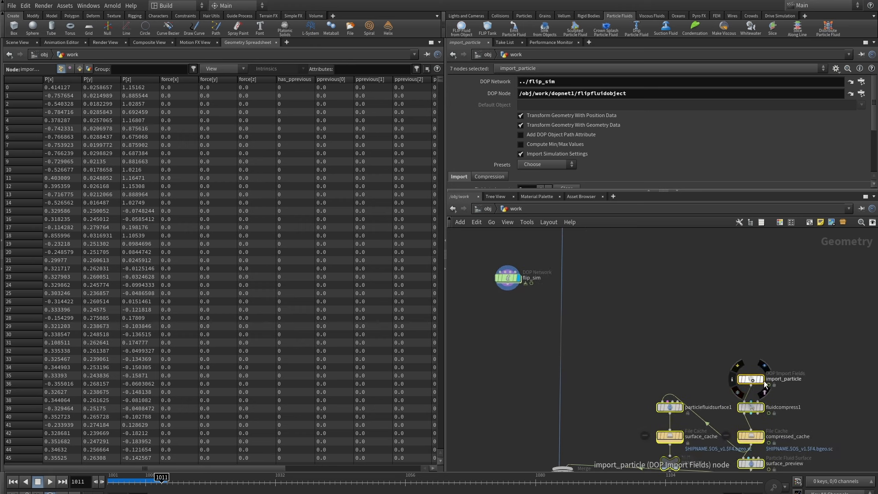
click(632, 296)
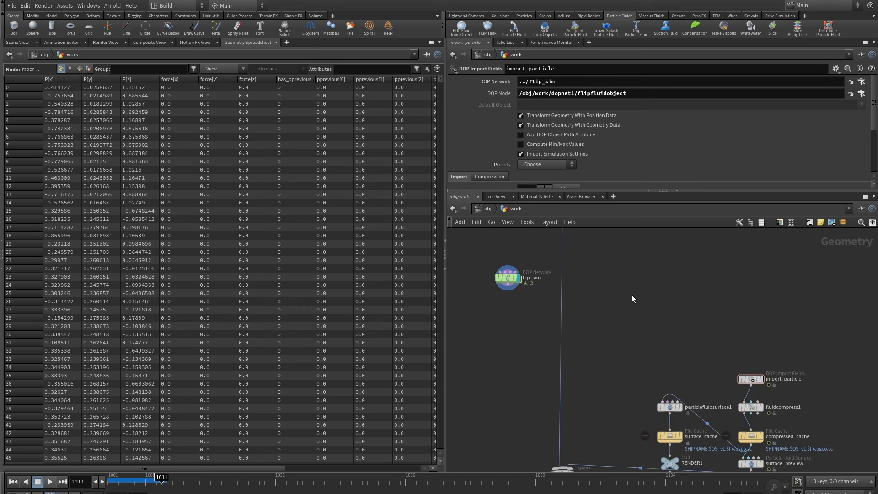
key(Tab)
mouse_move(636, 293)
text(dop)
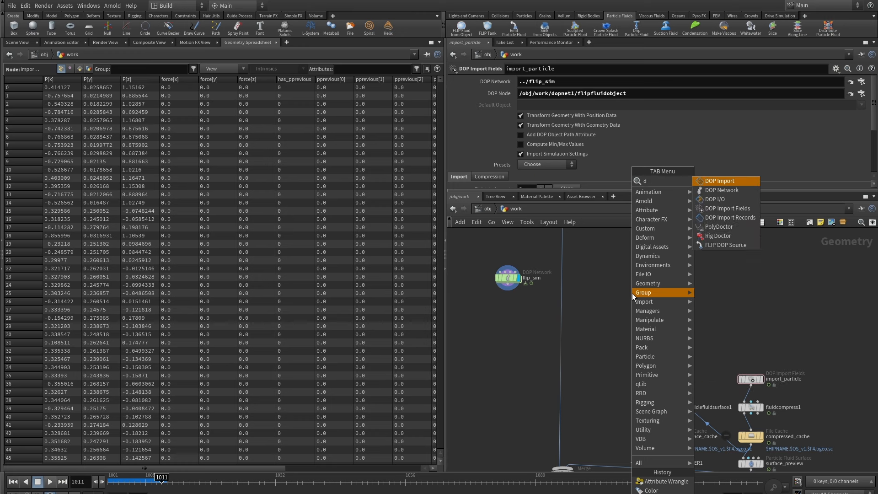
click(745, 208)
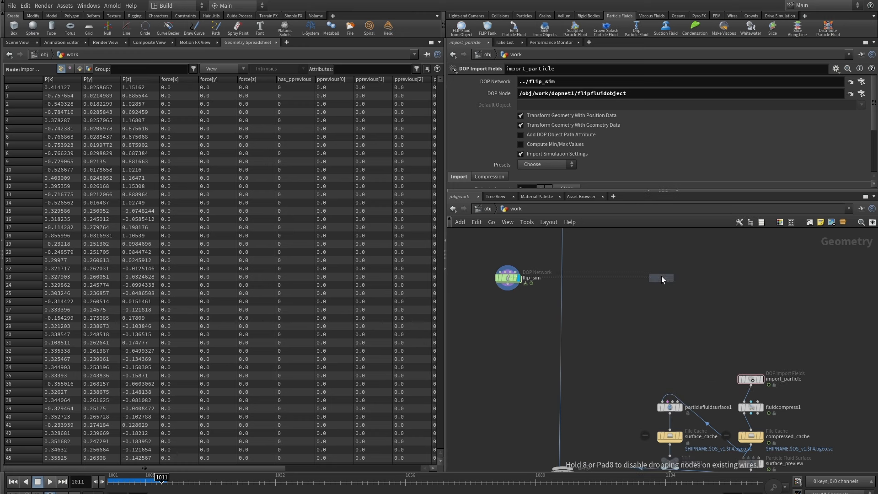
click(636, 282)
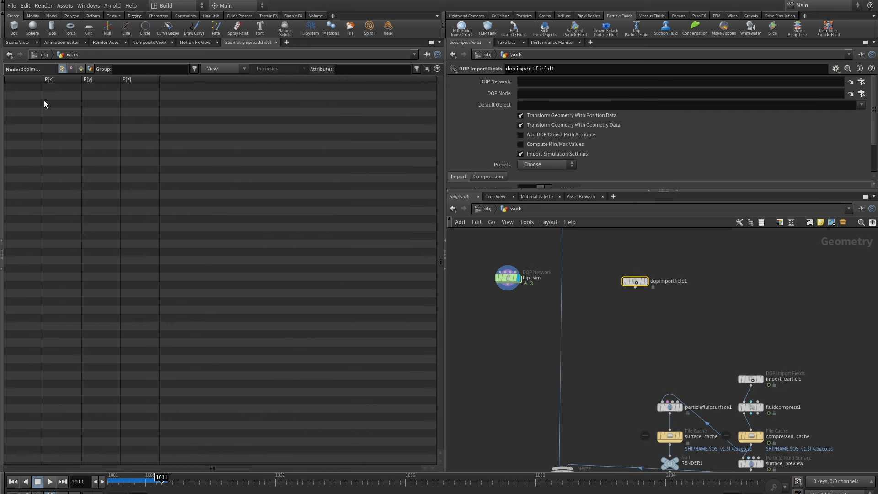
Step: Display the new DOP Import Fields node in the Scene View and set its DOP Network to ../flip_sim
click(28, 44)
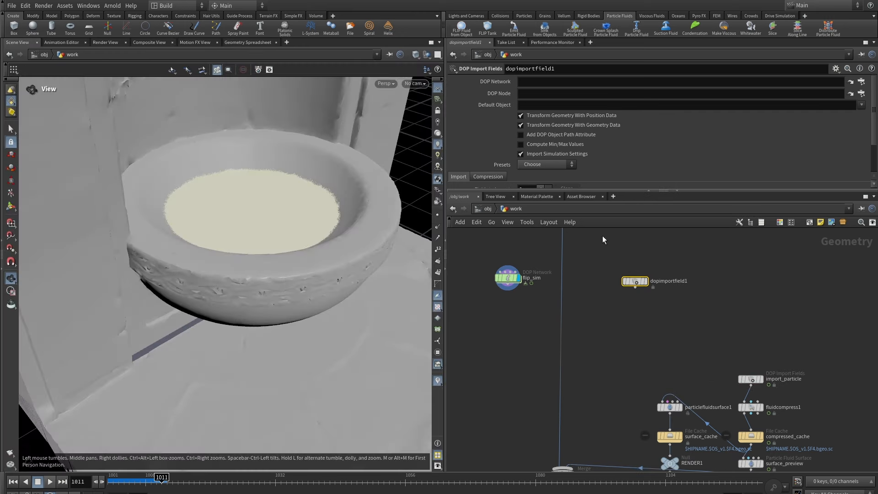
click(640, 283)
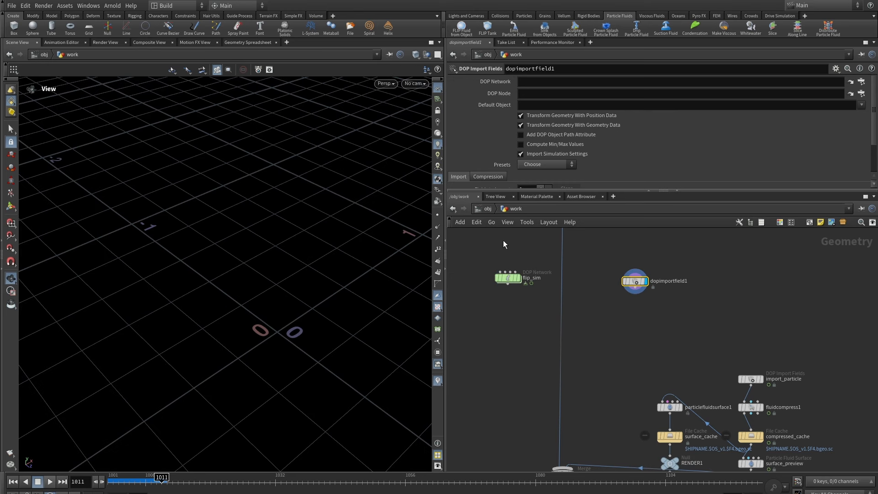
mouse_move(511, 283)
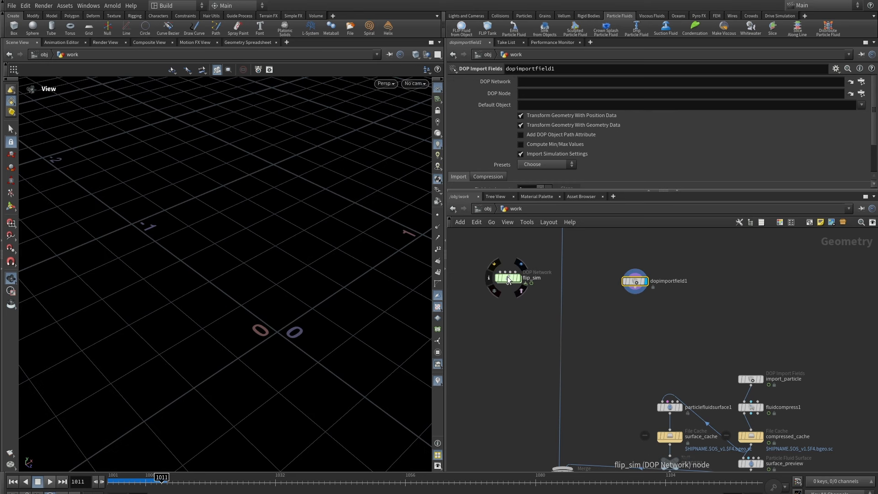
drag(508, 280, 538, 85)
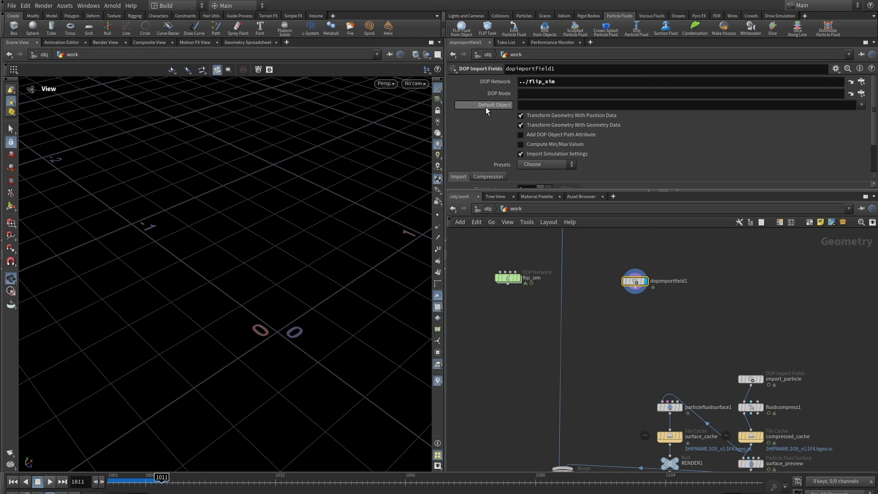
Step: Check the FLIP object's name inside flip_sim and set the import node's Default Object to flipobject1
double_click(510, 282)
mouse_move(590, 325)
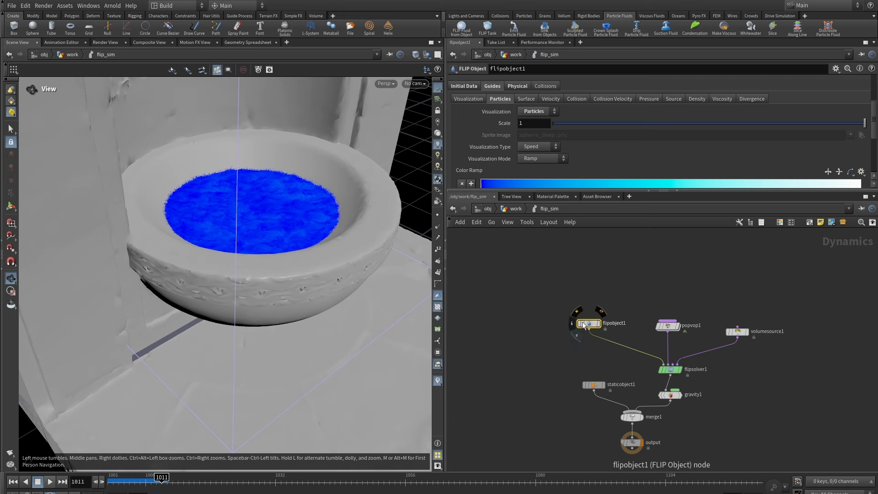
key(u)
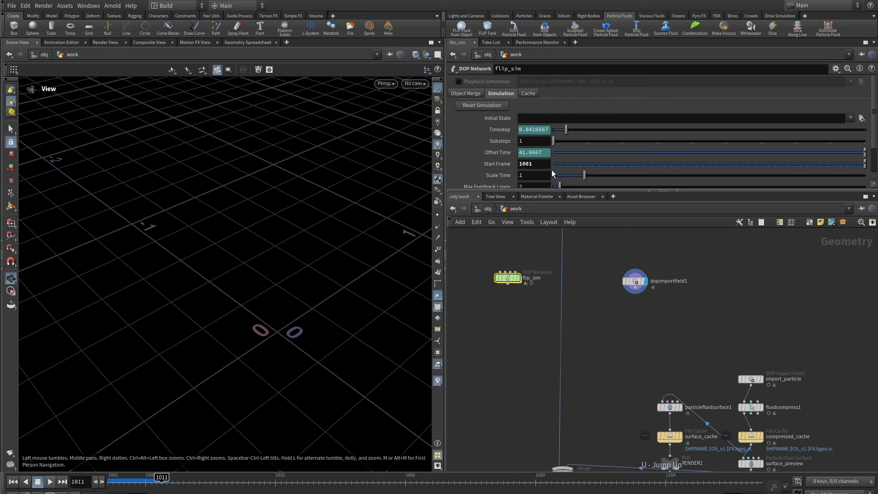
click(636, 282)
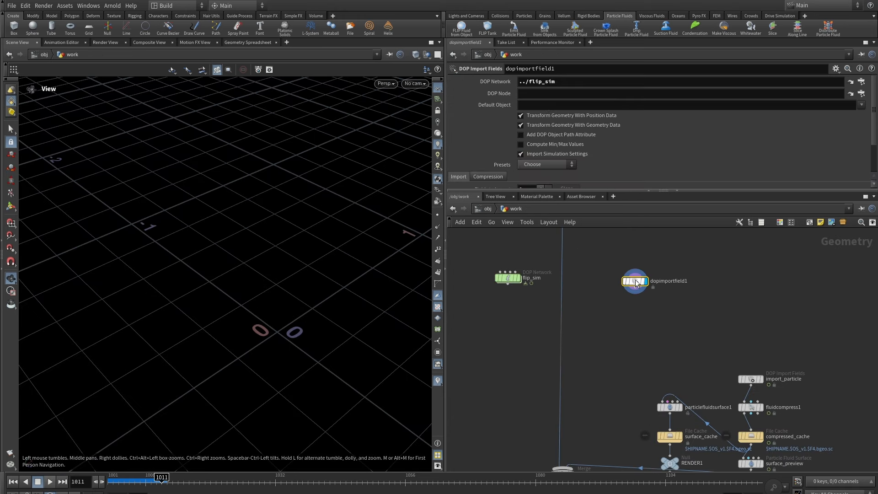
click(859, 105)
click(849, 122)
drag(707, 190, 707, 215)
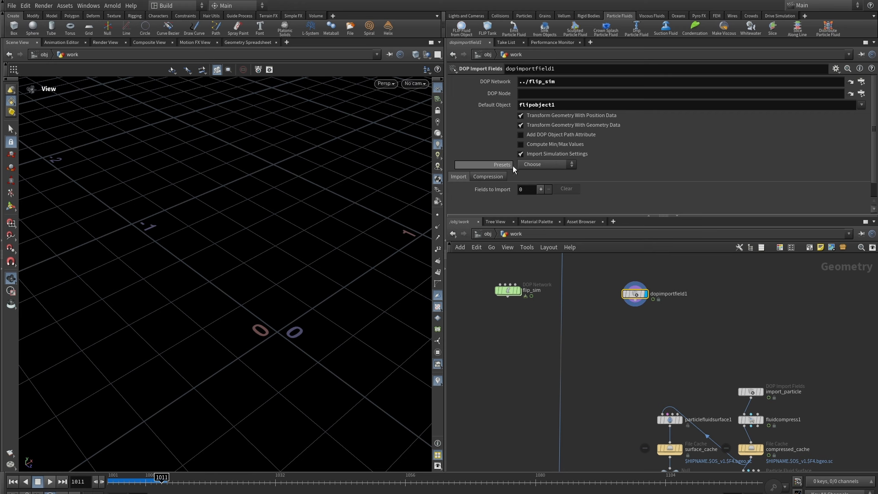
Step: Apply the FLIP Fluid preset to dopimportfield1 and inspect the node's geometry information
click(539, 164)
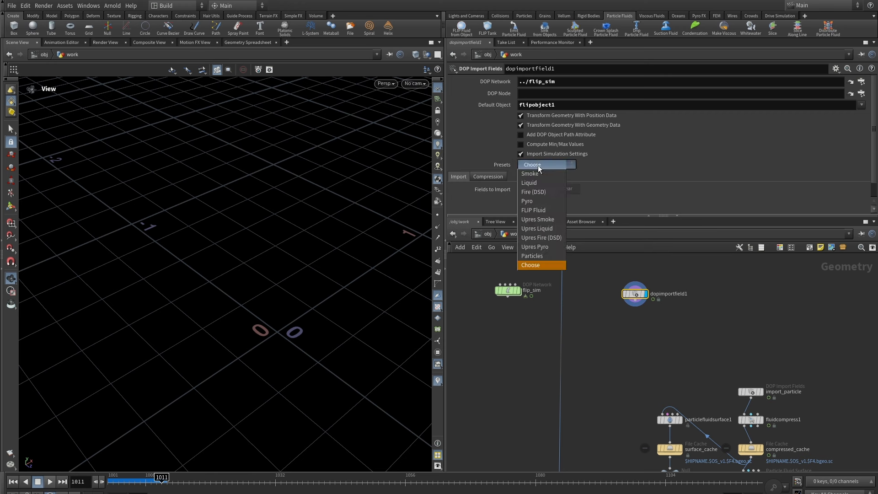
click(544, 212)
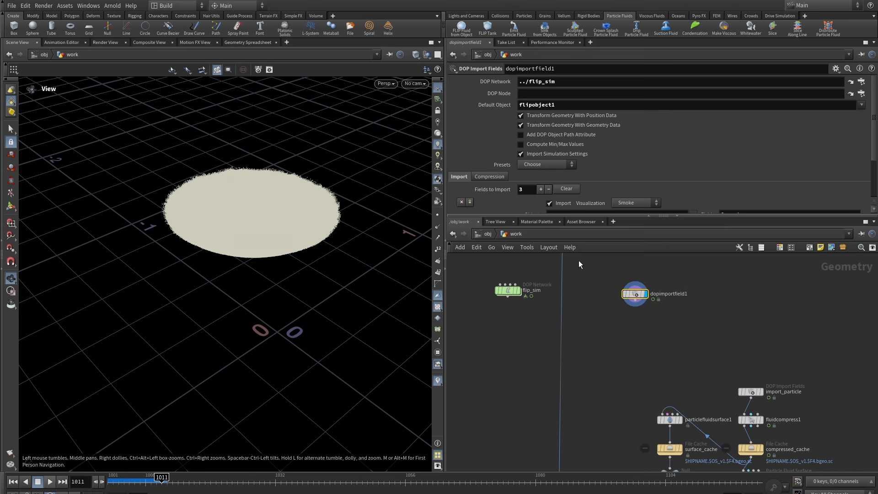
click(619, 292)
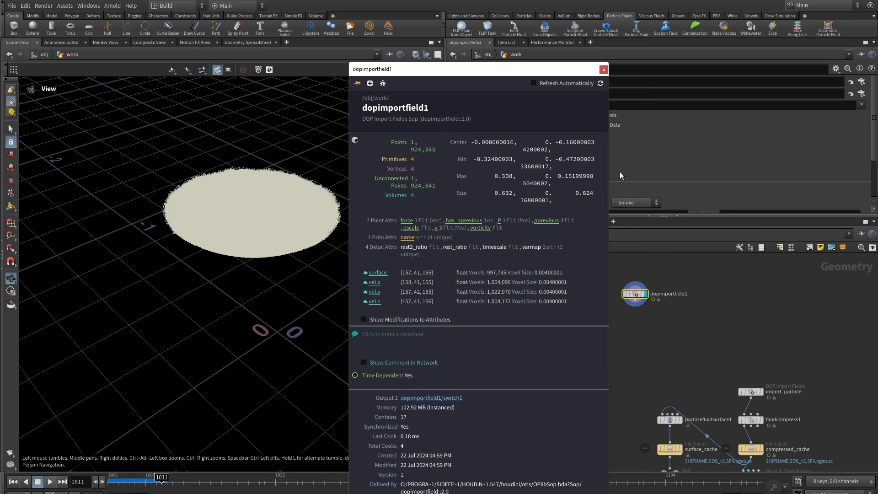
click(604, 70)
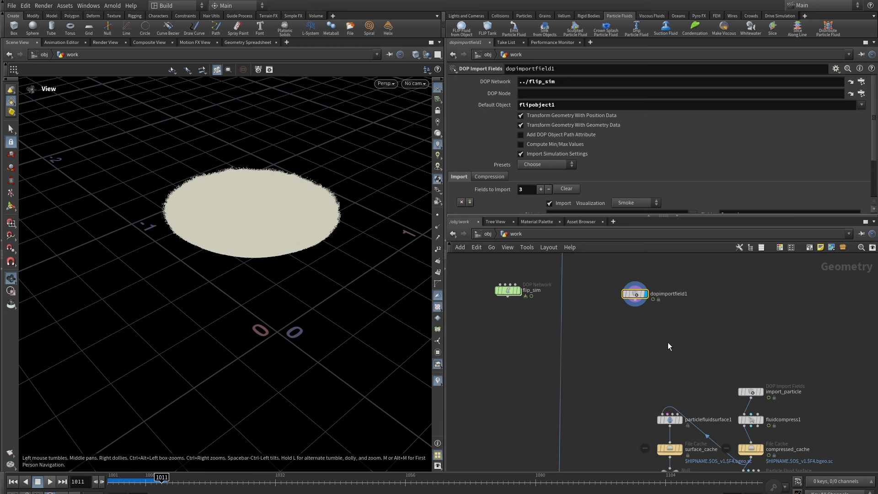
Step: Add a Color node below dopimportfield1 and wire it to the import node's output
key(Tab)
text(co)
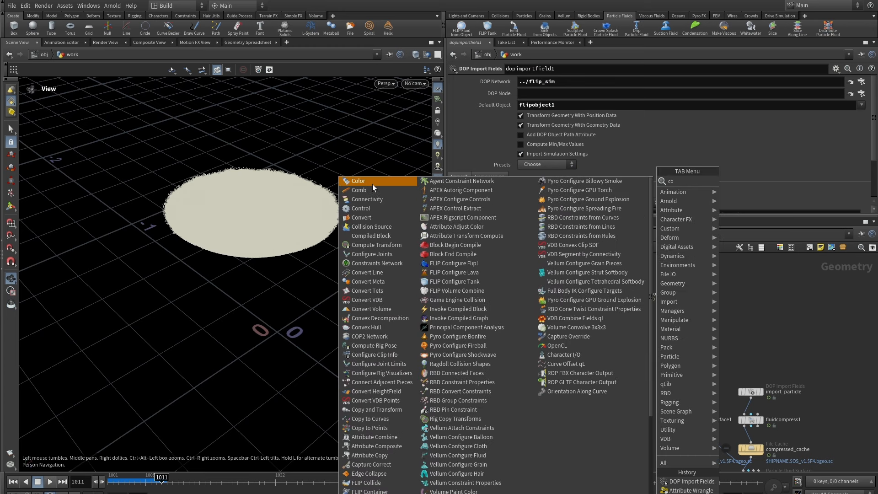
click(373, 183)
click(635, 335)
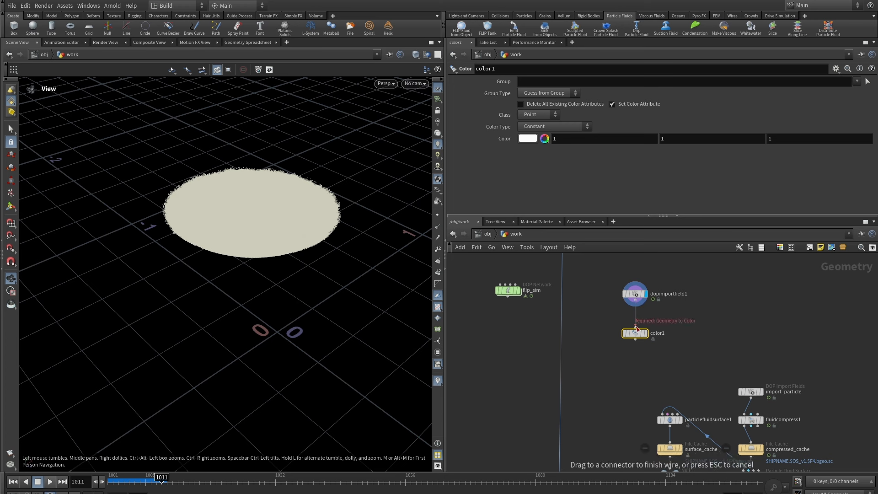
Step: Set color1's Color Type to Ramp from Attribute using the velocity attribute v, and display the node
click(552, 127)
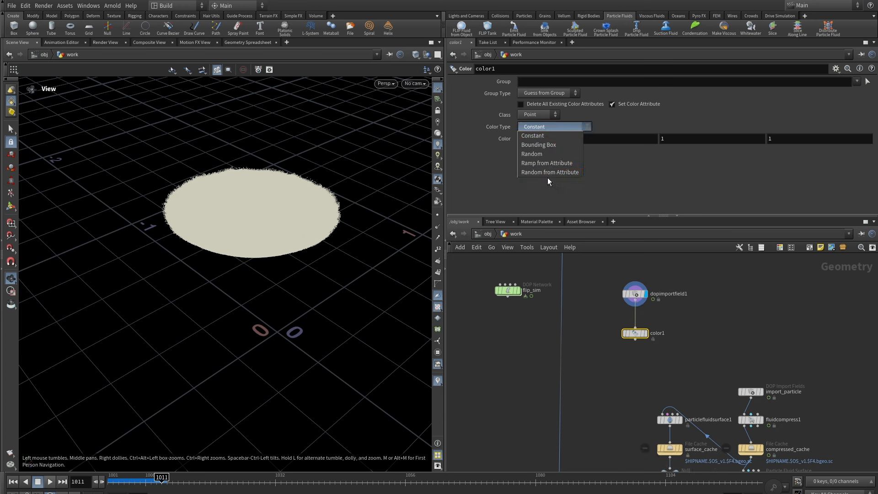
click(552, 164)
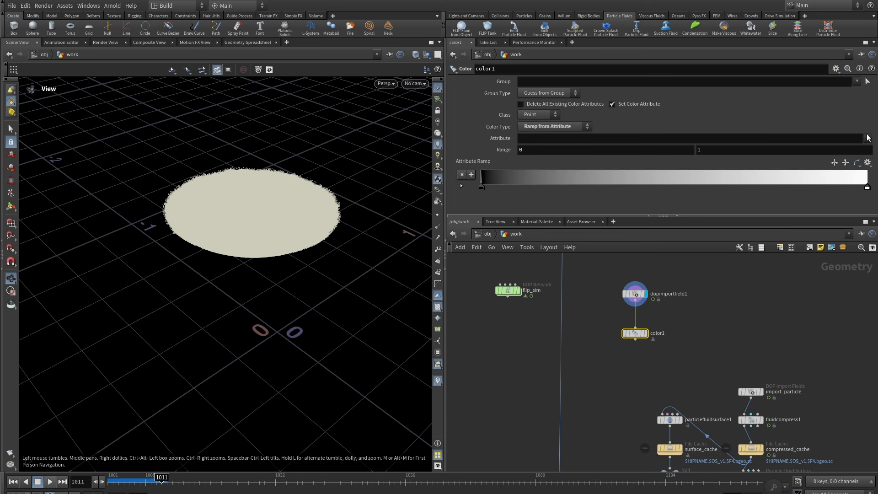
click(870, 139)
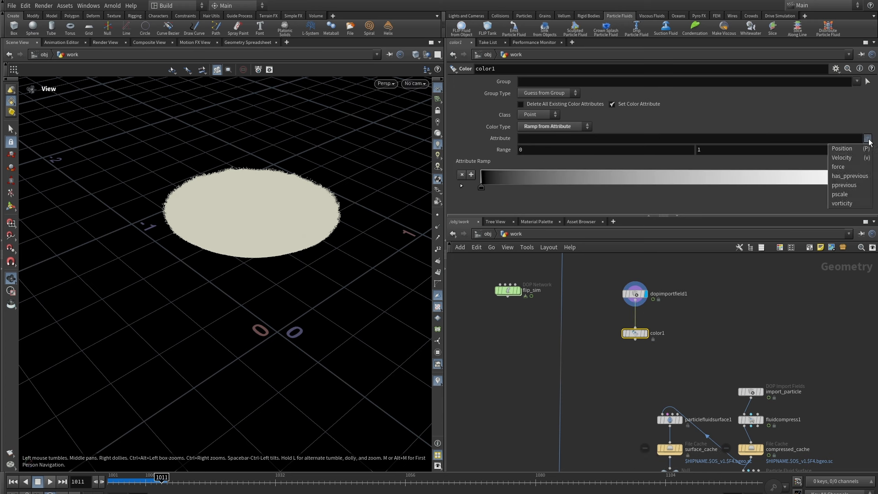
click(849, 160)
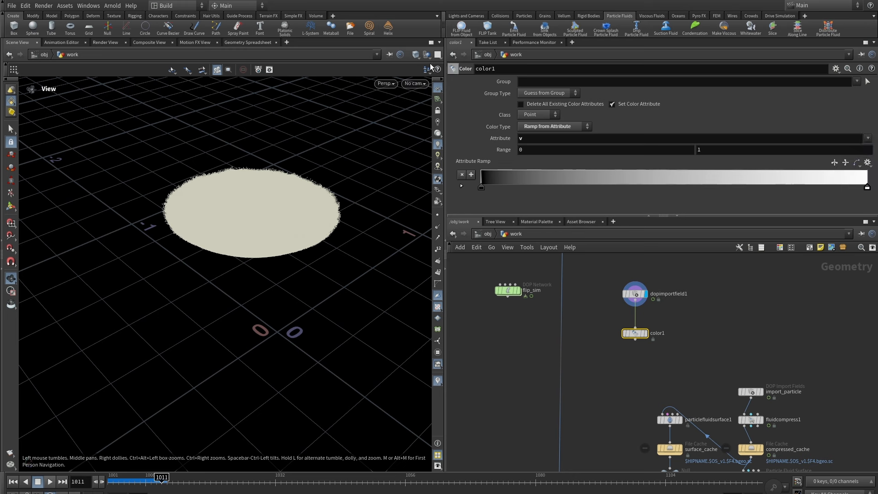
click(639, 336)
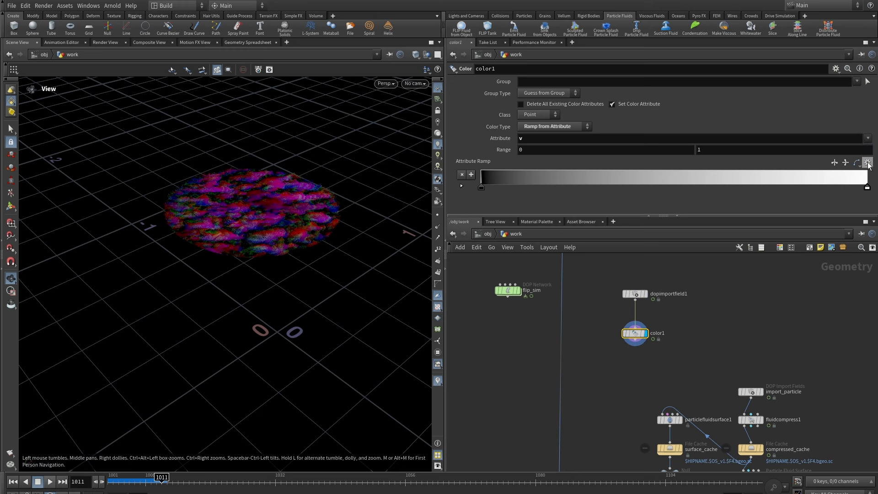
Step: Apply the Whitewater preset to color1's attribute ramp
click(868, 163)
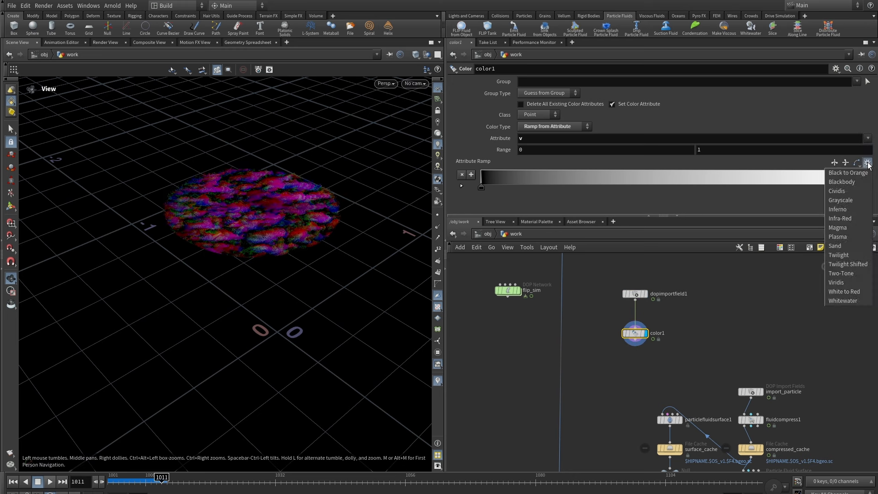
click(842, 301)
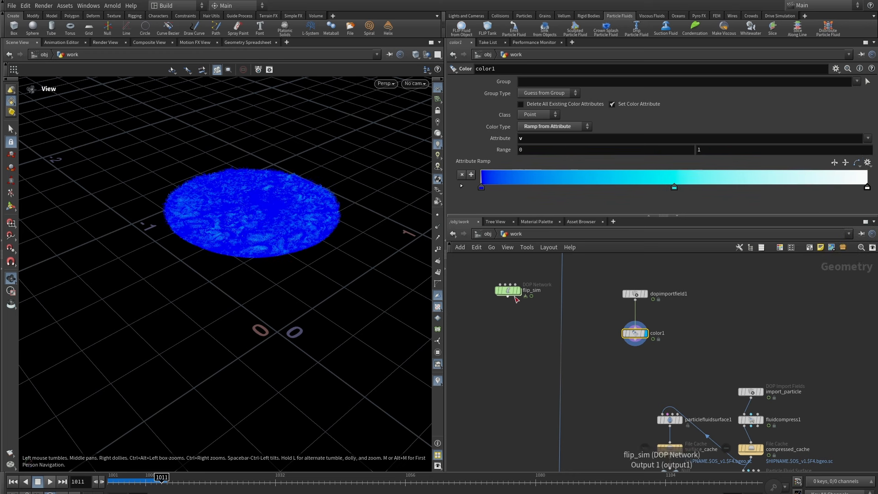
mouse_move(501, 295)
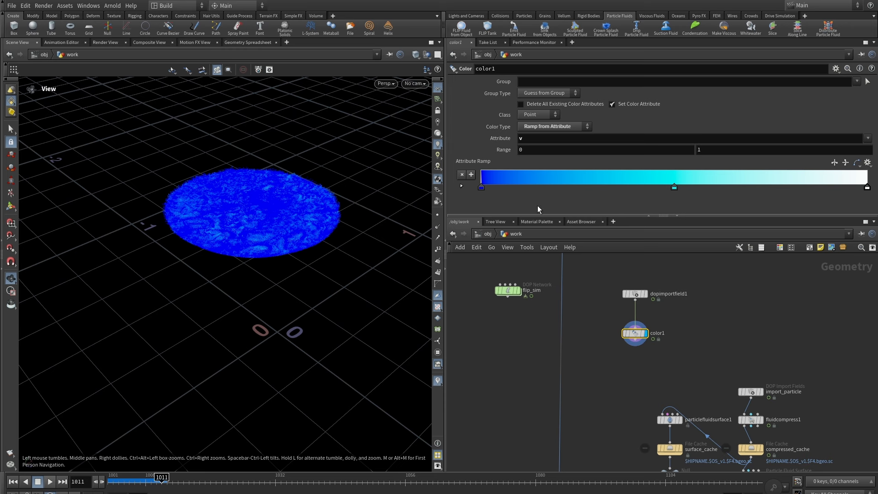
Step: Move color1 further down and insert an Attribute Wrangle between dopimportfield1 and color1
drag(635, 333, 635, 363)
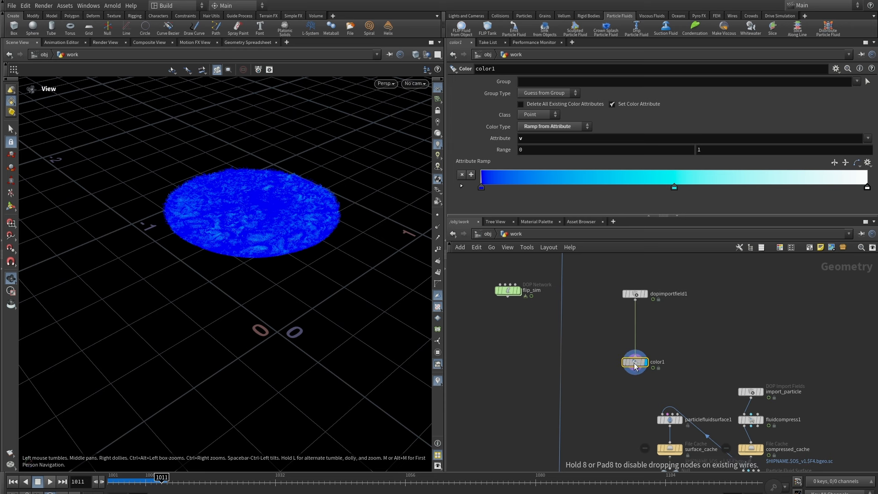
scroll(663, 332, up, 3)
key(Tab)
text(w)
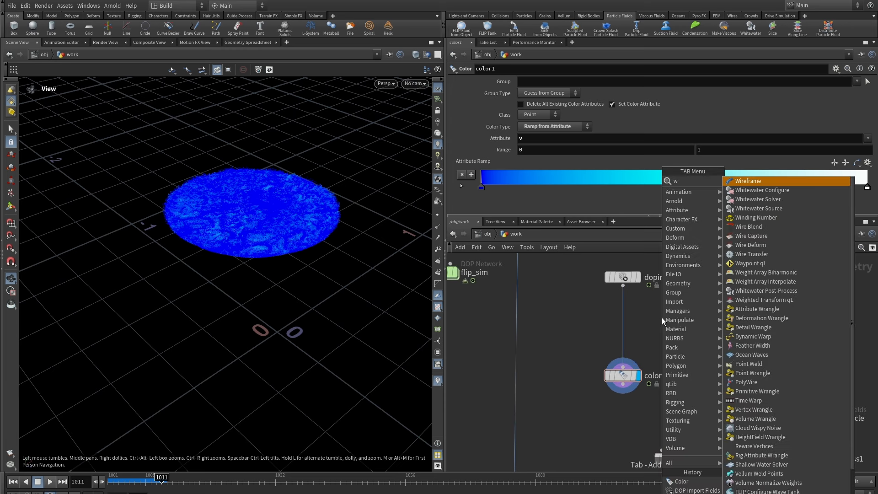
text(ra)
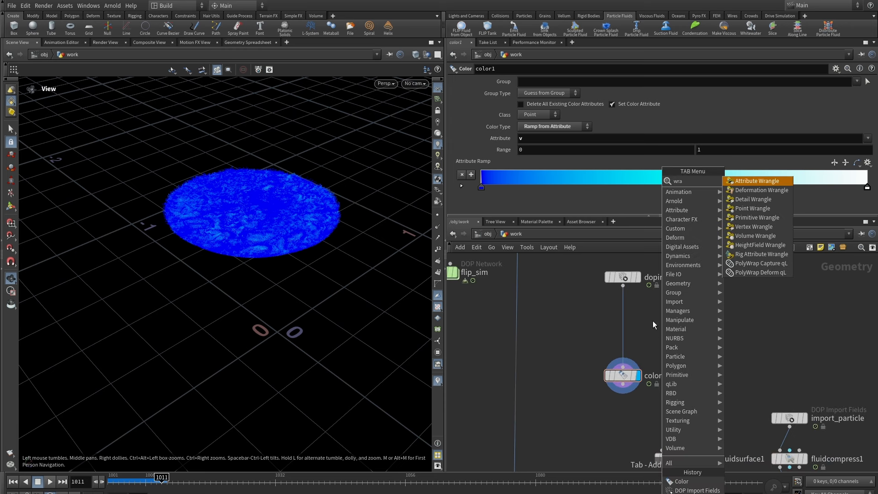
click(774, 182)
click(623, 325)
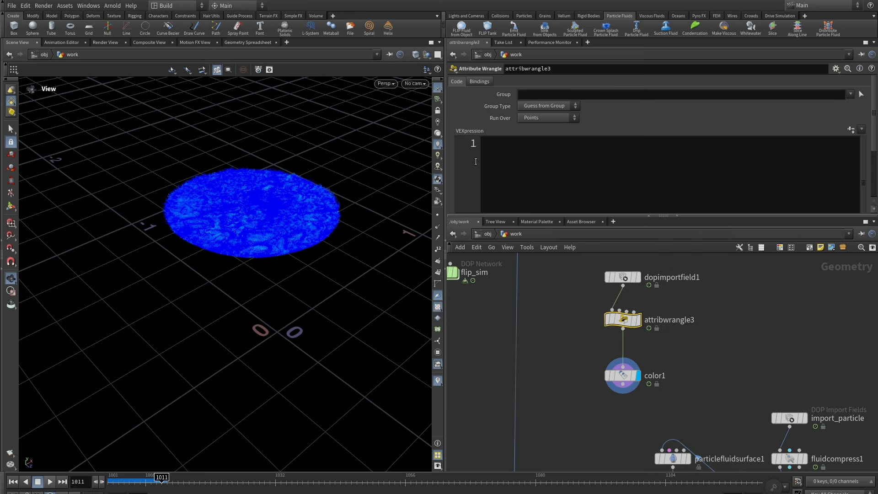
Step: Write f@speed = length(v@v); as attribwrangle3's VEX expression and check the node's info for its point attributes
click(503, 153)
text(f@)
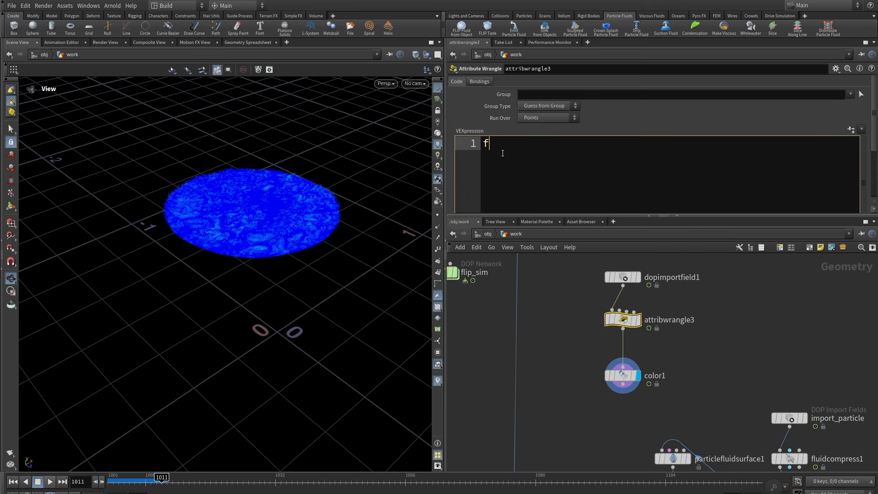
key(Escape)
text(speed)
text(= len)
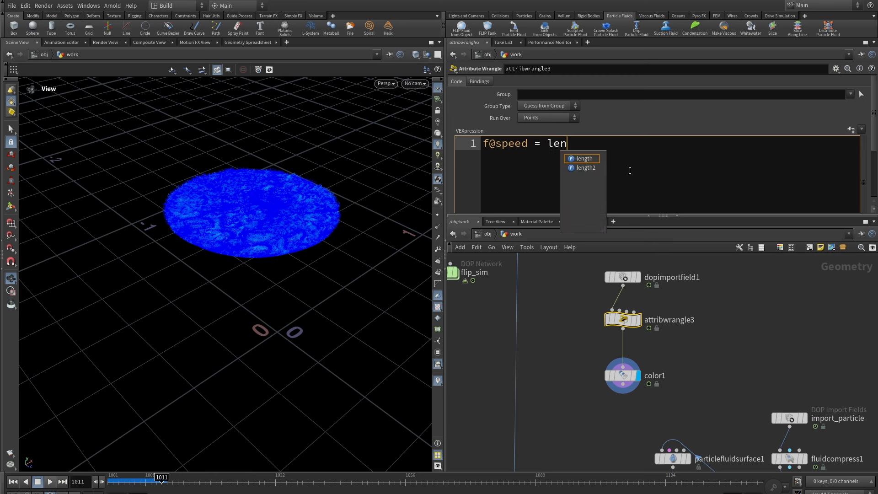
click(583, 159)
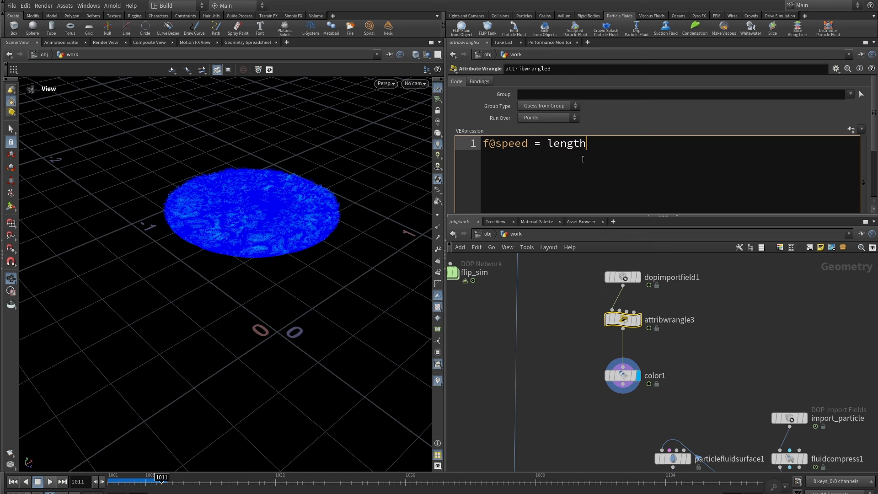
text((v@v);)
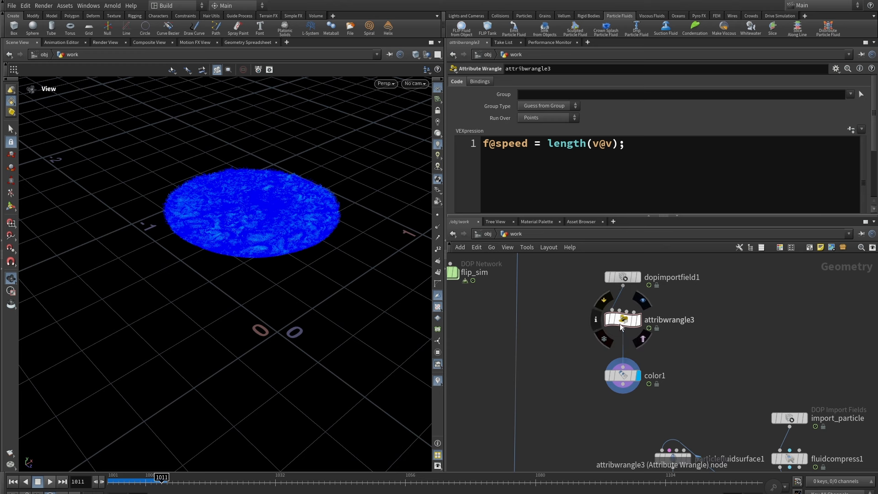
click(597, 319)
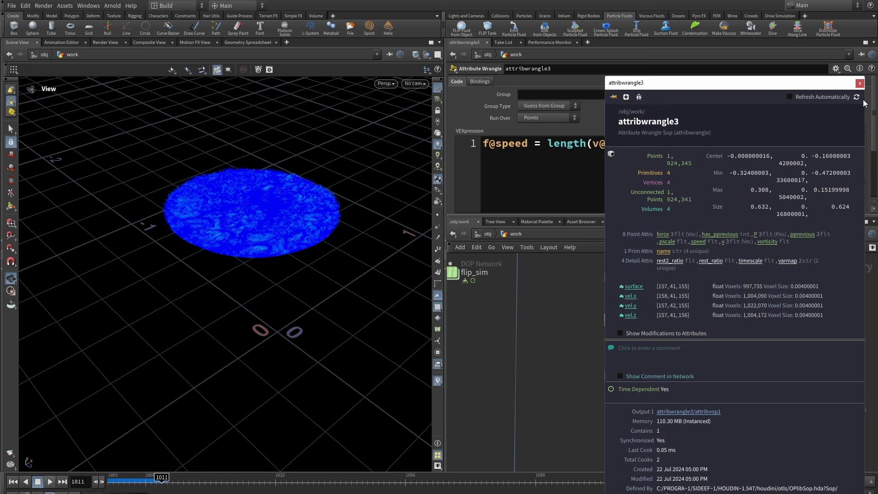
click(860, 84)
Step: Set color1's ramp attribute to speed and its upper range value to 6, and inspect the particle colouring
click(620, 374)
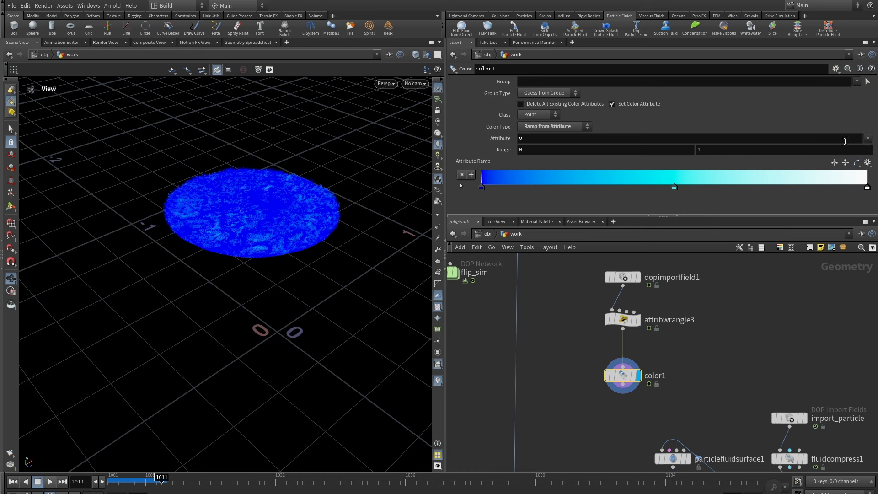
click(868, 139)
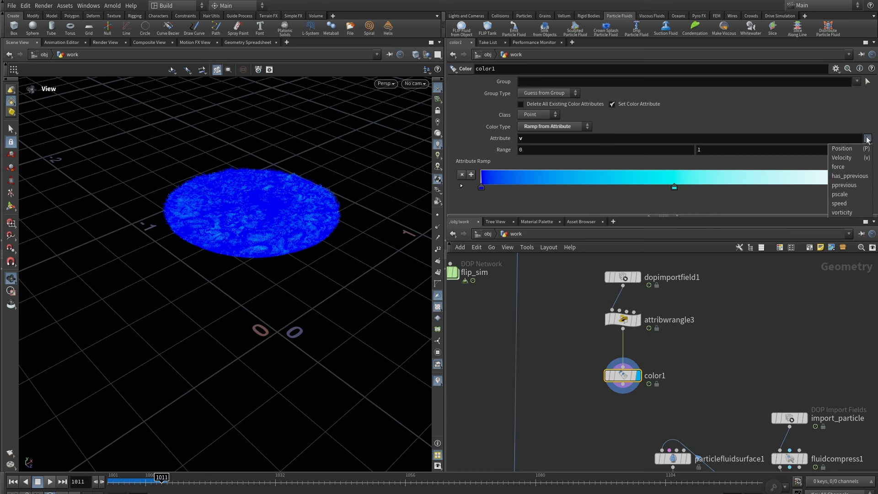
click(843, 204)
drag(273, 141, 282, 138)
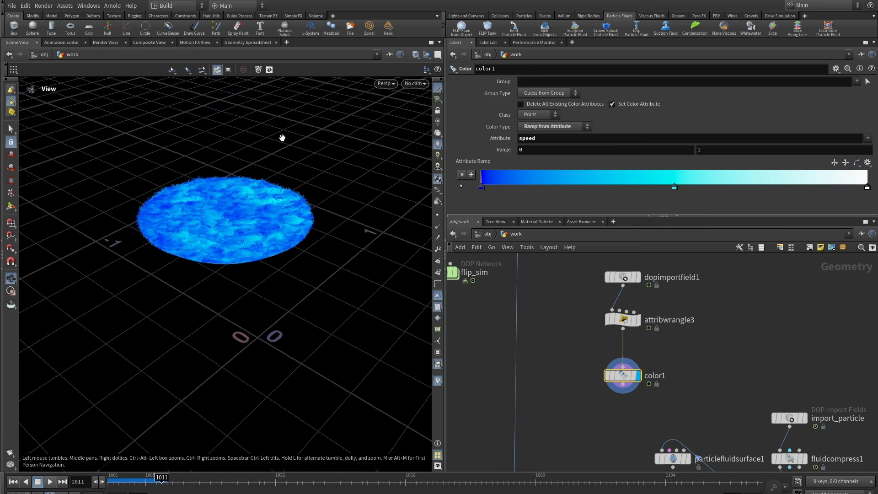
middle_drag(270, 196, 261, 232)
right_drag(330, 230, 275, 238)
middle_drag(276, 210, 288, 205)
right_drag(170, 184, 201, 188)
middle_drag(261, 200, 264, 186)
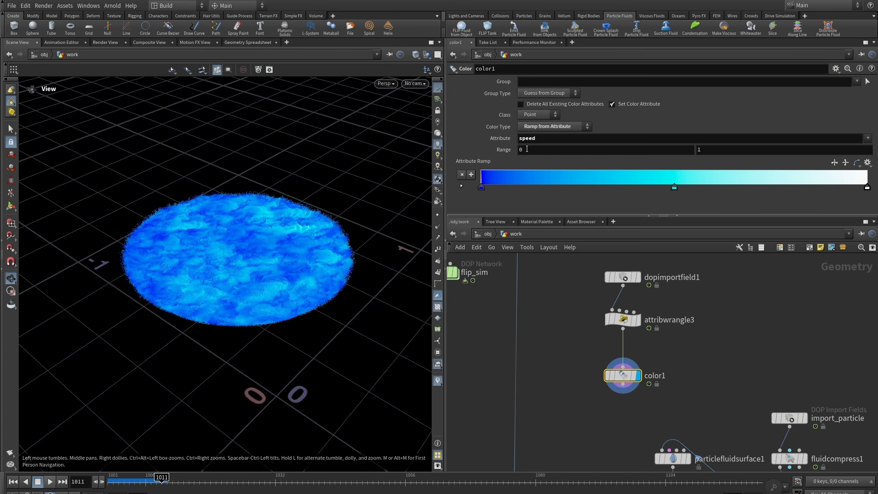
middle_drag(710, 150, 736, 126)
drag(278, 171, 259, 171)
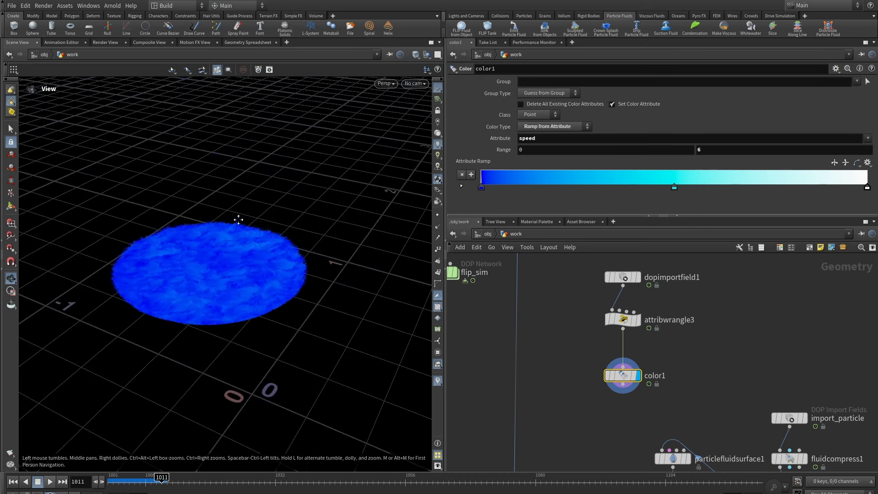
drag(239, 219, 321, 229)
Step: Move color1 closer to attribwrangle3 in the network
scroll(731, 380, down, 3)
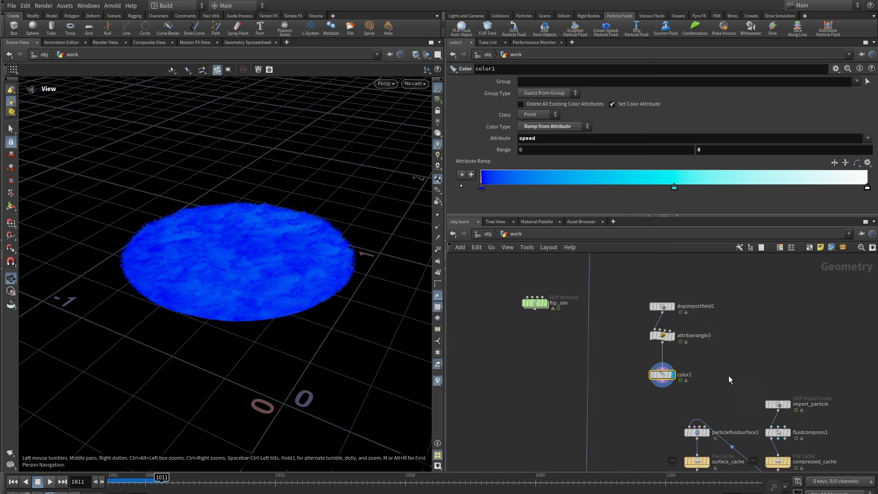
middle_drag(731, 380, 718, 340)
drag(650, 337, 640, 323)
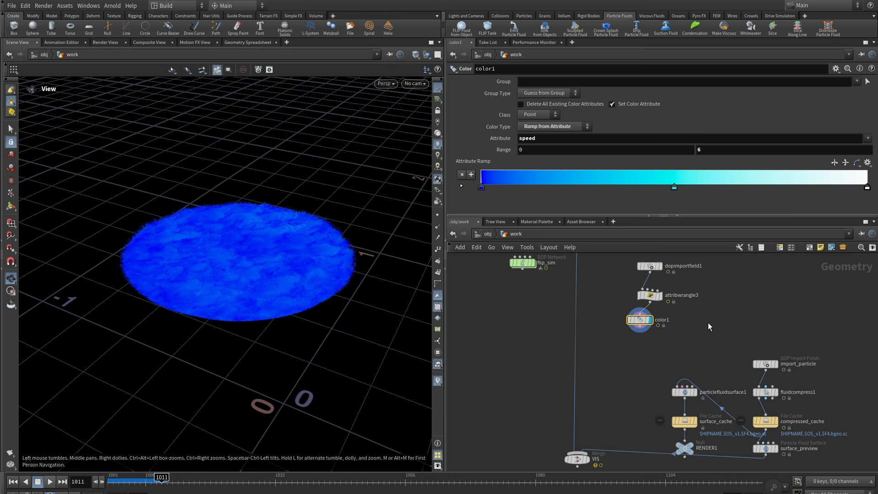
middle_drag(722, 306, 701, 350)
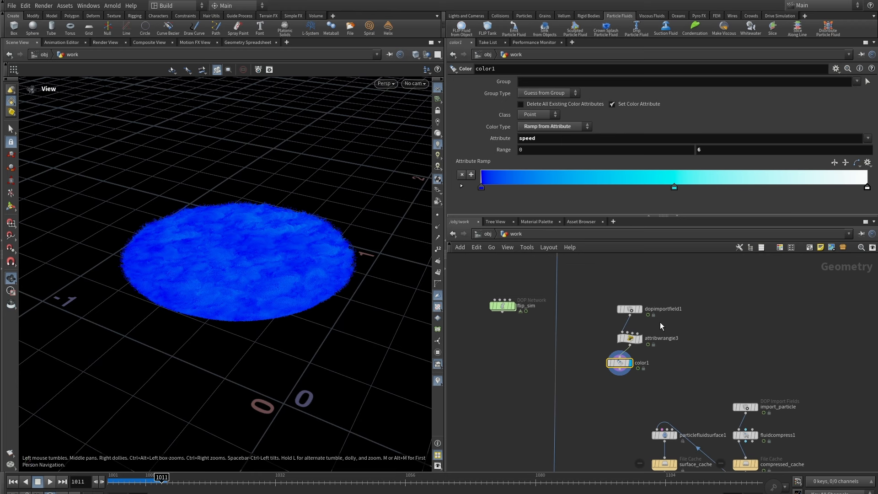
middle_drag(722, 368, 725, 338)
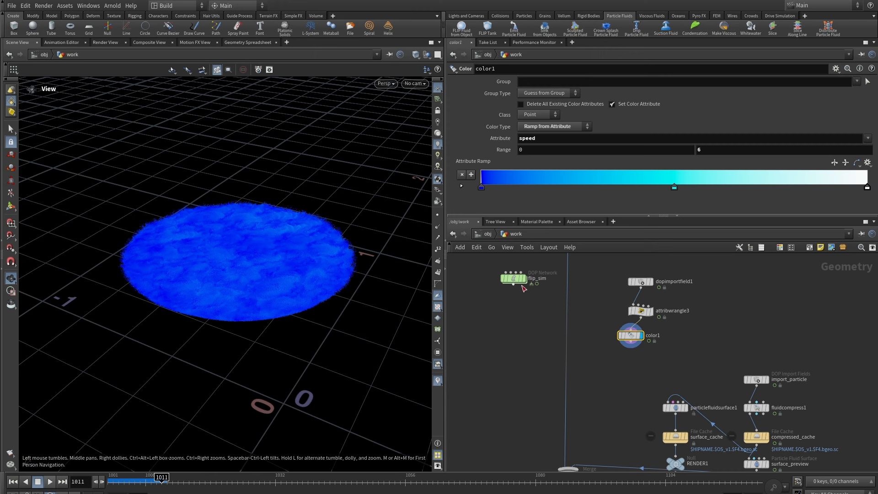
Step: Enter the flip_sim network, review flipsolver1's vorticity settings, and return to the work network
mouse_move(515, 281)
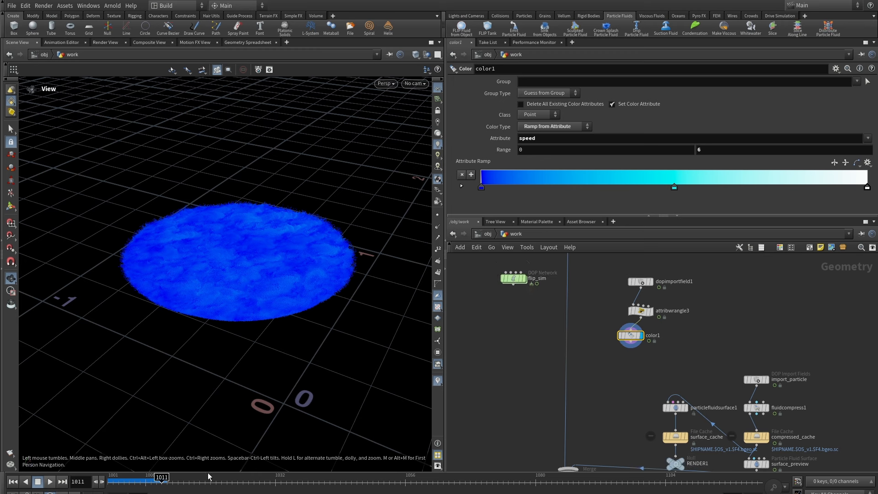
double_click(517, 280)
scroll(682, 279, up, 2)
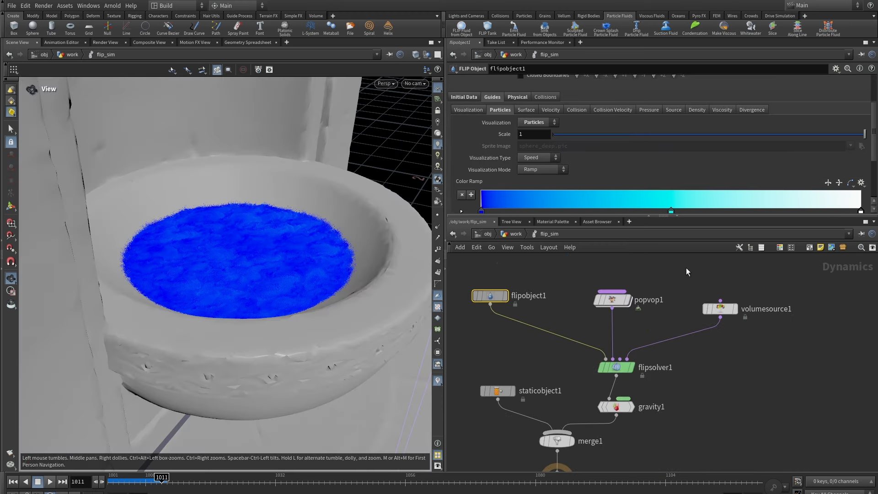
click(618, 368)
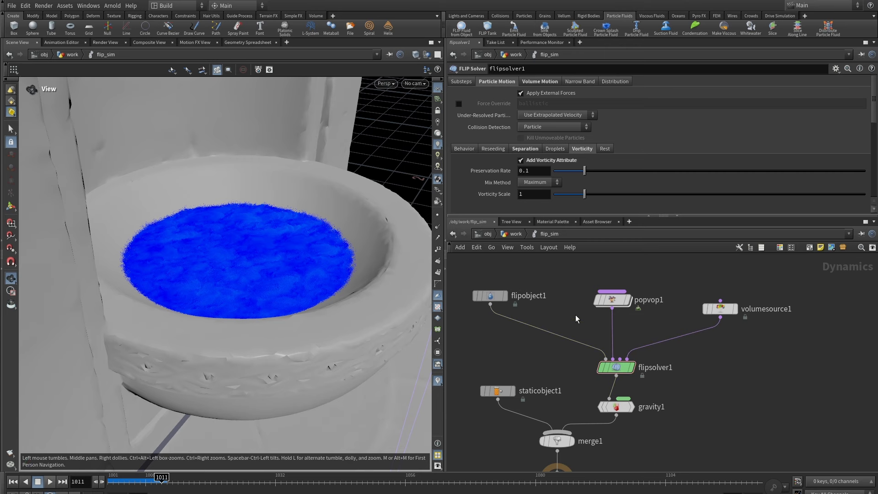
key(u)
Step: Check attribwrangle3's info and set color1's ramp attribute to vorticity
scroll(685, 344, up, 2)
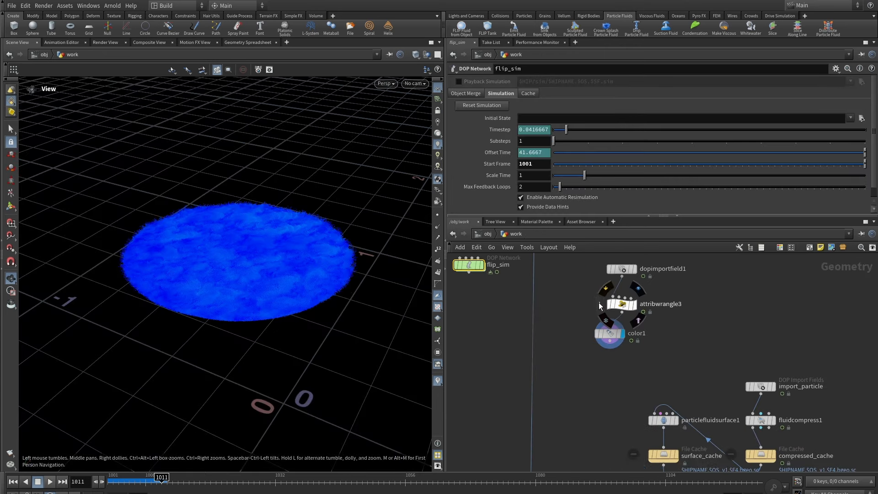
middle_click(621, 304)
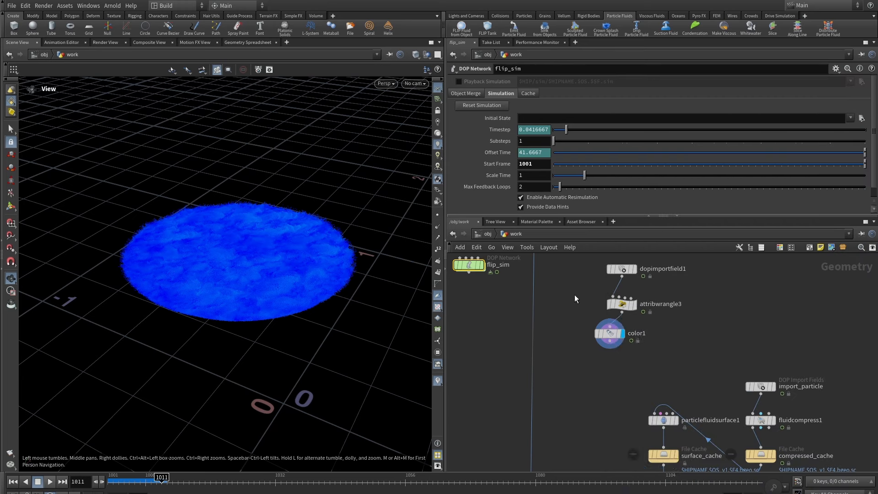
click(610, 333)
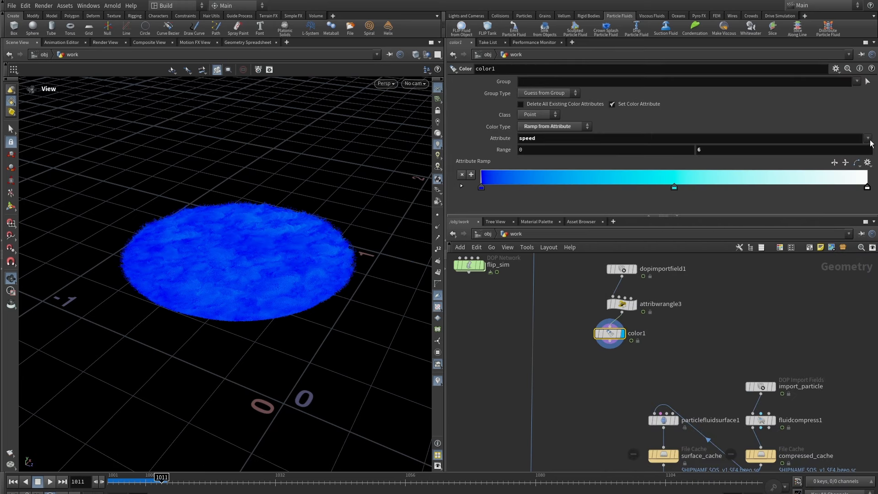
click(868, 139)
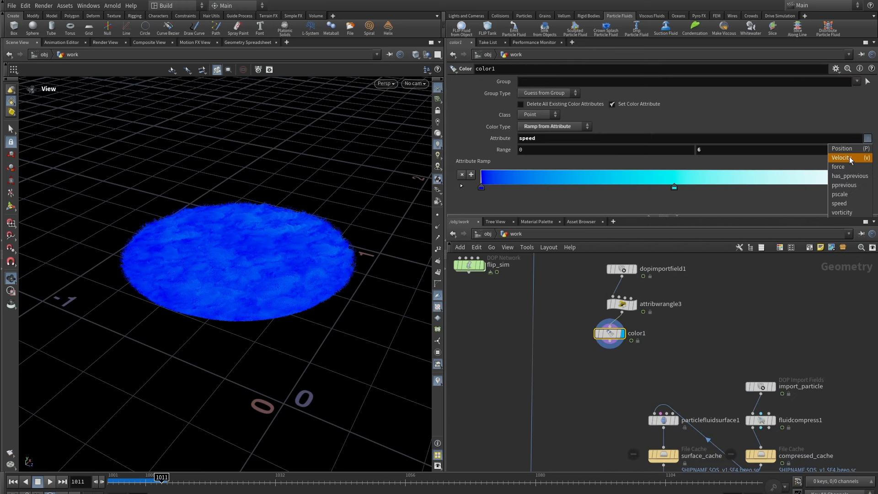
click(842, 212)
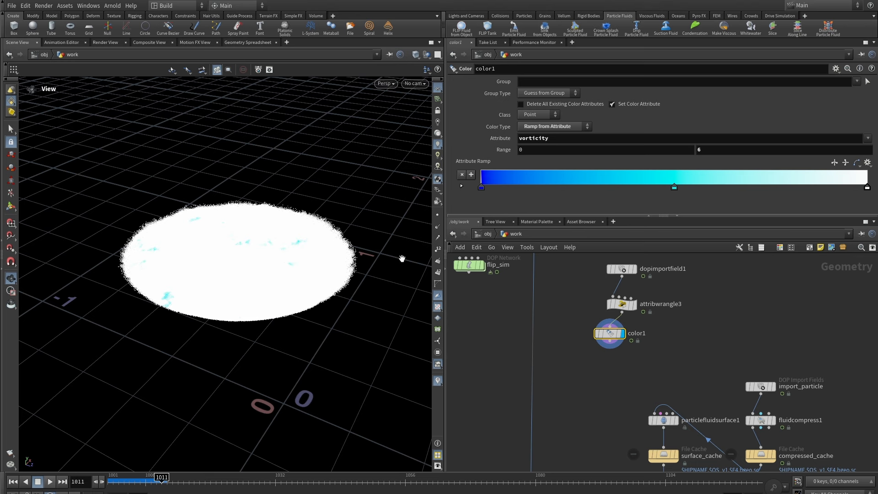
key(space)
drag(258, 209, 261, 270)
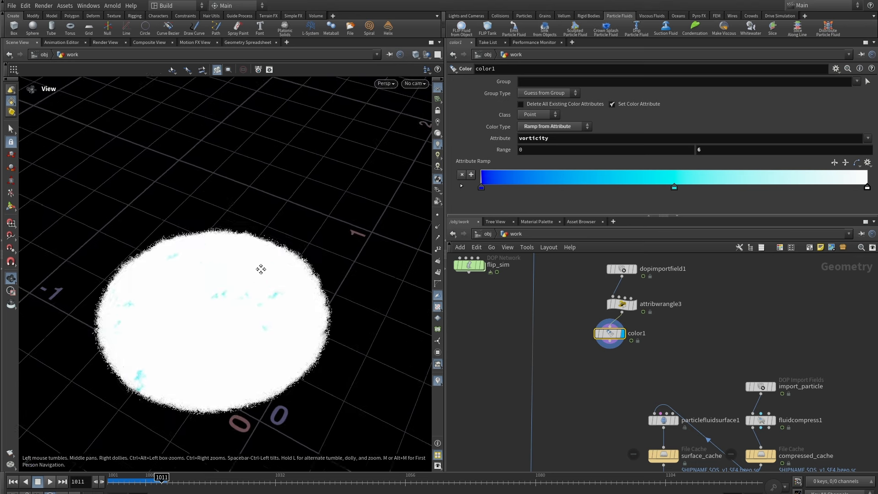
middle_drag(261, 269, 224, 253)
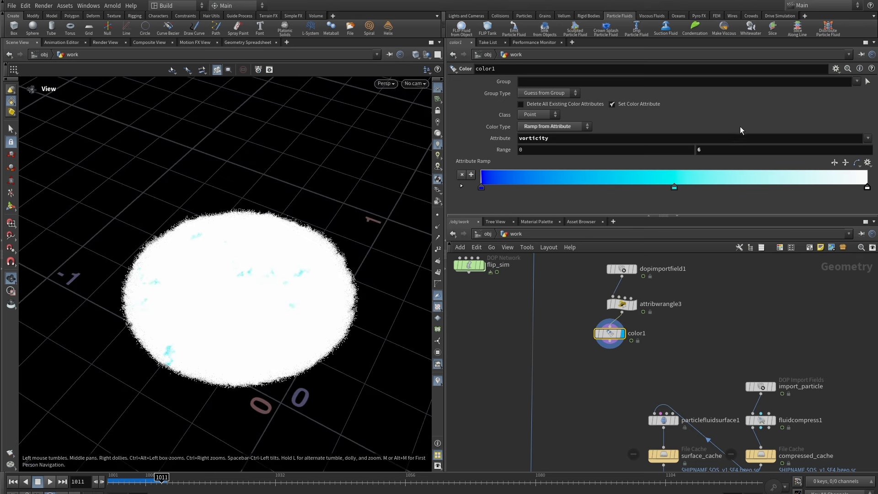
Step: Try upper range values of 100 and 150 for color1's vorticity ramp
middle_click(712, 150)
middle_drag(712, 154, 618, 174)
middle_drag(526, 177, 502, 176)
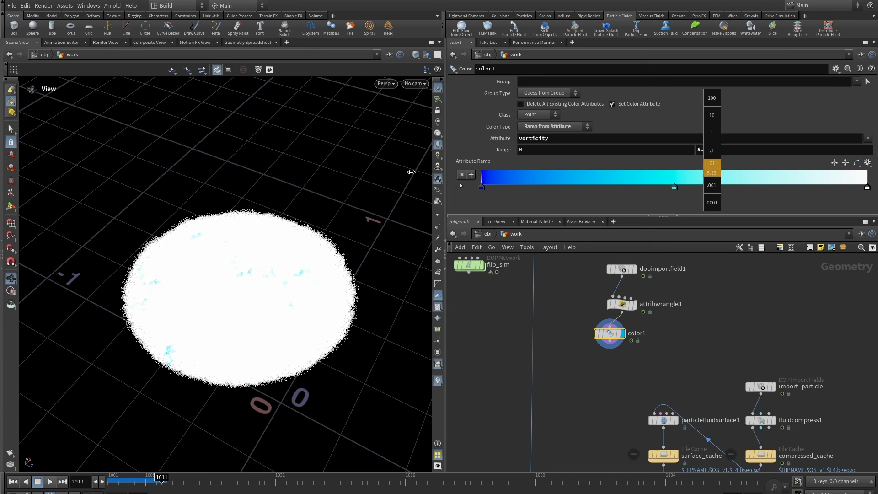
middle_drag(412, 172, 408, 172)
double_click(696, 149)
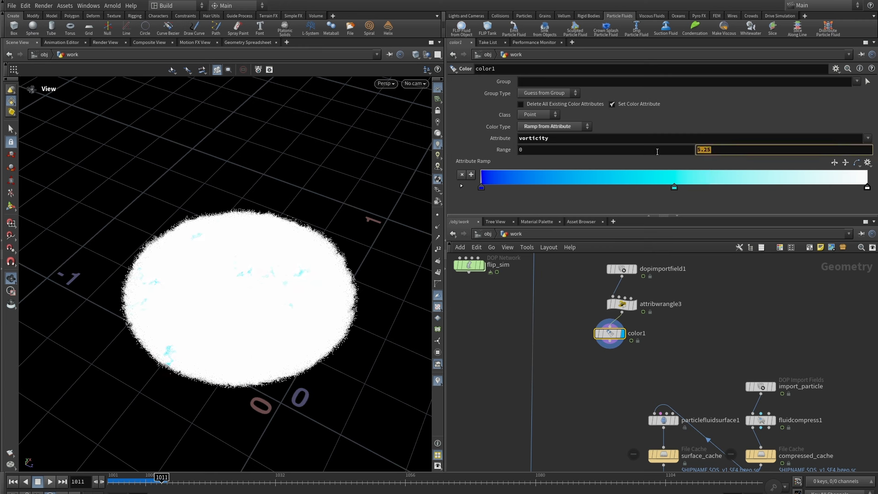
text(100)
key(Return)
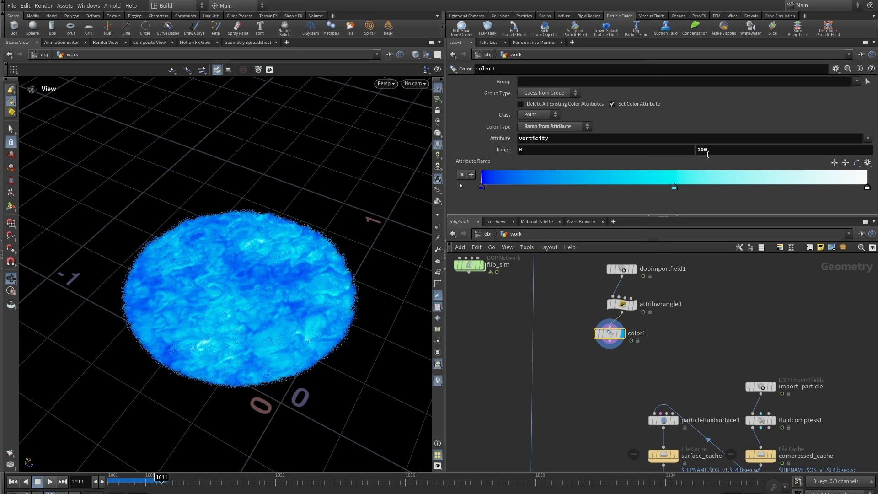
double_click(707, 151)
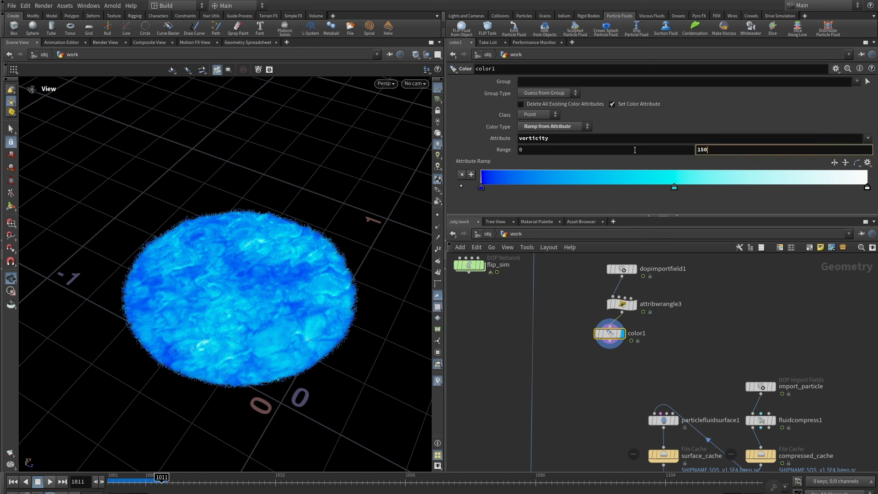
key(Return)
Step: Set the upper range value of color1's vorticity ramp to 200 and inspect the particles
double_click(716, 152)
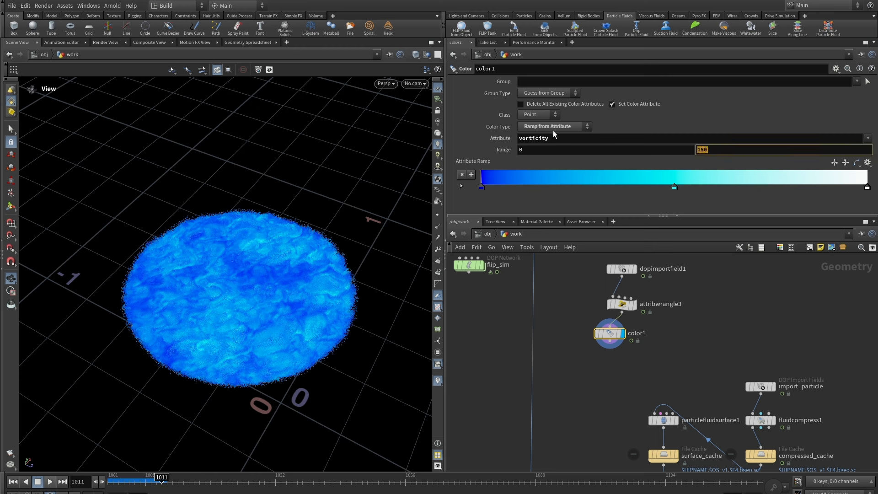
text(200)
key(Return)
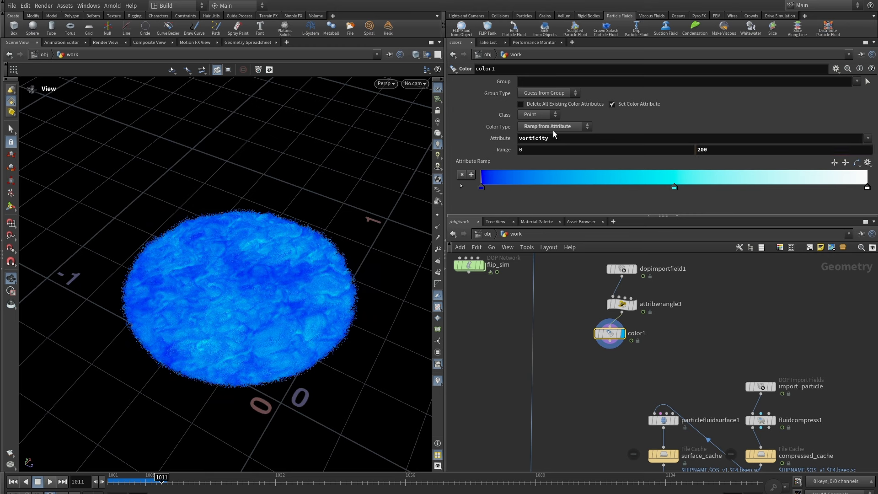
drag(246, 255, 208, 251)
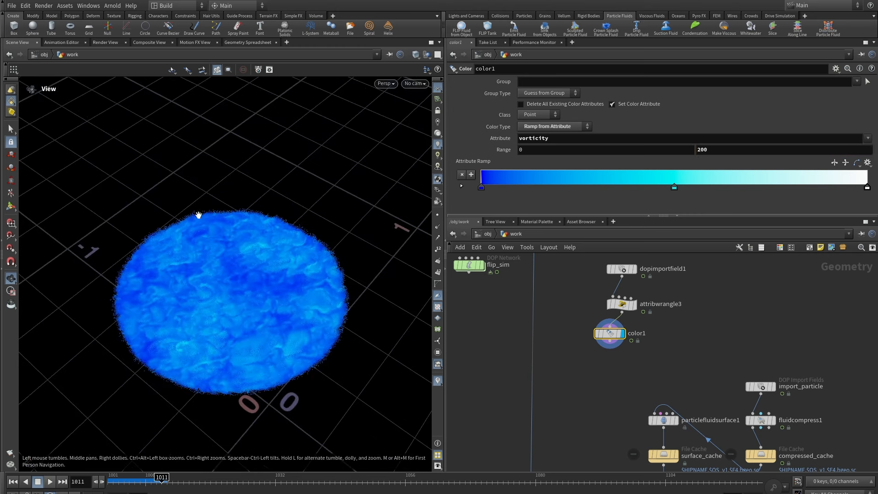
middle_drag(320, 284, 328, 237)
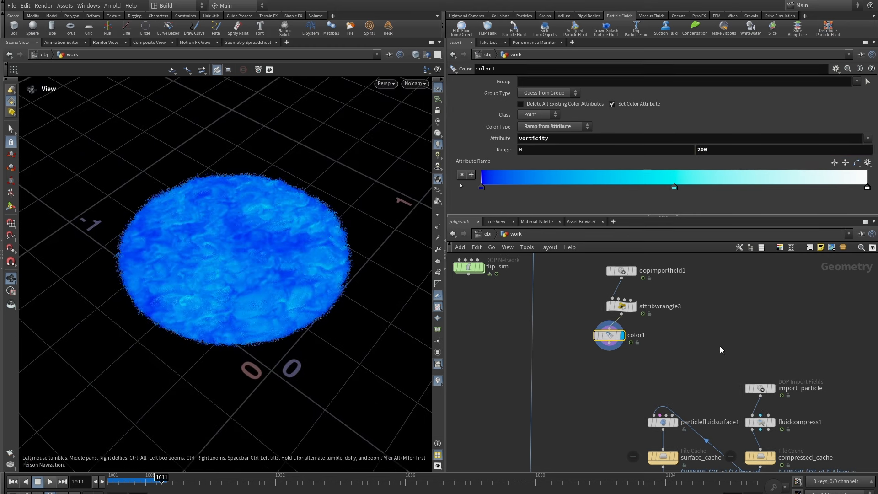
Step: Enter the flip_sim network and clear the initial data SOP path of flipobject1
mouse_move(718, 325)
middle_down()
mouse_move(732, 329)
mouse_move(729, 338)
middle_up()
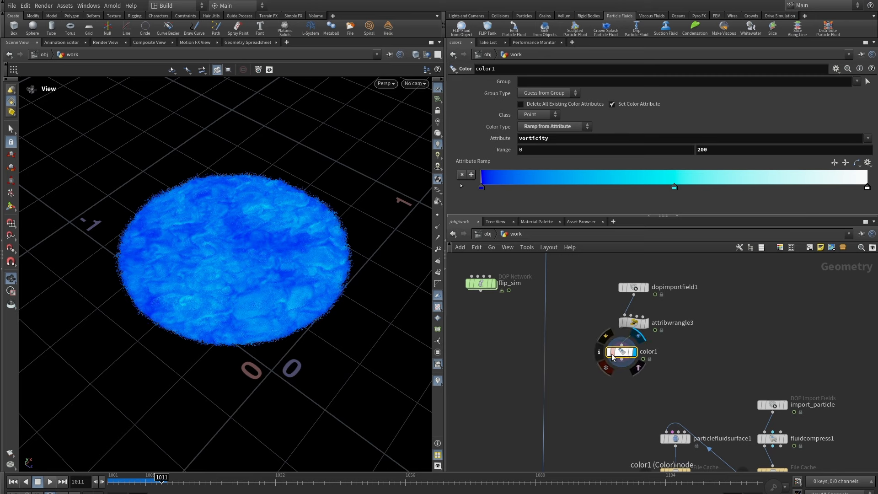
drag(648, 355, 636, 358)
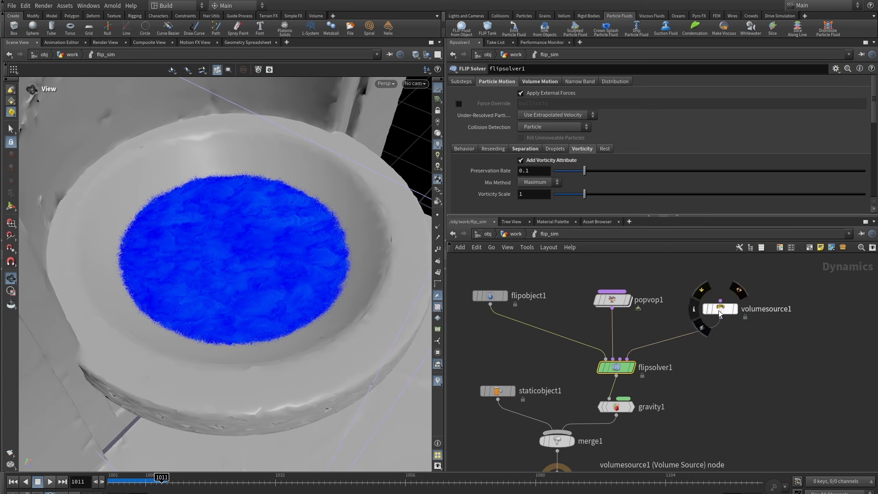
click(494, 297)
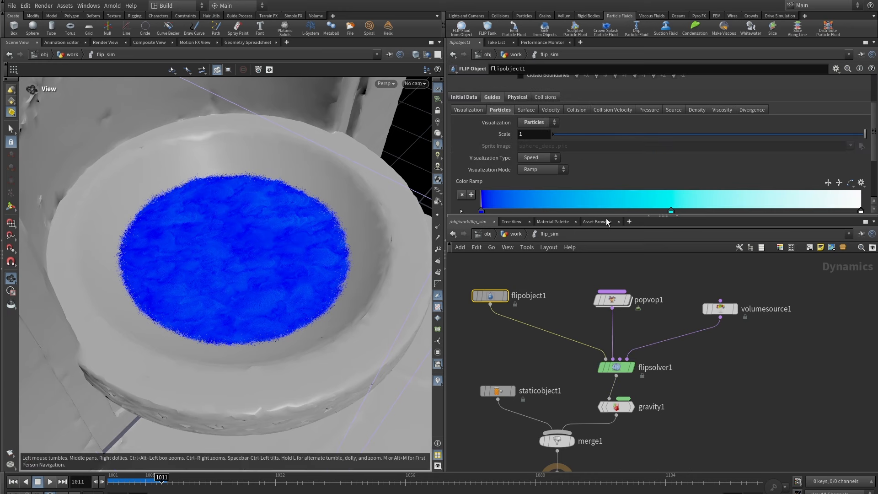
drag(605, 215, 606, 281)
click(462, 127)
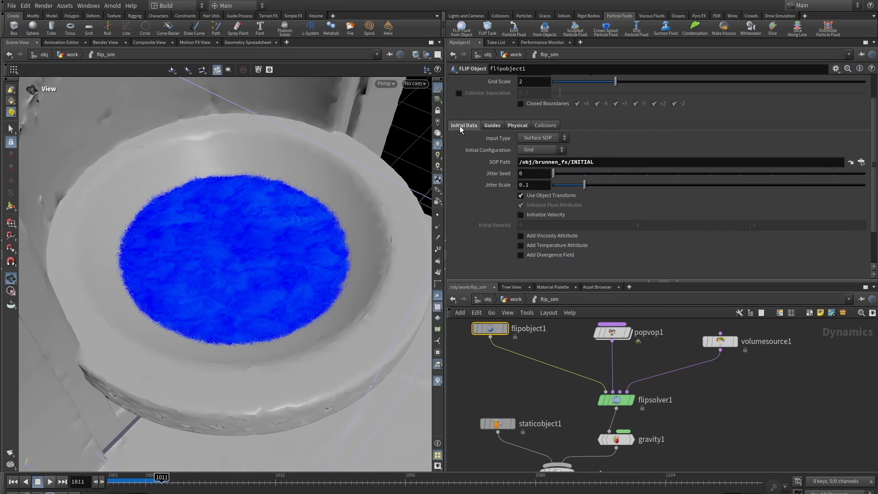
triple_click(606, 164)
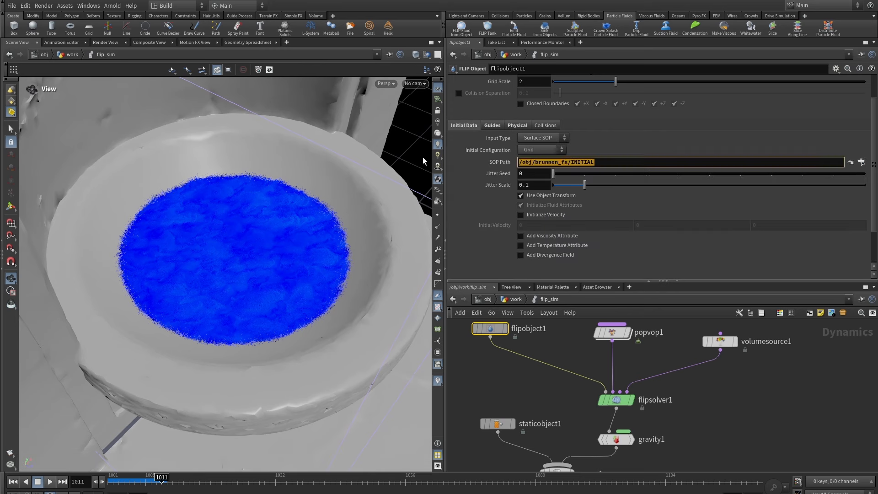
key(BackSpace)
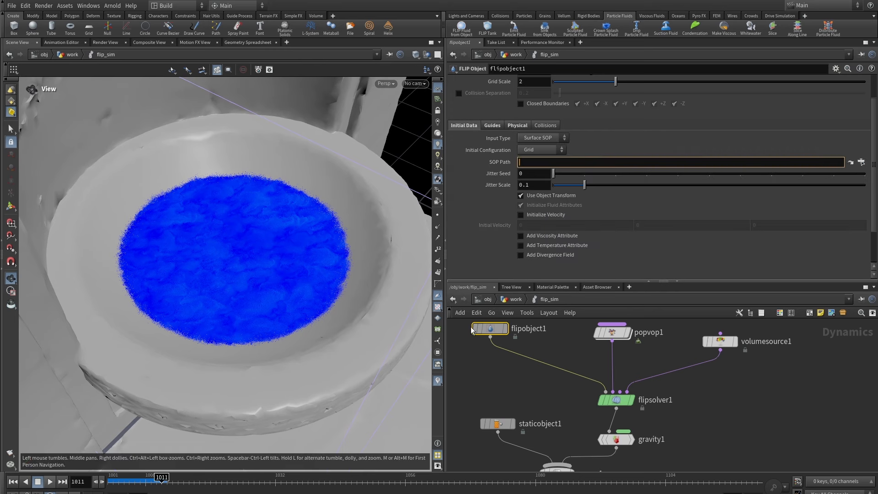
Step: Set volumesource1's activation to 1, restart from frame 1001 and simulate to frame 1015
click(721, 342)
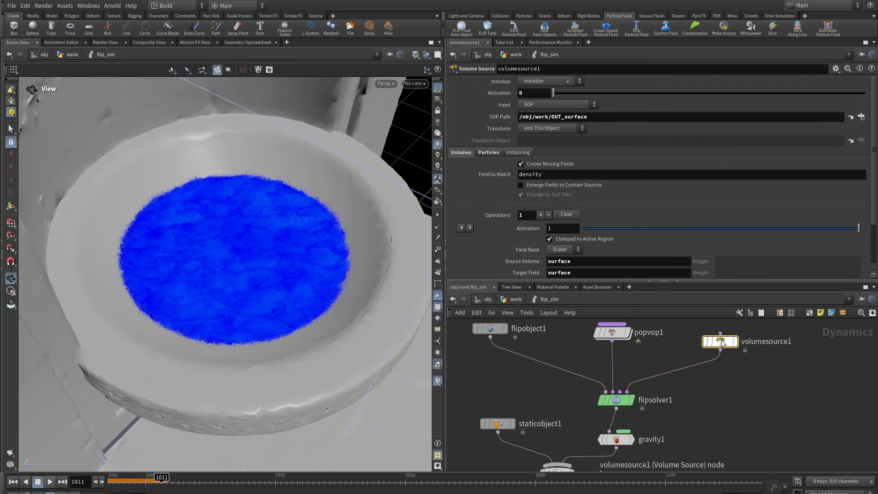
click(13, 482)
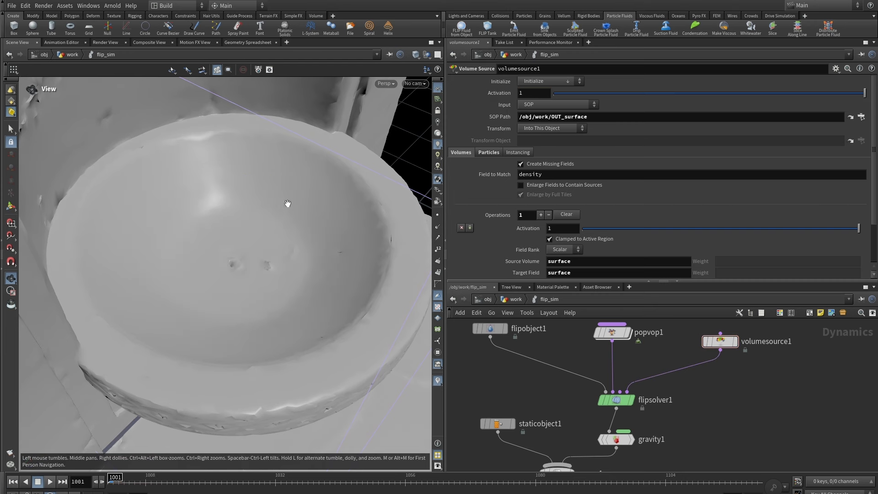
drag(288, 201, 244, 206)
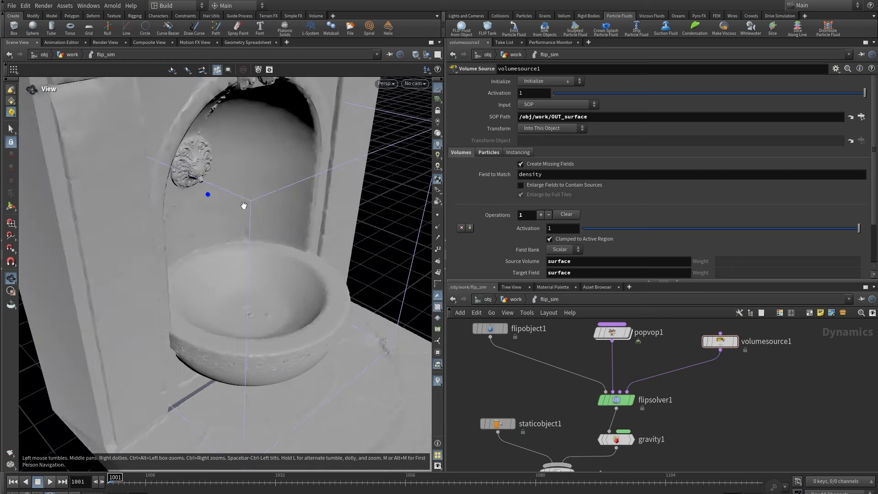
right_drag(245, 206, 265, 170)
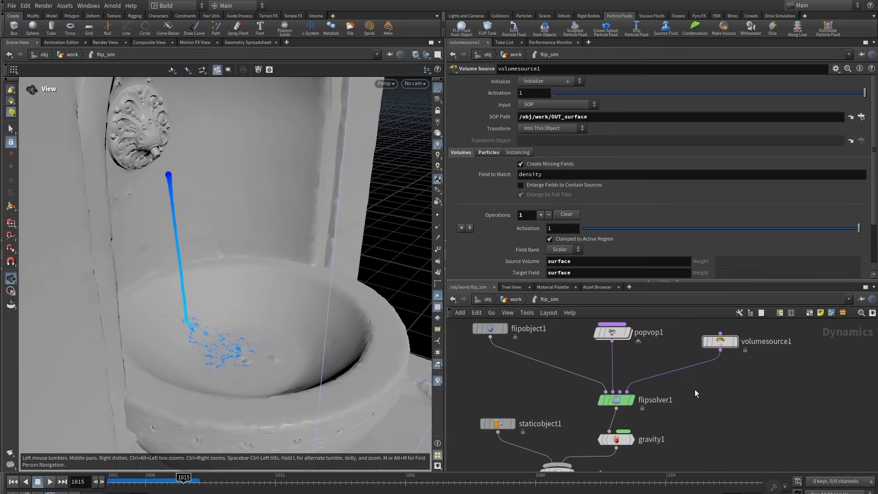
Step: Enable droplet detection on flipsolver1 and set its minimum particle density to 0.75
scroll(745, 385, down, 3)
middle_drag(745, 385, 721, 403)
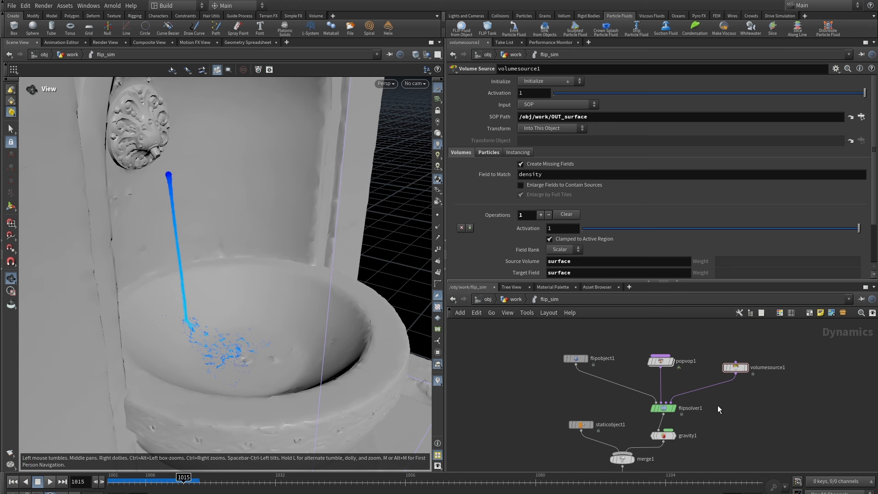
scroll(717, 405, up, 2)
click(662, 386)
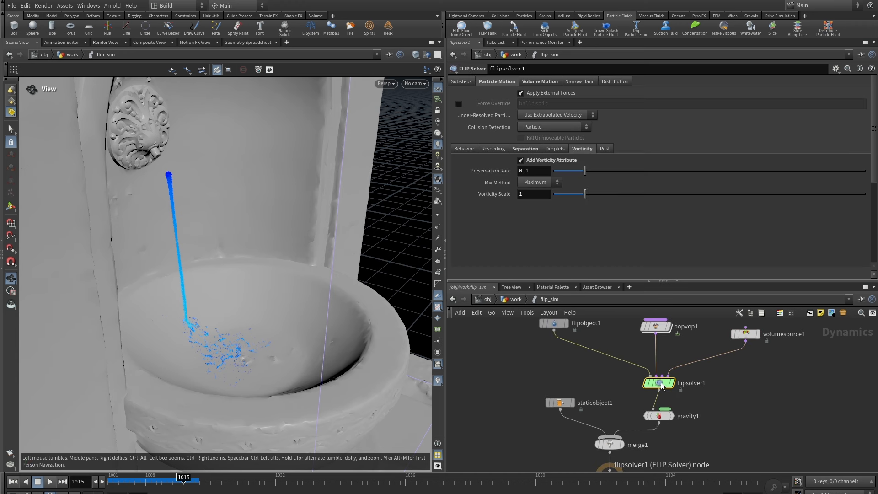
click(556, 149)
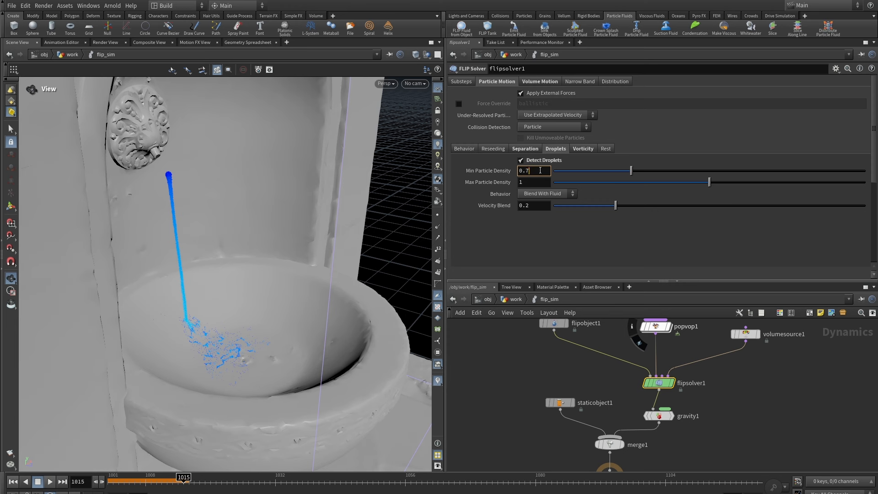
text(5)
key(Return)
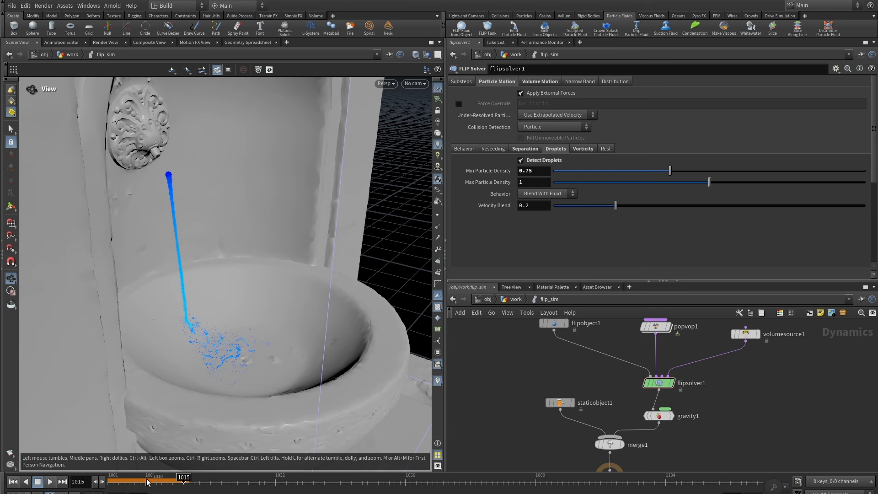
Step: Restart the simulation from frame 1001 and run it to frame 1015
click(13, 481)
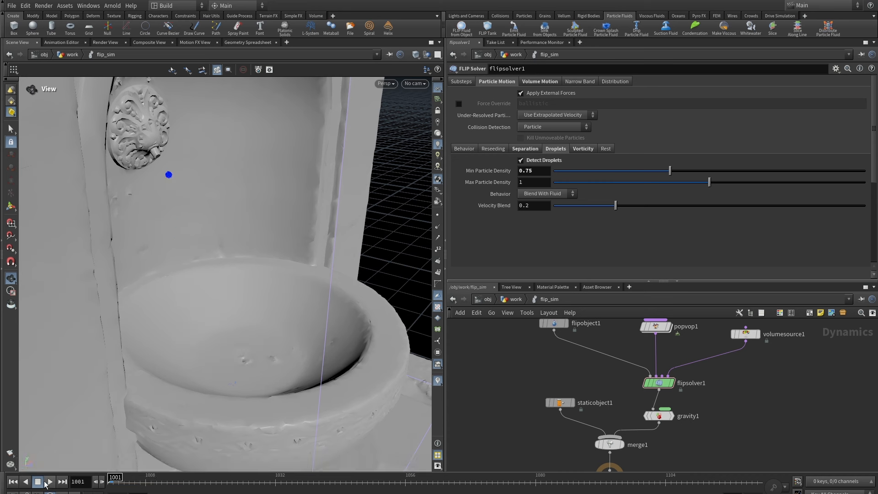
click(50, 482)
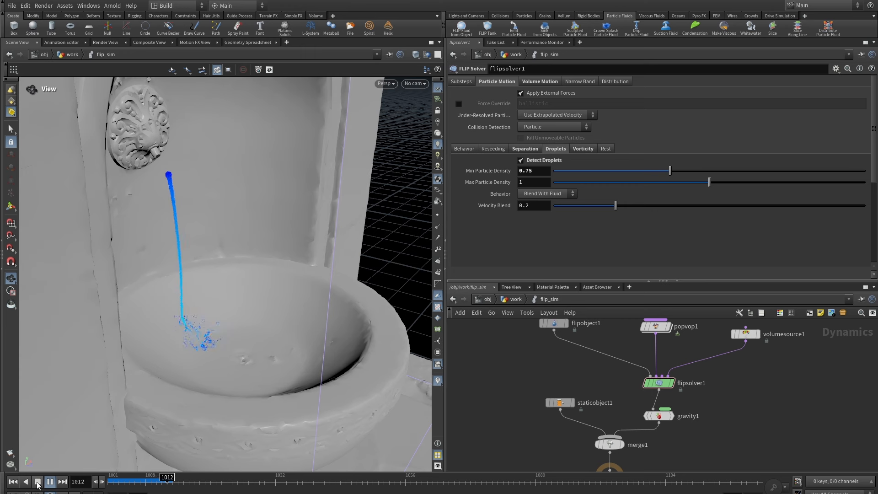
click(38, 482)
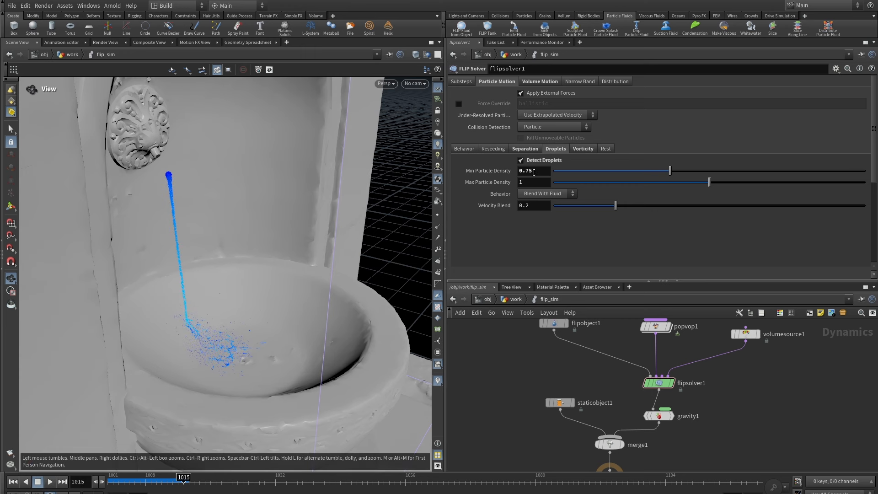
Step: Return to the work network and move color1 aside to make room below attribwrangle3
drag(725, 281, 724, 182)
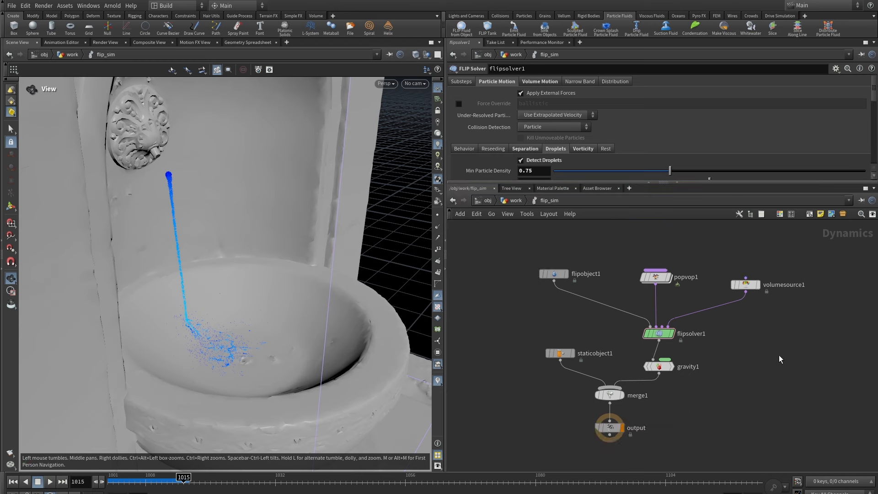
key(h)
key(u)
middle_drag(717, 365, 718, 334)
scroll(718, 333, up, 3)
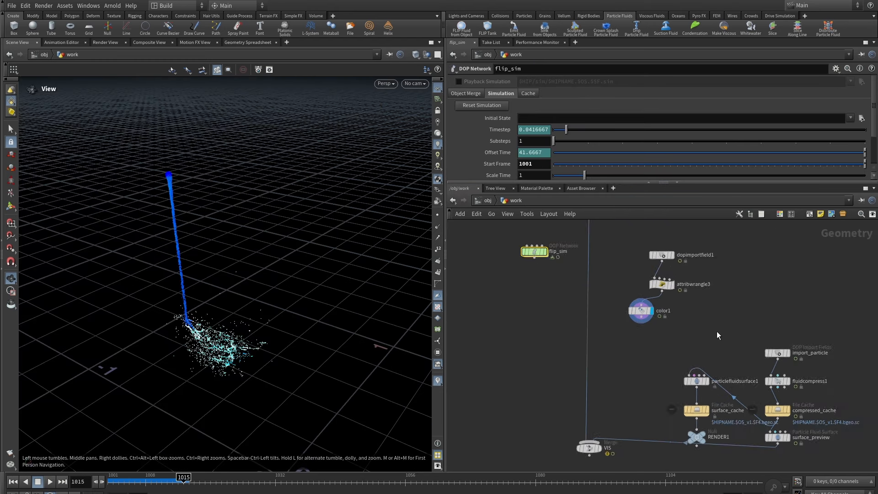
middle_drag(667, 316, 662, 356)
mouse_move(623, 349)
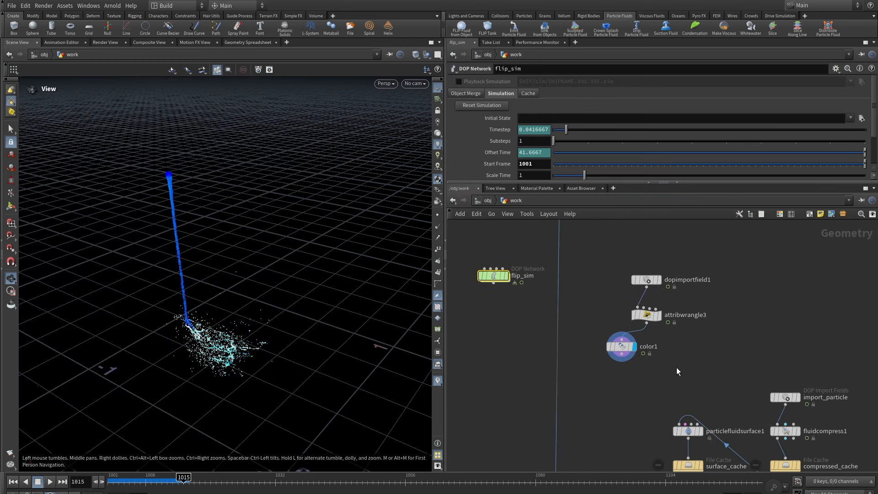
scroll(650, 359, up, 2)
mouse_move(628, 279)
click(599, 284)
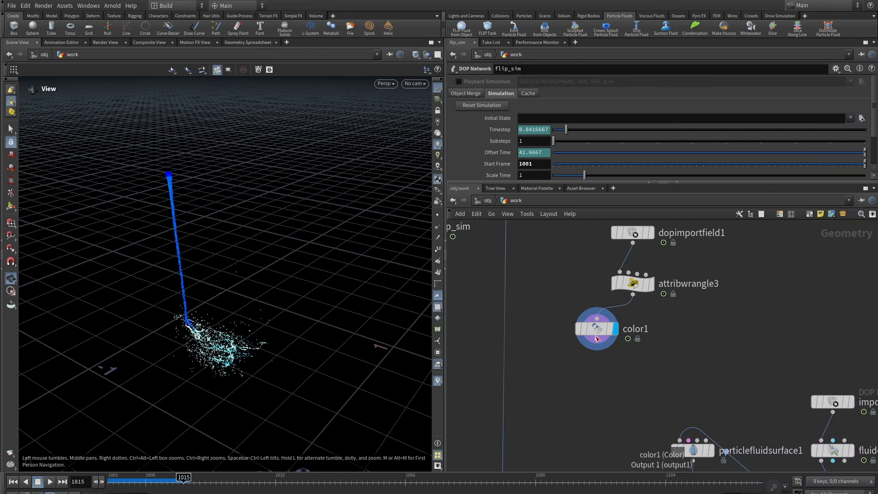
drag(596, 339, 567, 336)
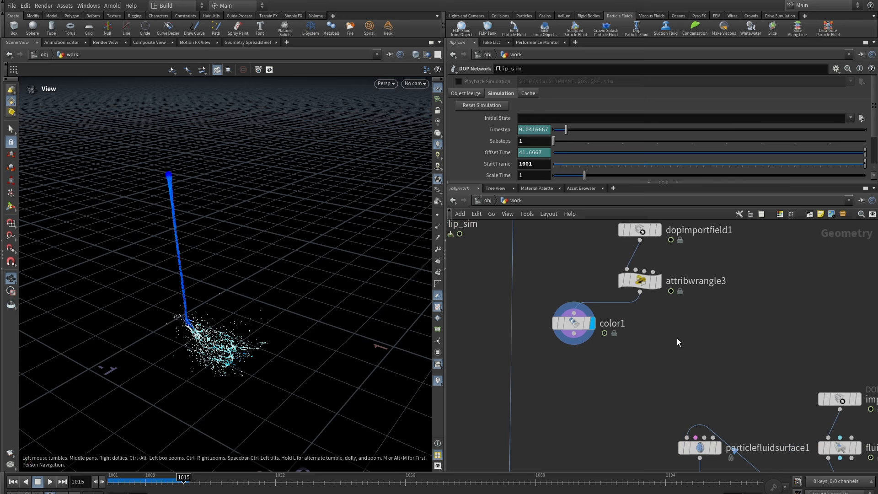
Step: Duplicate color1 beside the original as a second branch of attribwrangle3
key(Tab)
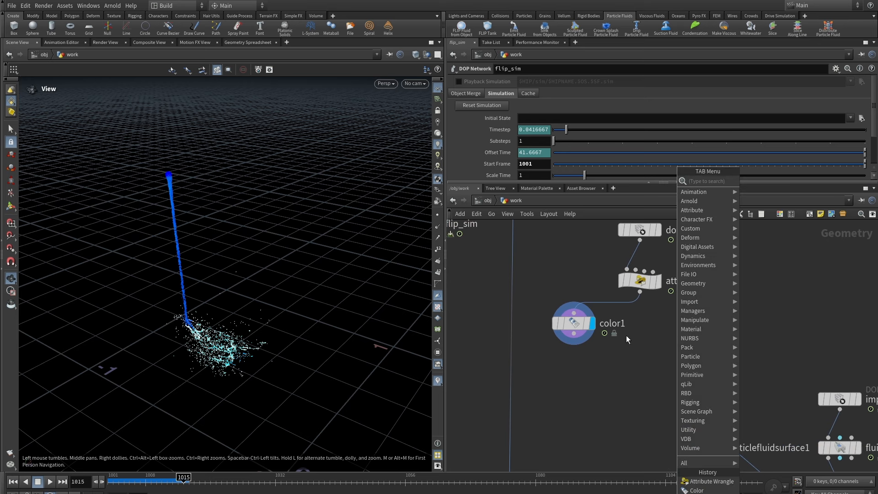
click(669, 325)
alt+drag(579, 325, 676, 323)
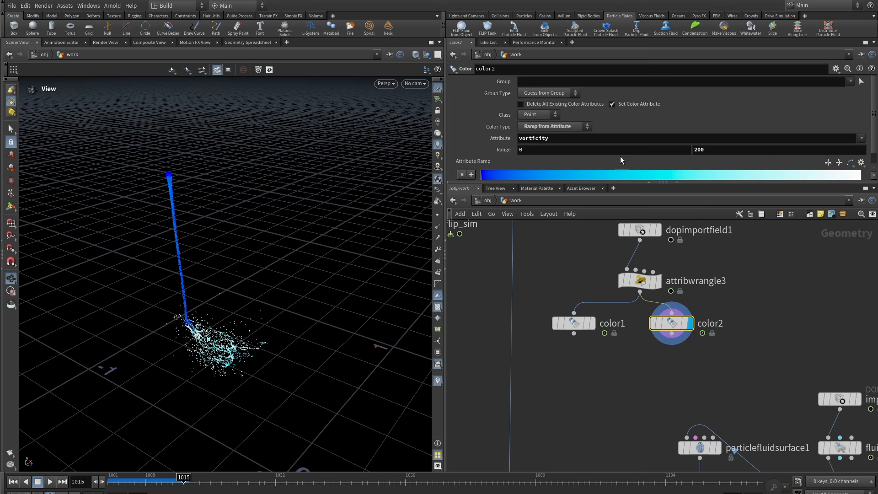
Step: Set the copied Color node's ramp attribute to droplet and its upper range value to 1
click(586, 138)
click(861, 138)
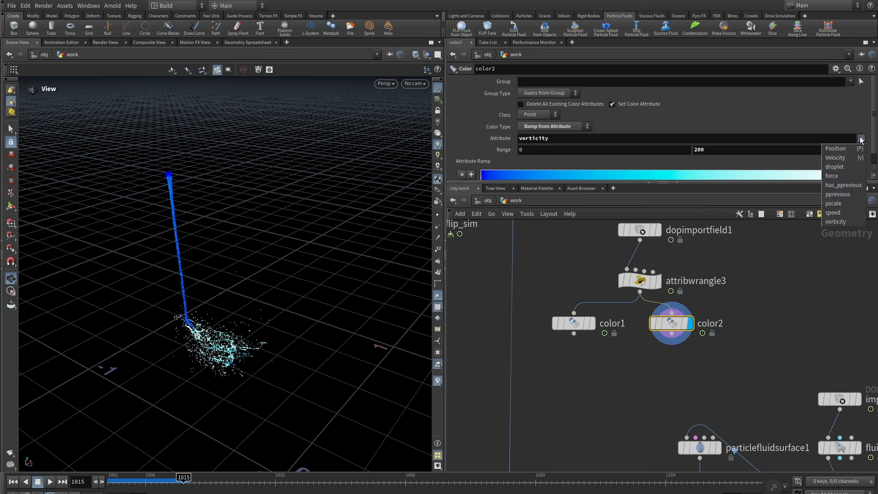
click(842, 166)
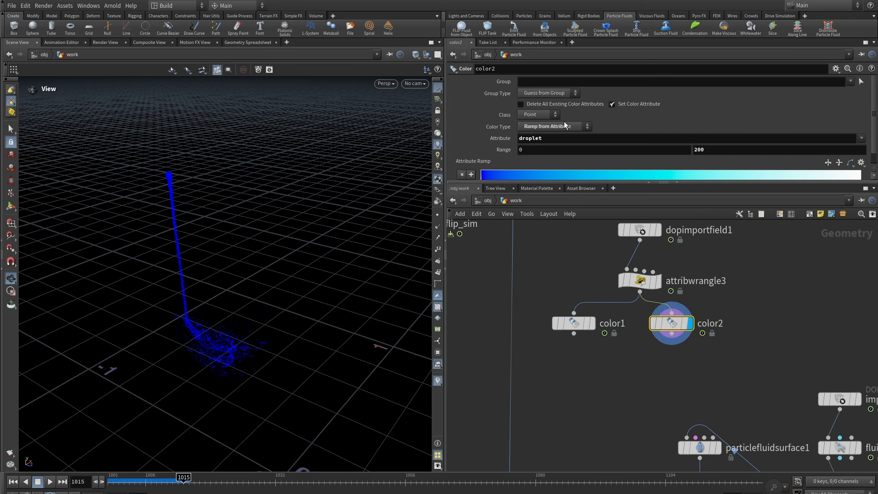
drag(588, 183, 579, 251)
double_click(722, 149)
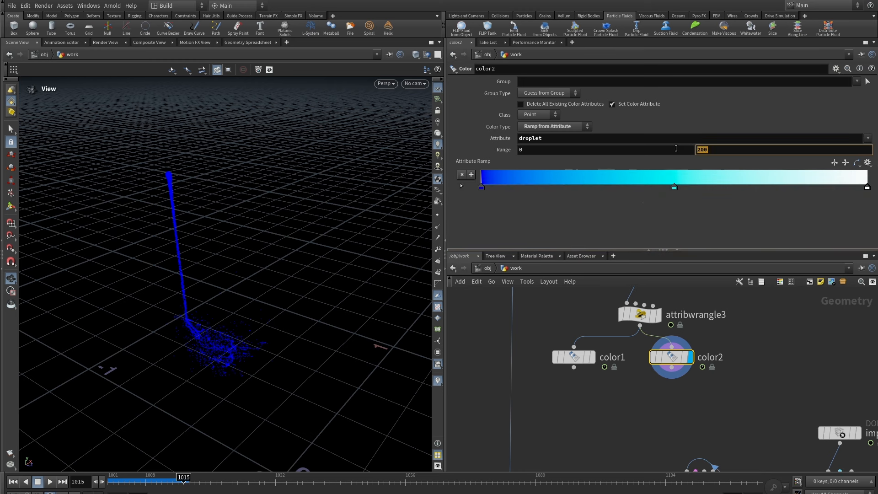
text(1)
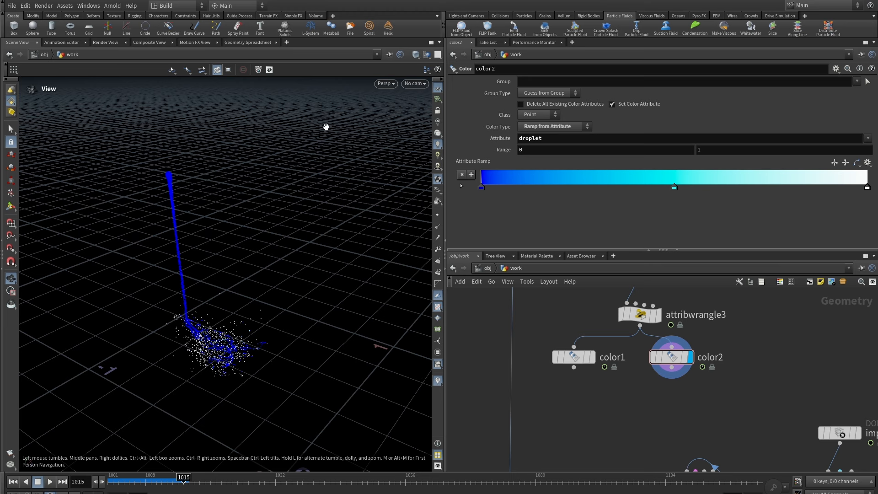
Step: Filter the geometry spreadsheet to the droplet attribute, sort its values in both directions, and inspect the coloured particles in the scene view
click(247, 42)
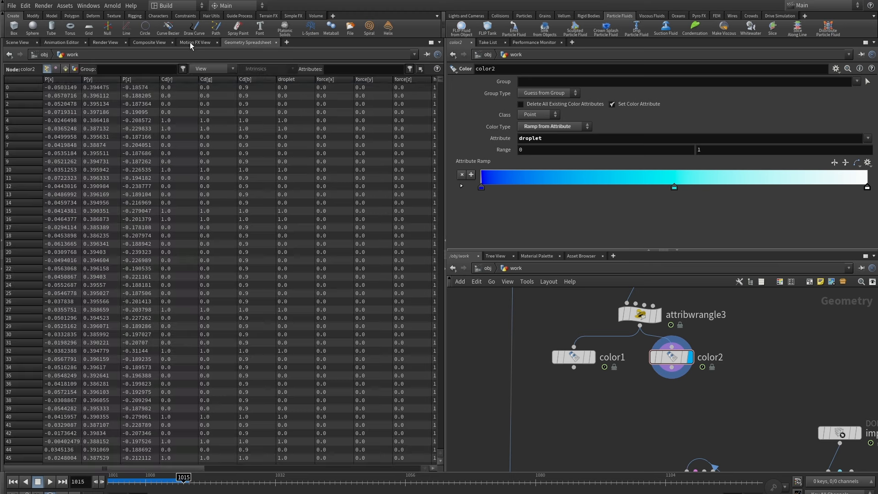
click(353, 69)
text(droplet)
key(Return)
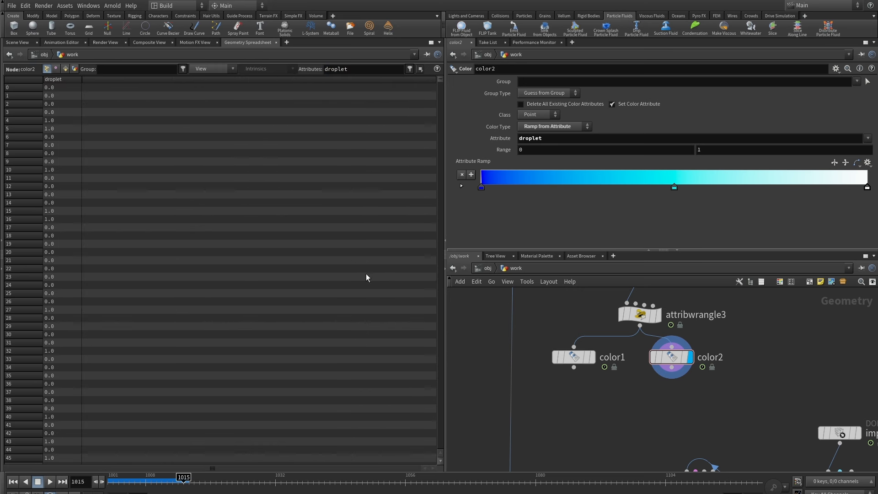
click(59, 78)
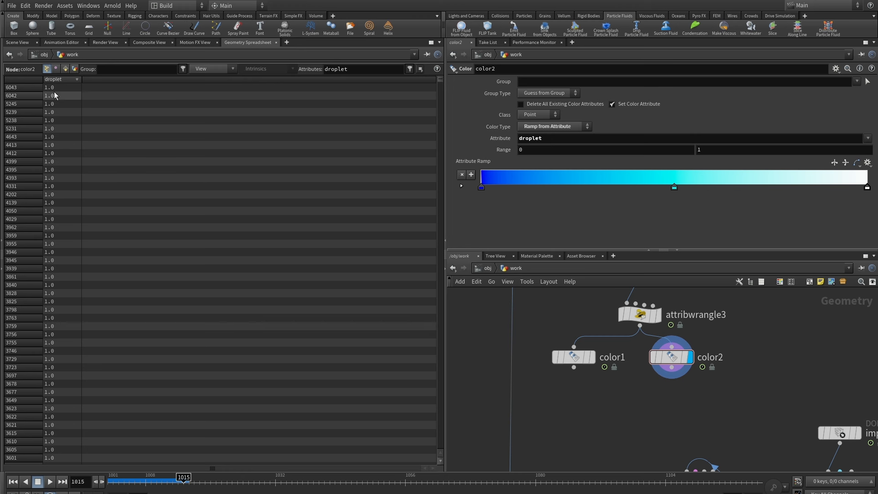
click(57, 81)
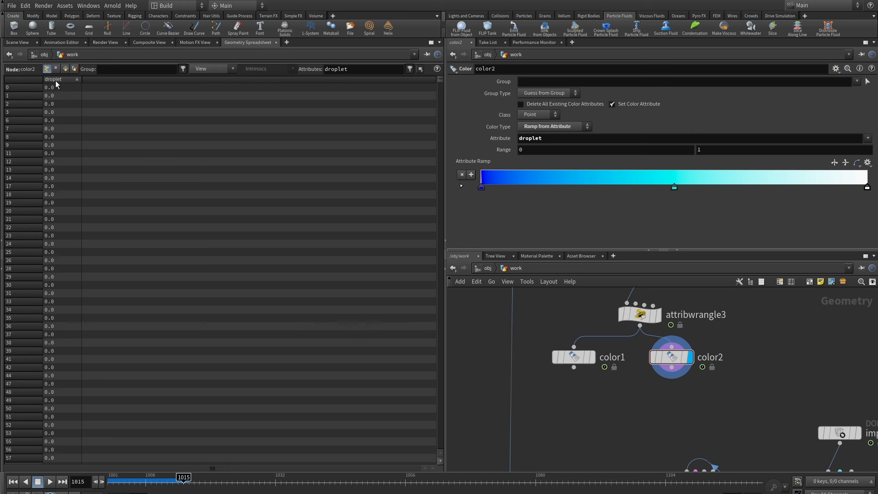
click(57, 80)
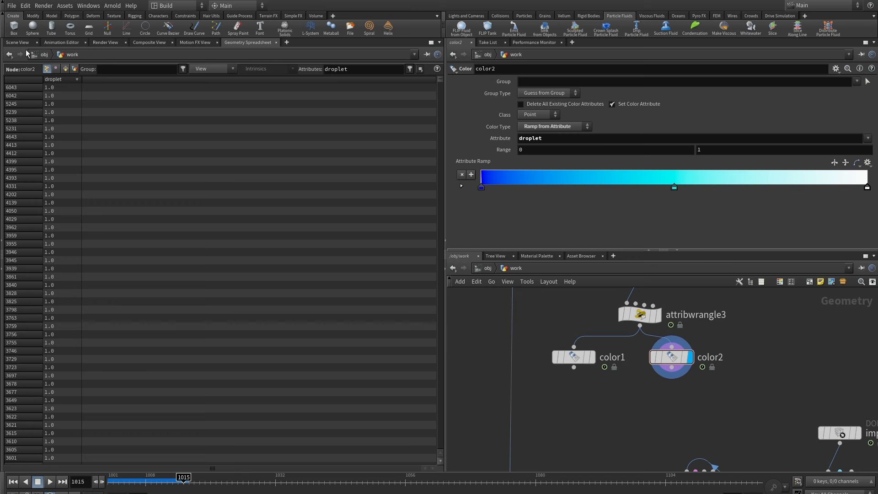
click(17, 42)
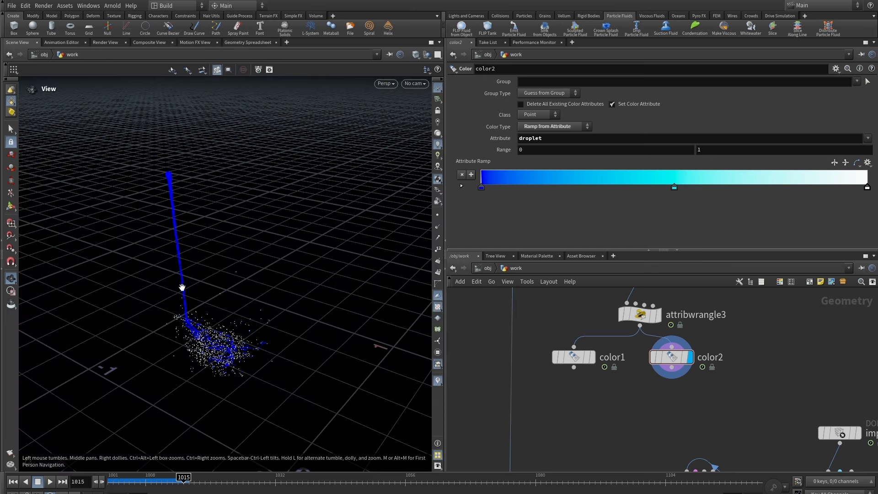
drag(202, 268, 147, 349)
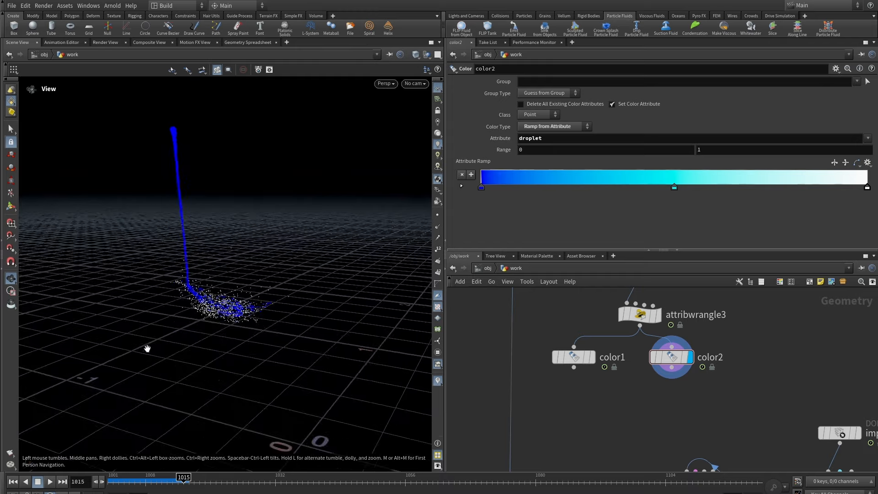
Step: Examine the droplet-coloured particles from closer up and several angles, comparing the stream with the scattered spray
right_drag(147, 349, 415, 241)
right_drag(366, 190, 230, 342)
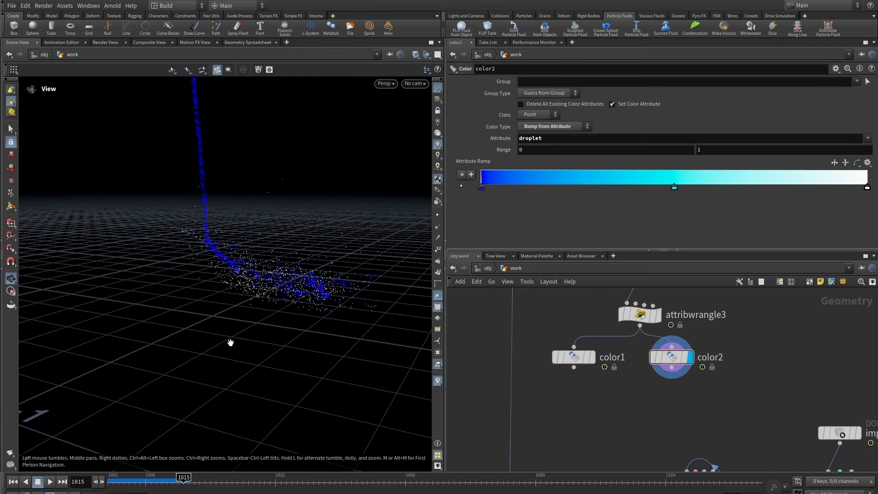
middle_drag(265, 232, 220, 332)
right_drag(301, 251, 263, 249)
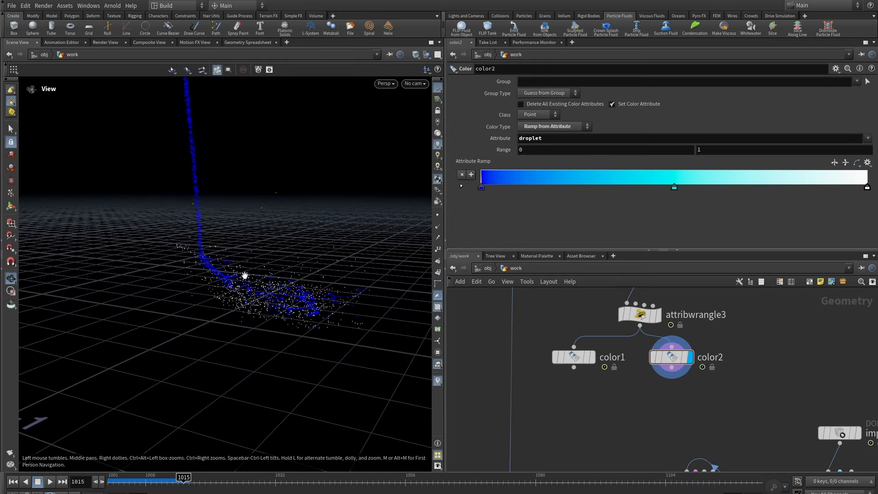
drag(266, 280, 260, 306)
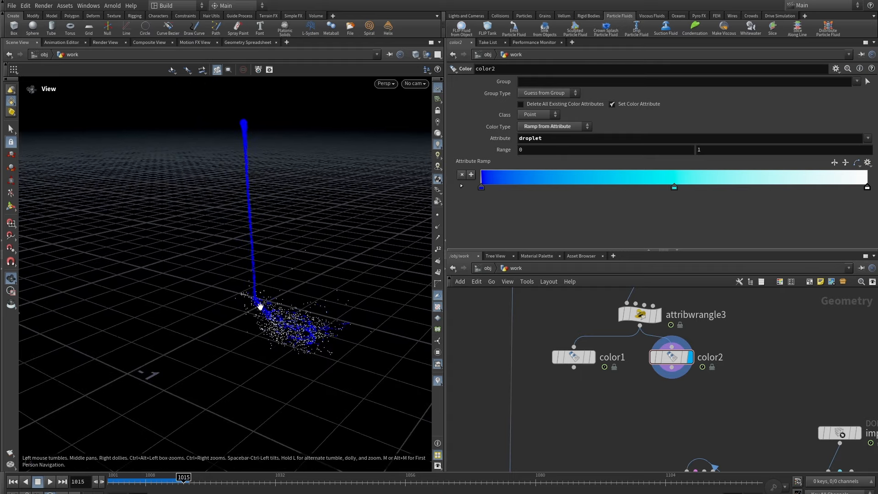
scroll(337, 268, up, 5)
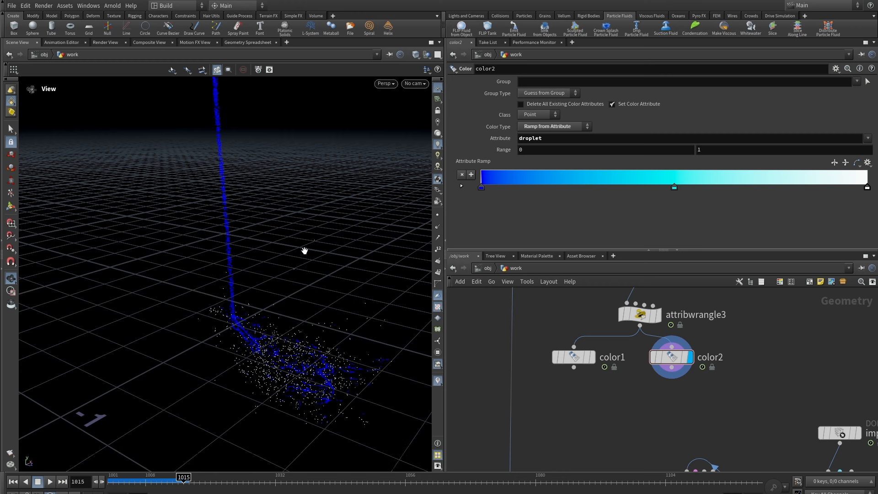
mouse_move(328, 308)
mouse_down()
mouse_move(316, 271)
mouse_move(313, 316)
mouse_up()
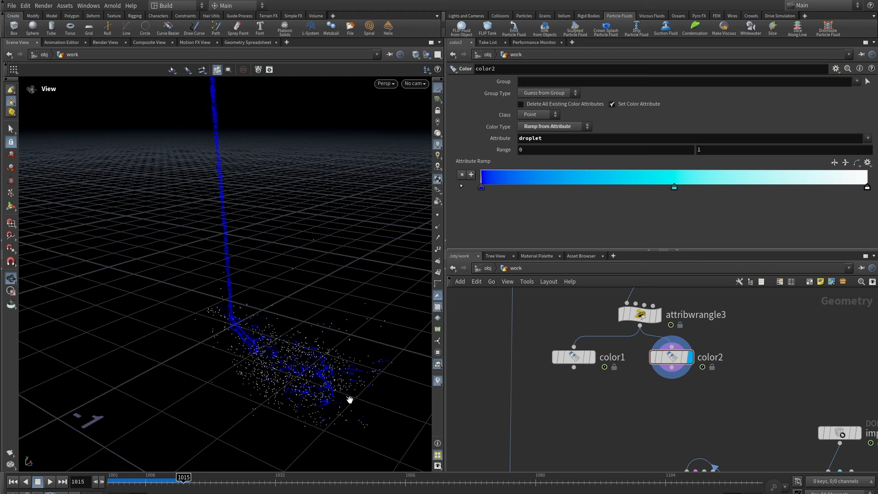
Step: Add a Blast node below color2 and connect color2's output to its input
scroll(724, 432, down, 2)
middle_drag(724, 432, 685, 380)
scroll(718, 374, up, 2)
scroll(676, 389, up, 1)
key(Tab)
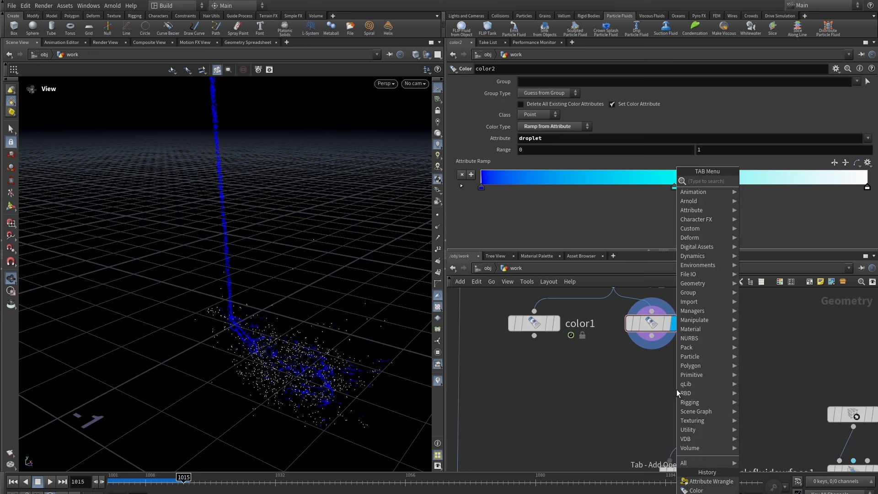
text(bla)
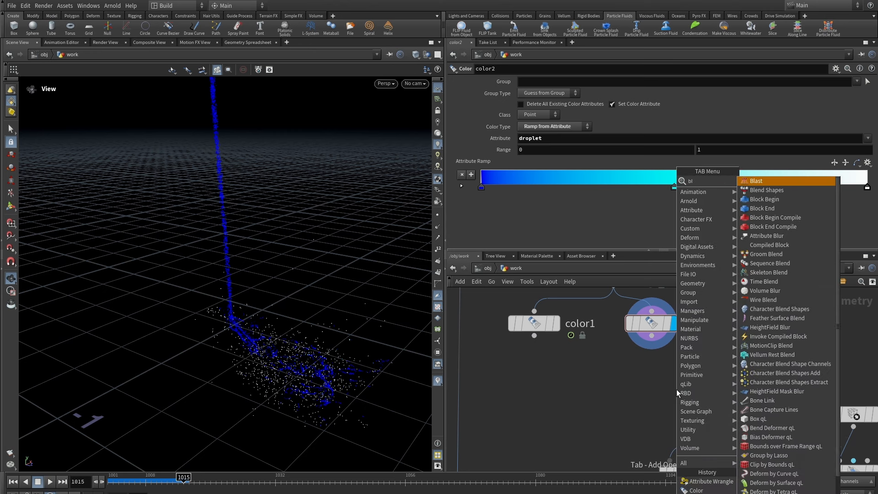
click(761, 183)
click(652, 383)
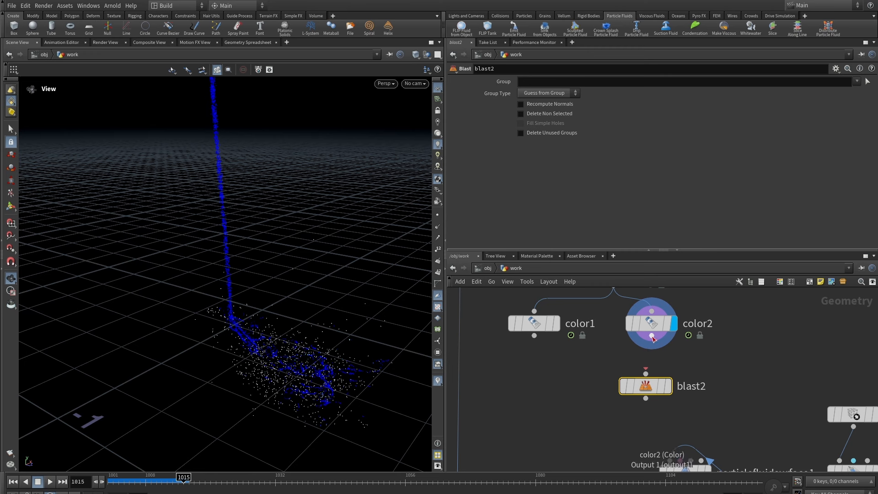
mouse_move(654, 385)
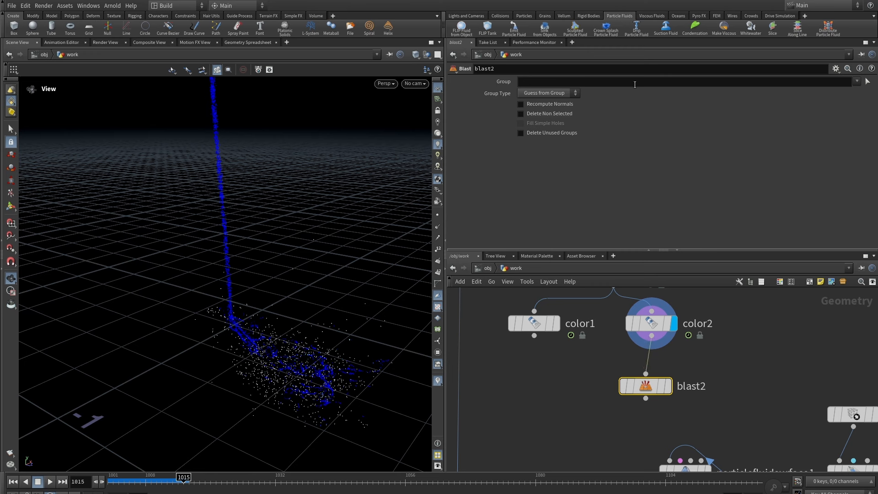
click(857, 81)
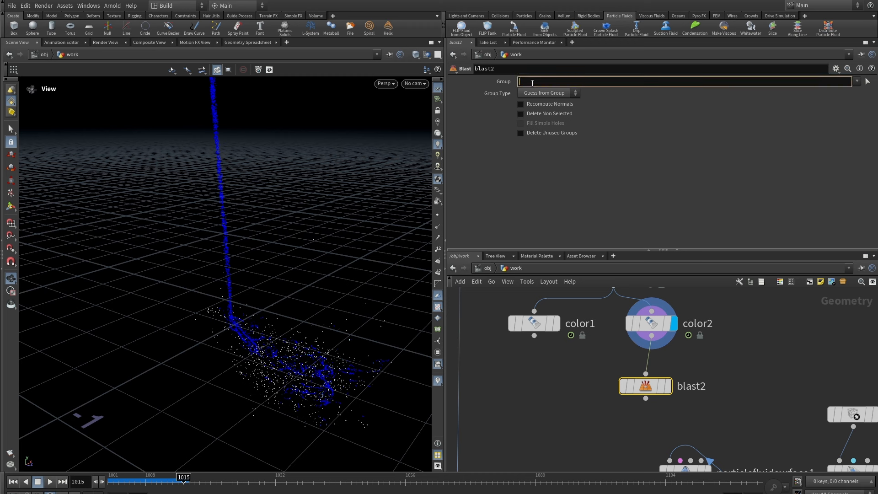
text(@droplet==1)
click(532, 95)
click(540, 127)
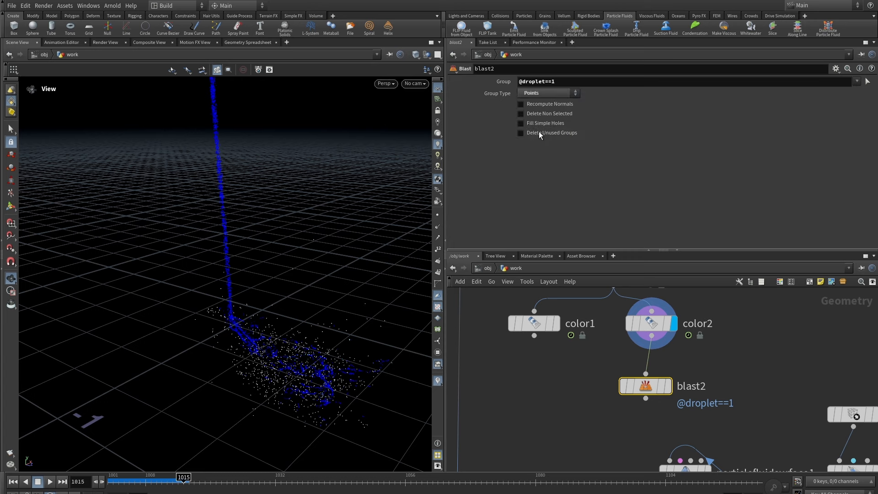
Step: Display blast2 and inspect the remaining fluid particles in the scene view
click(669, 387)
drag(212, 265, 256, 294)
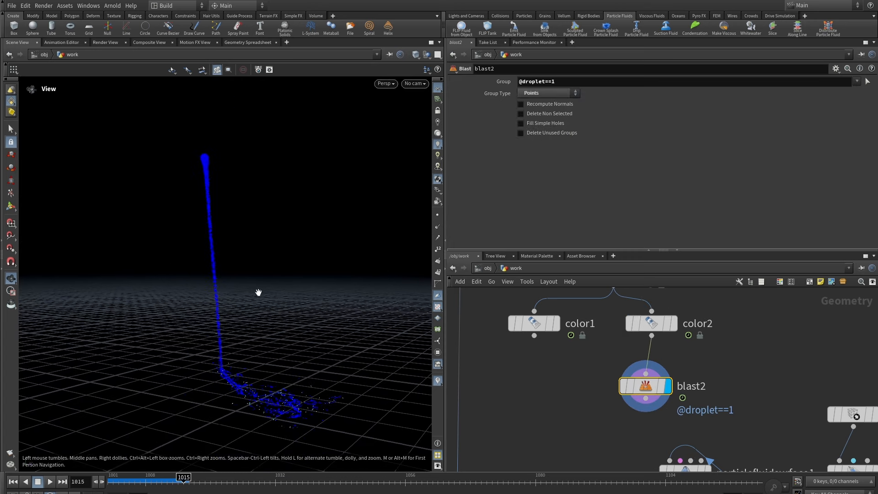
middle_drag(257, 294, 289, 134)
drag(320, 263, 336, 238)
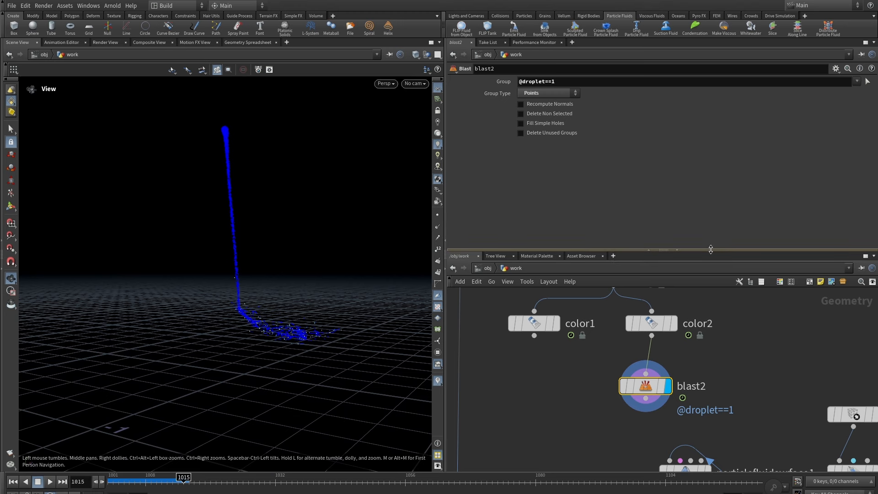
Step: Enlarge the network area and review the particle import branch alongside the compression, caching and surfacing nodes
drag(710, 250, 697, 128)
scroll(734, 289, down, 4)
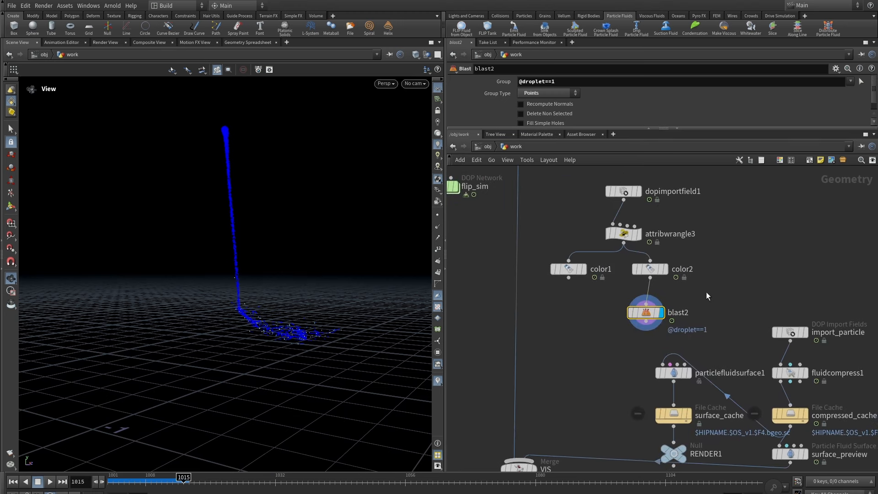
middle_drag(671, 304, 655, 350)
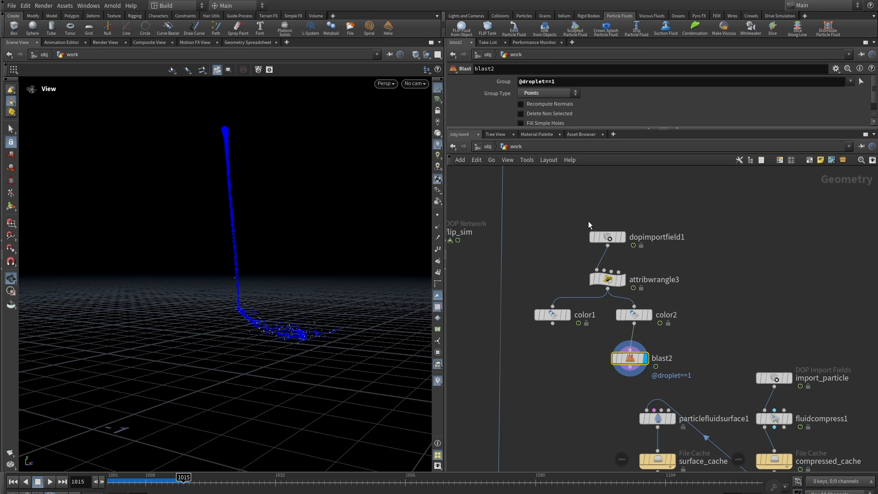
mouse_move(697, 317)
middle_down()
mouse_move(685, 280)
mouse_move(684, 312)
middle_up()
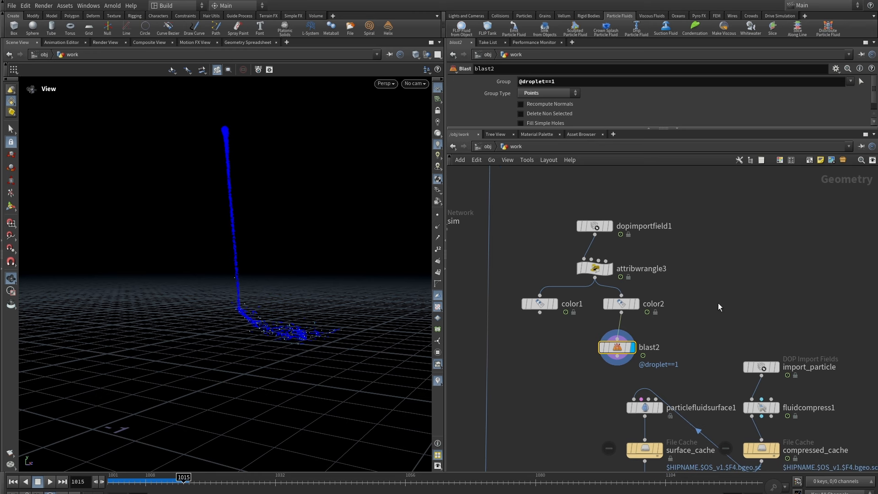
scroll(705, 301, down, 4)
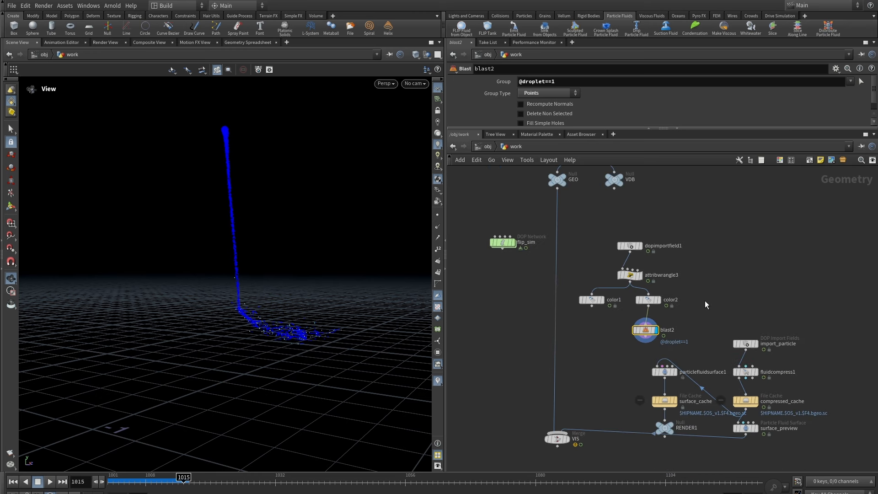
scroll(714, 293, up, 4)
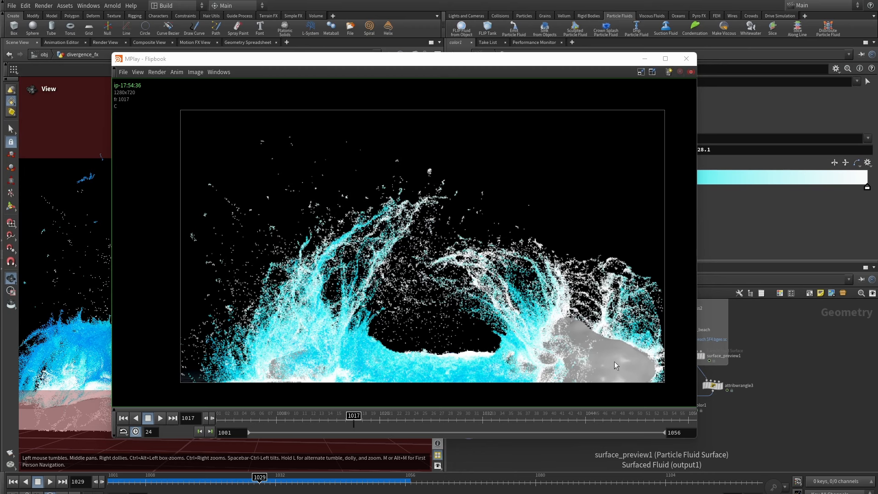
Step: Play the splash particle flipbook in MPlay and stop it at frame 1028
click(159, 418)
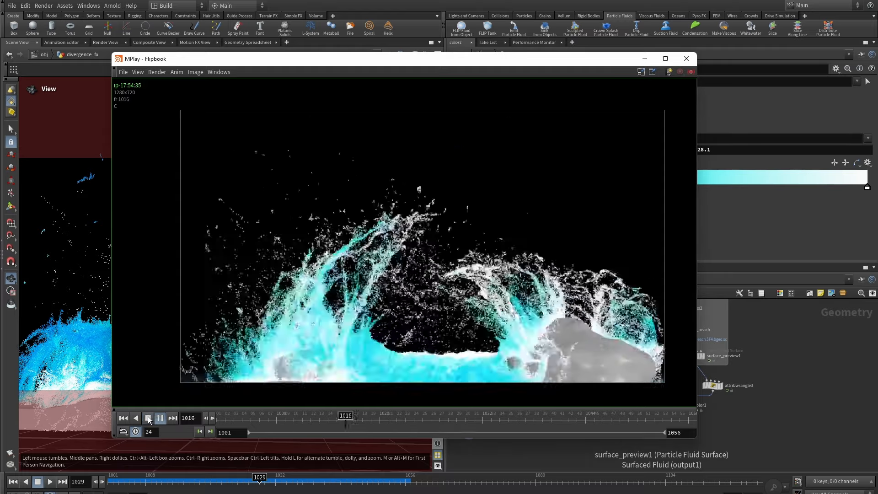
click(148, 418)
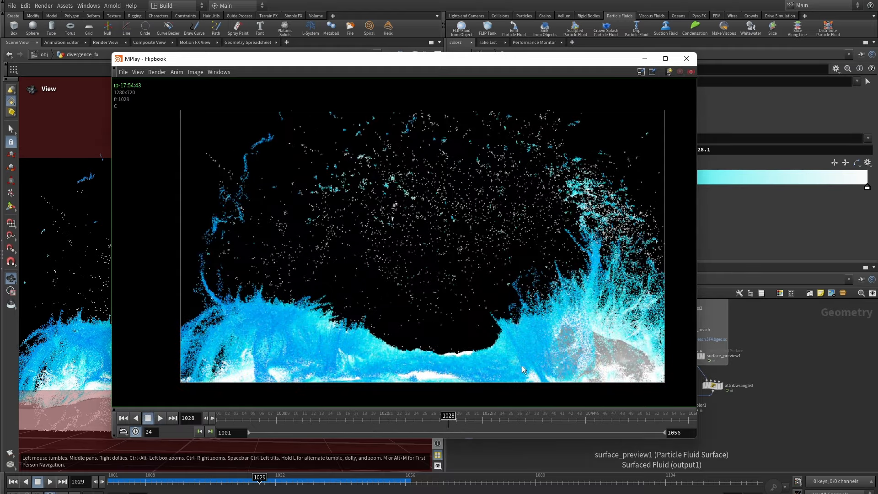